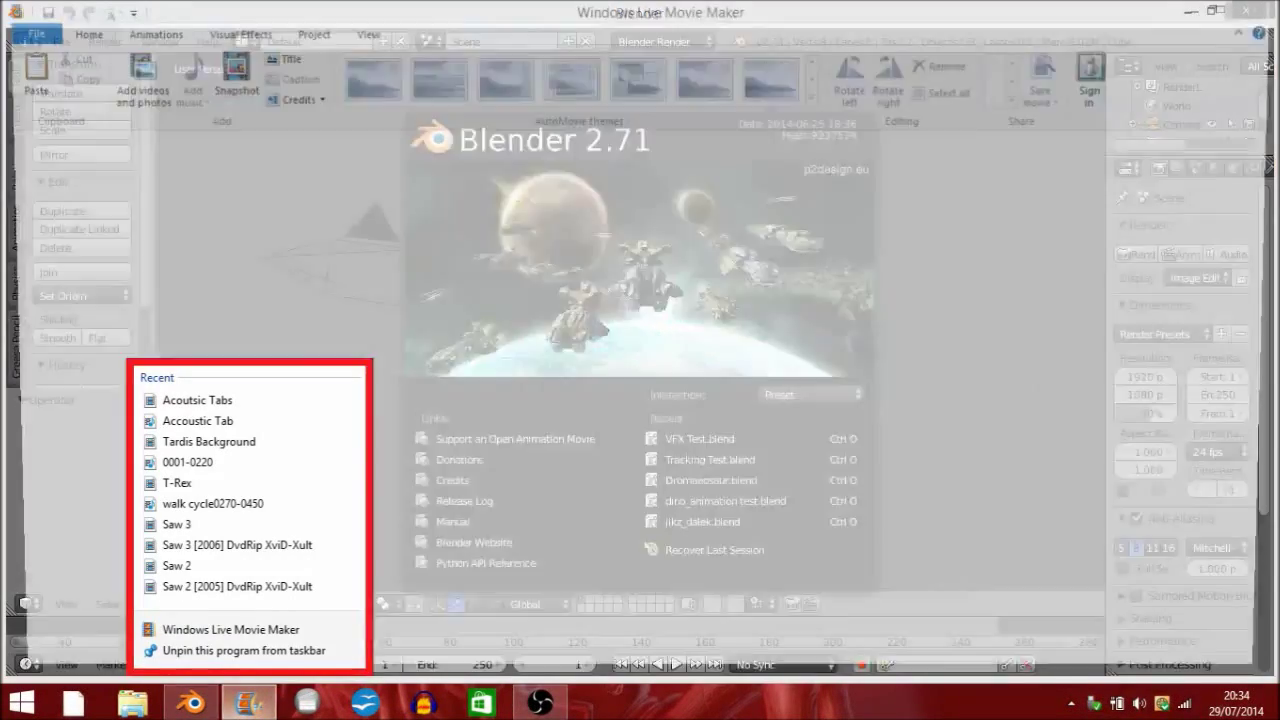
Dismiss the splash screen and delete all default objects from the scene: the cube, camera and lamp.
click(195, 650)
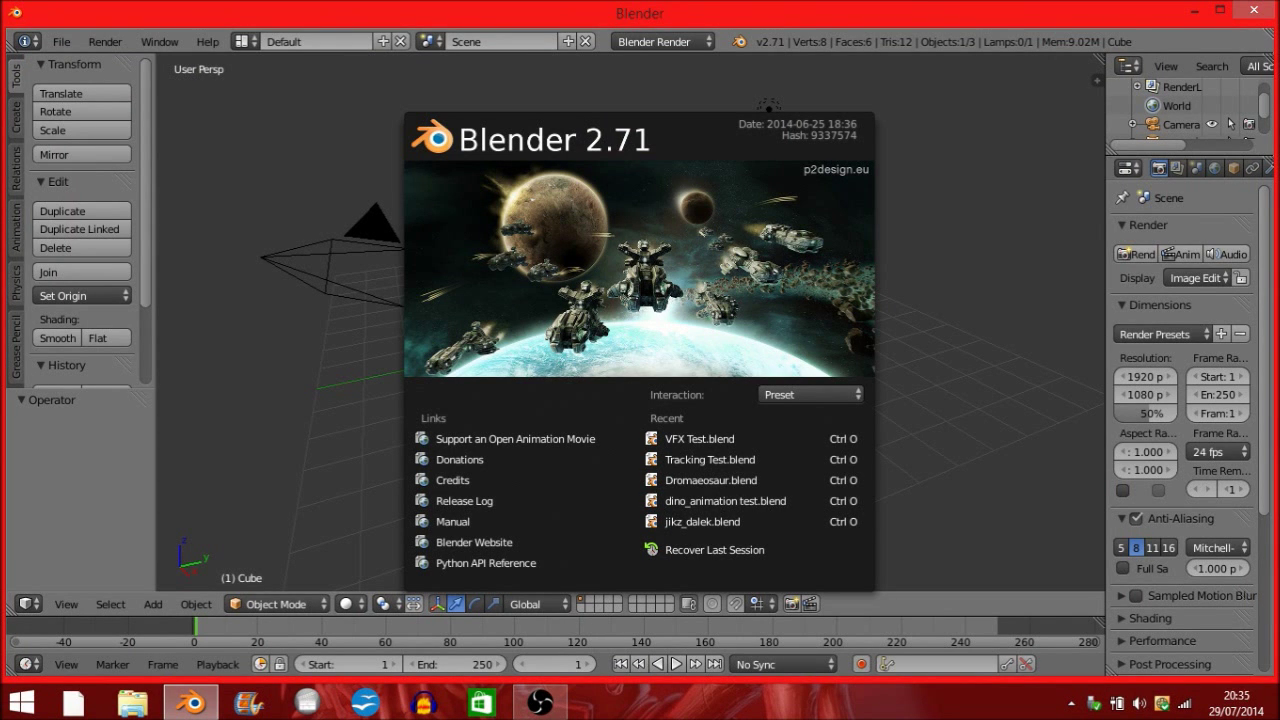
key(Escape)
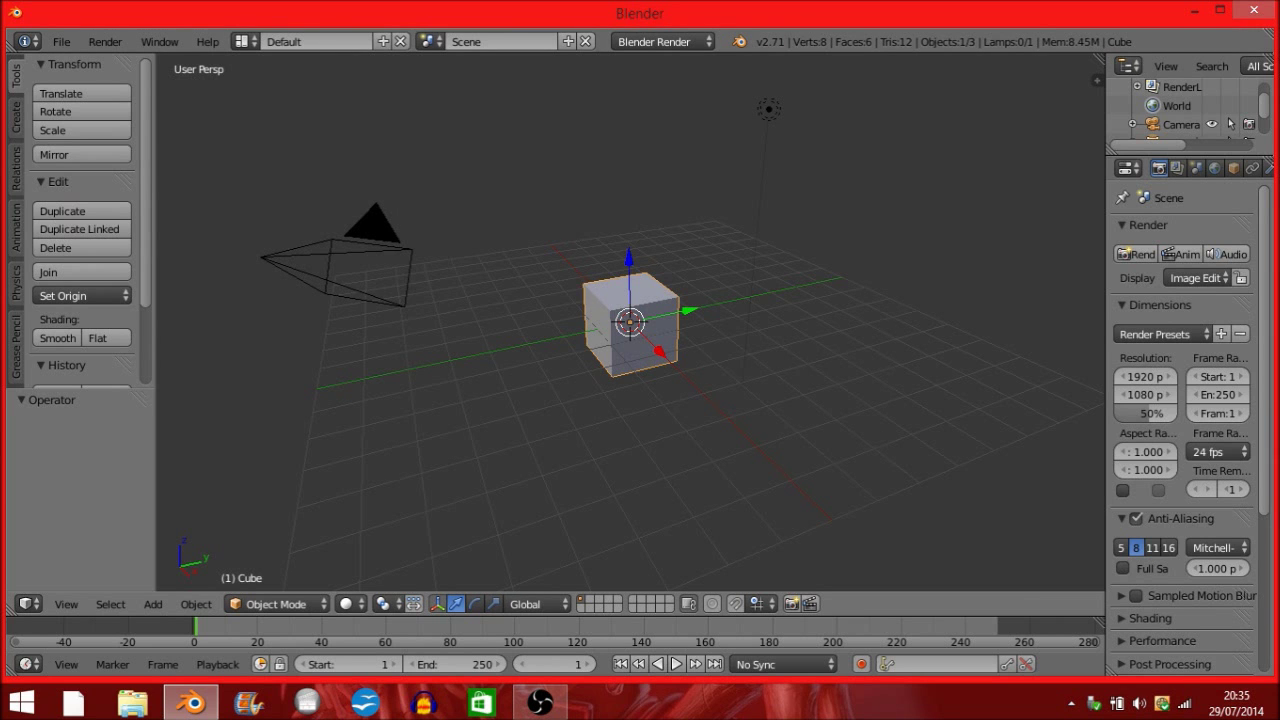
key(a)
key(a)
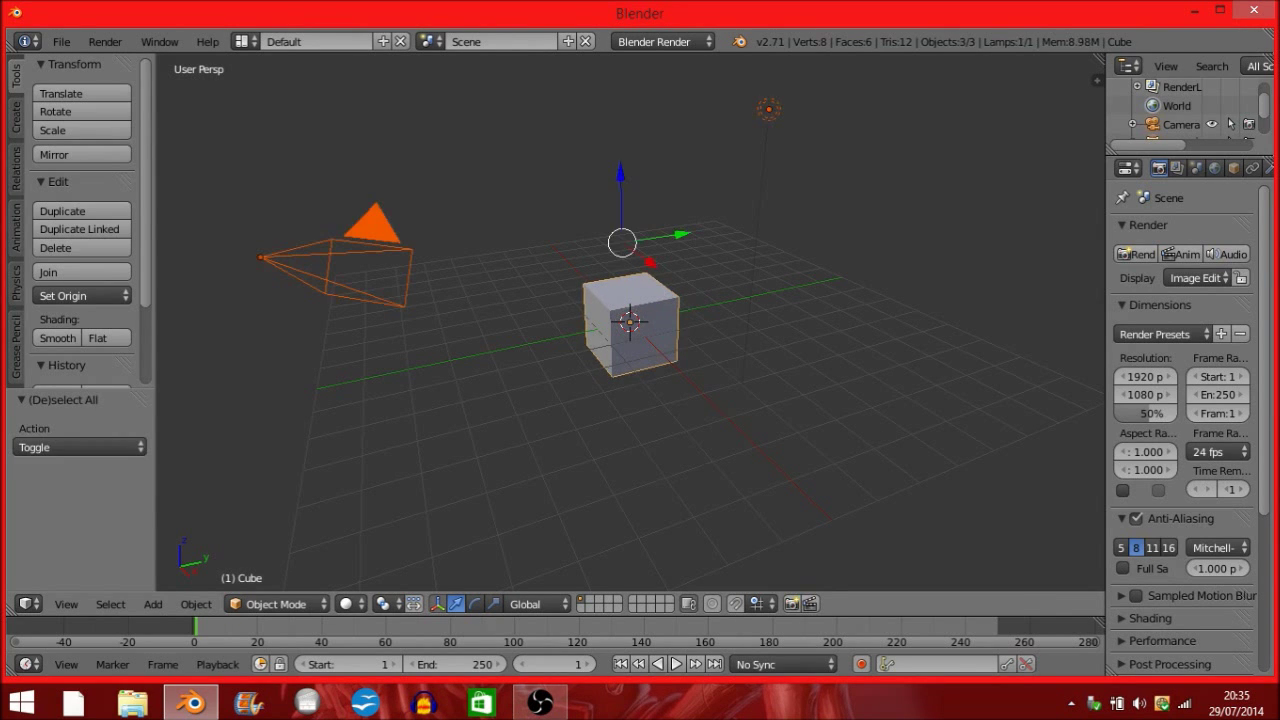
key(x)
key(Return)
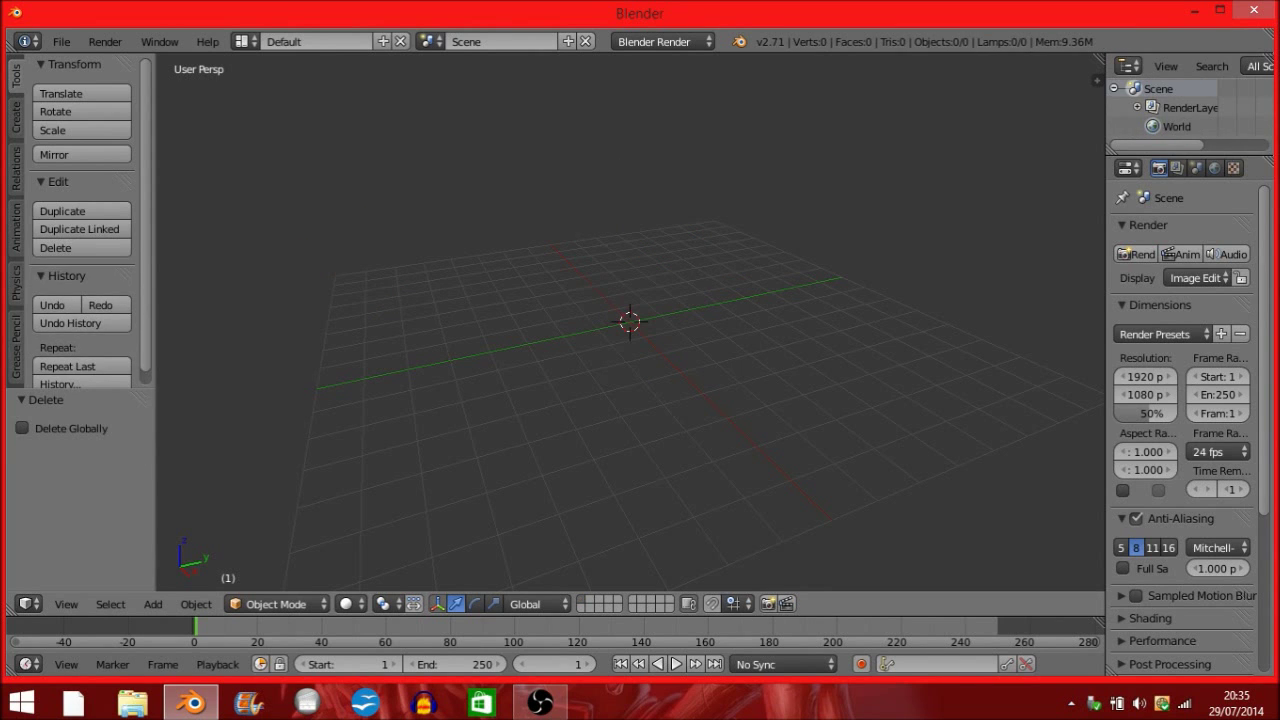
Change the 3D view to the Video Sequence Editor and add DSCF3497.AVI from F:\College\Viral Ad\VFX\Tests\Raptor Test as a movie strip.
click(29, 604)
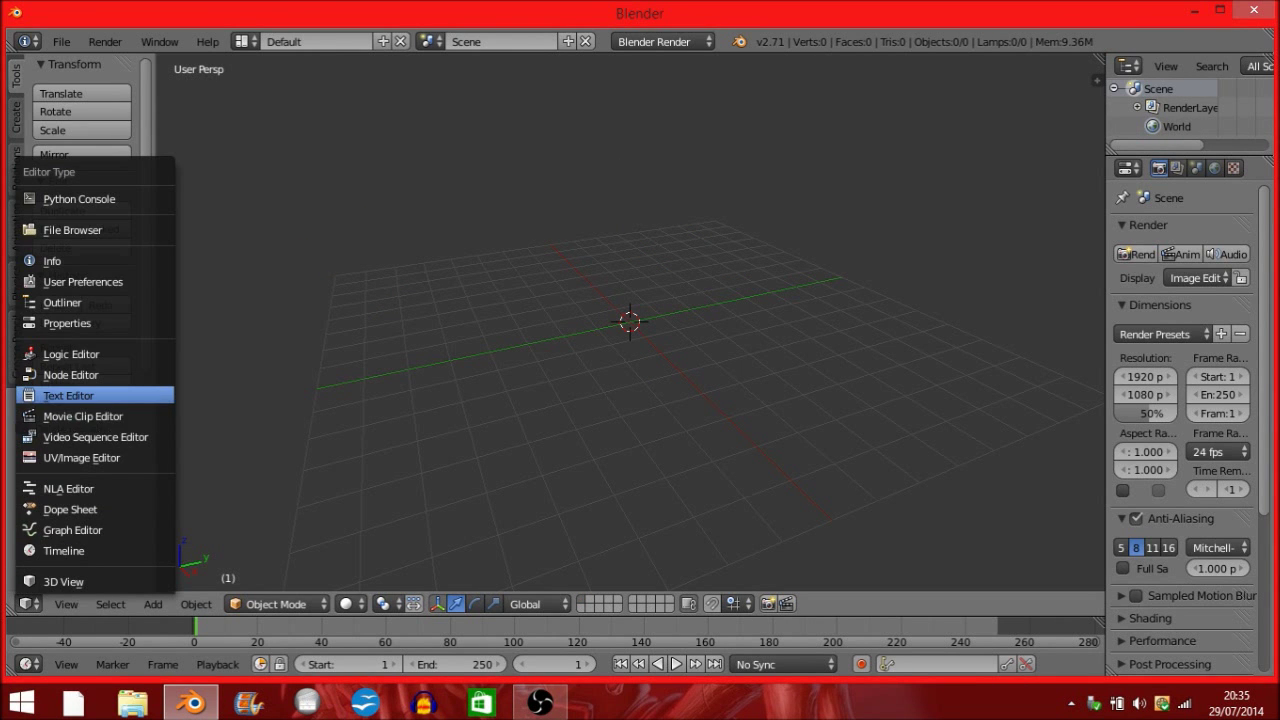
click(90, 437)
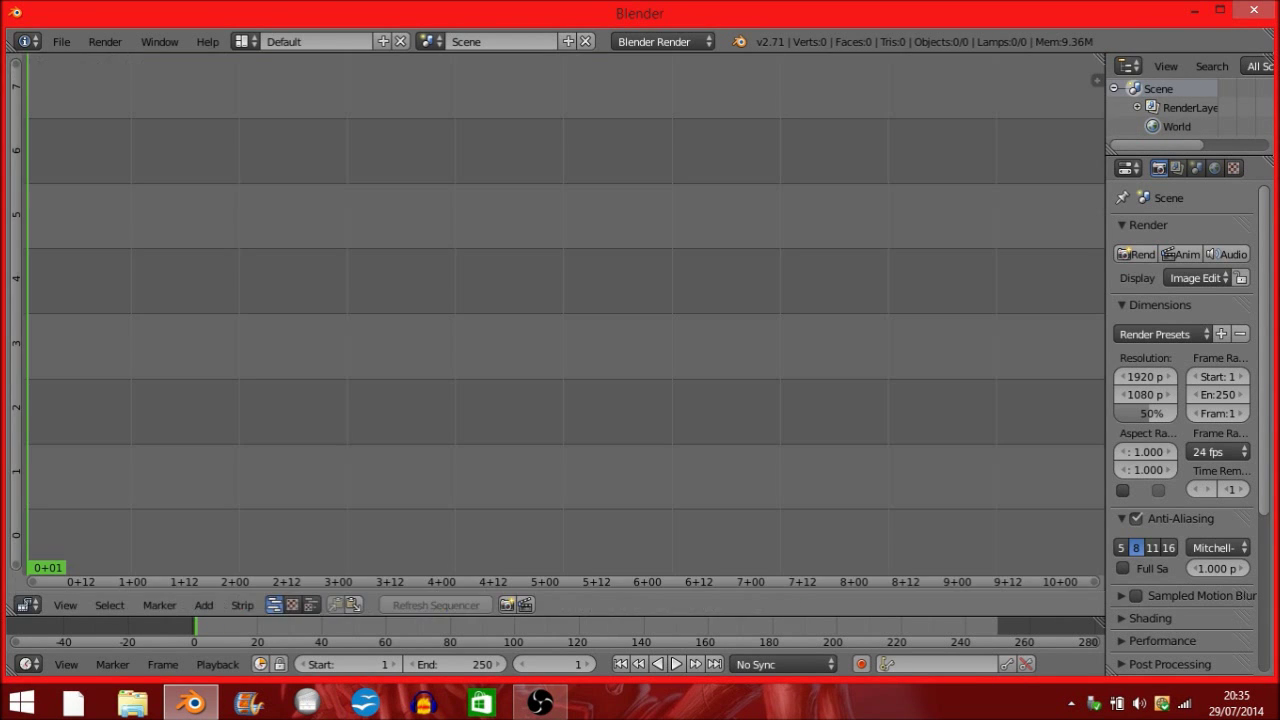
click(201, 604)
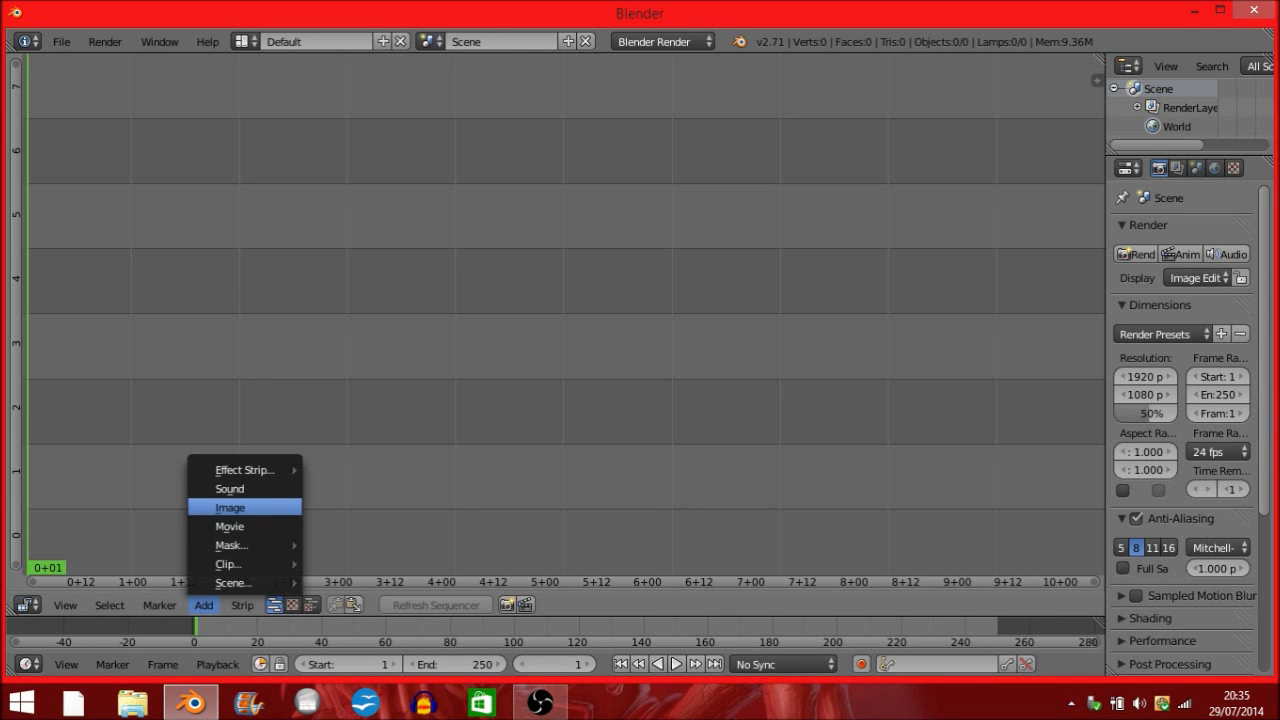
click(218, 527)
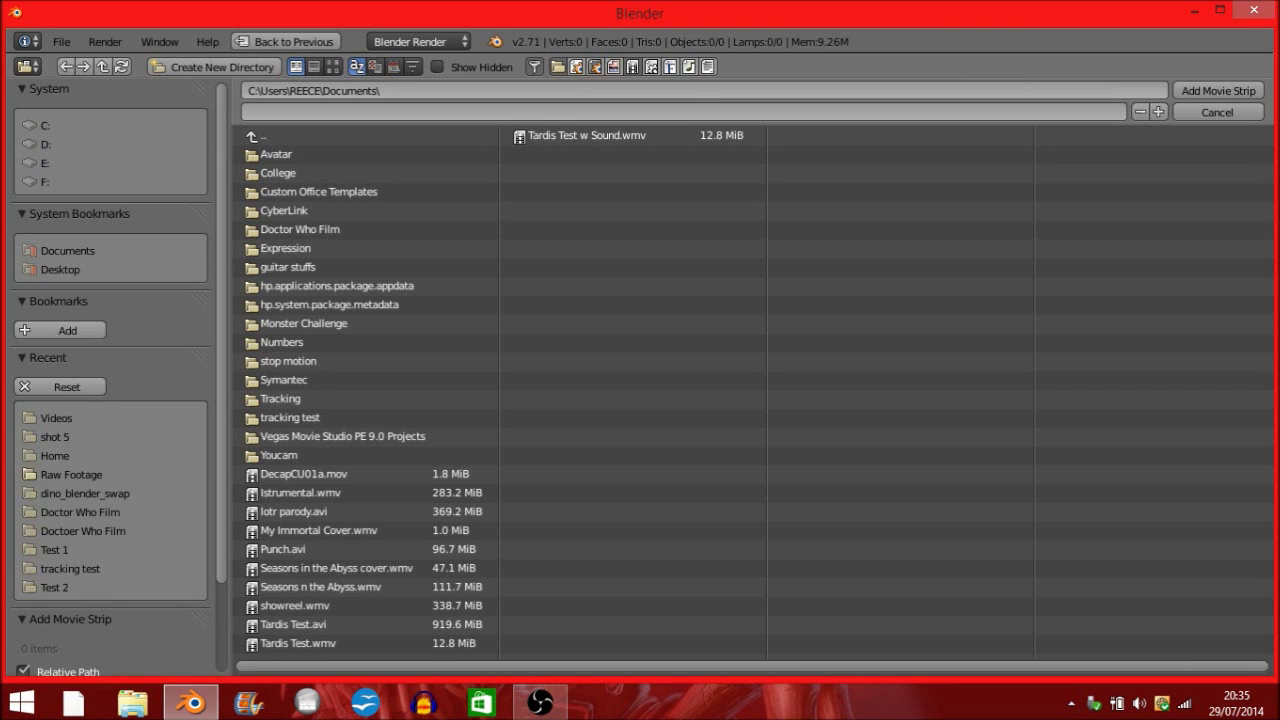
click(56, 456)
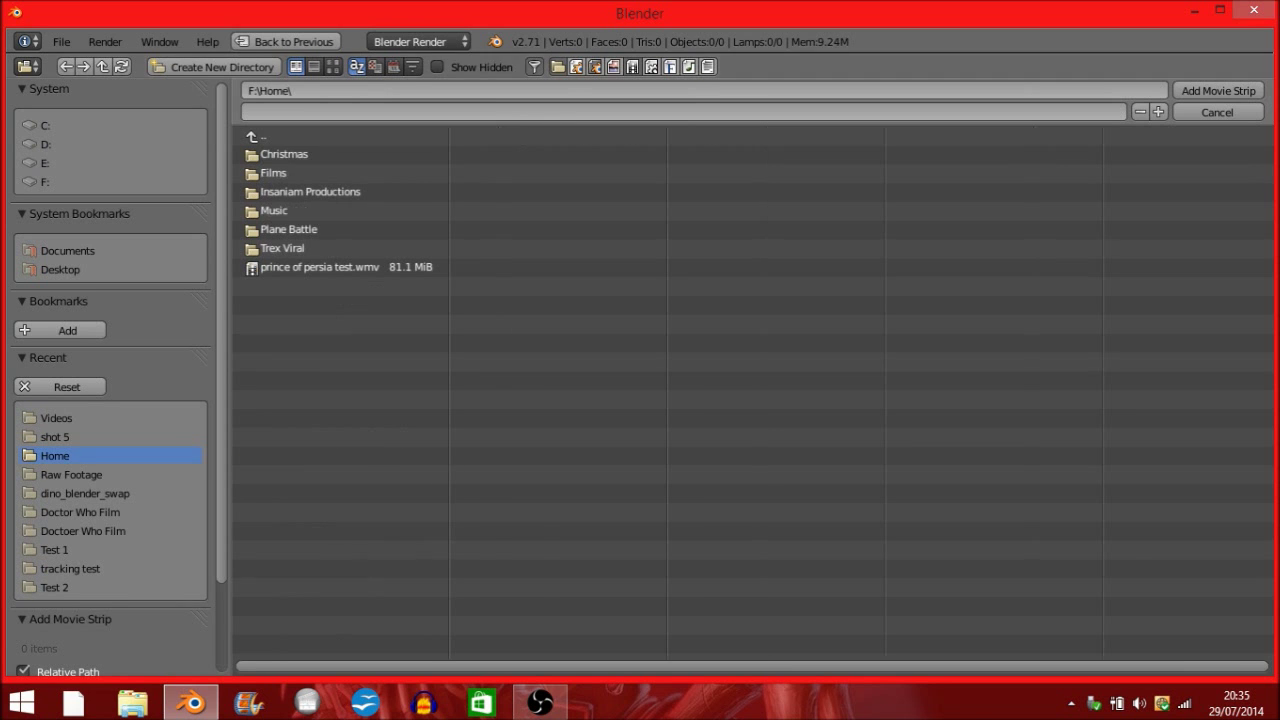
click(264, 136)
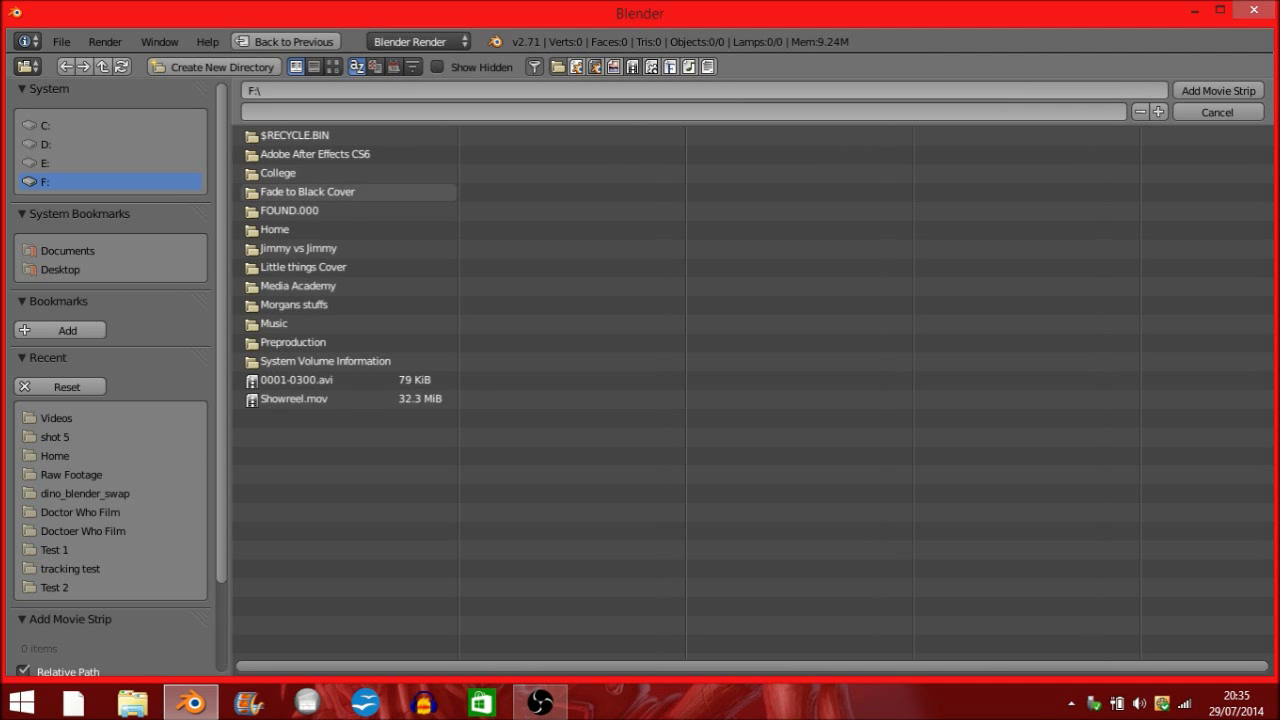
click(290, 173)
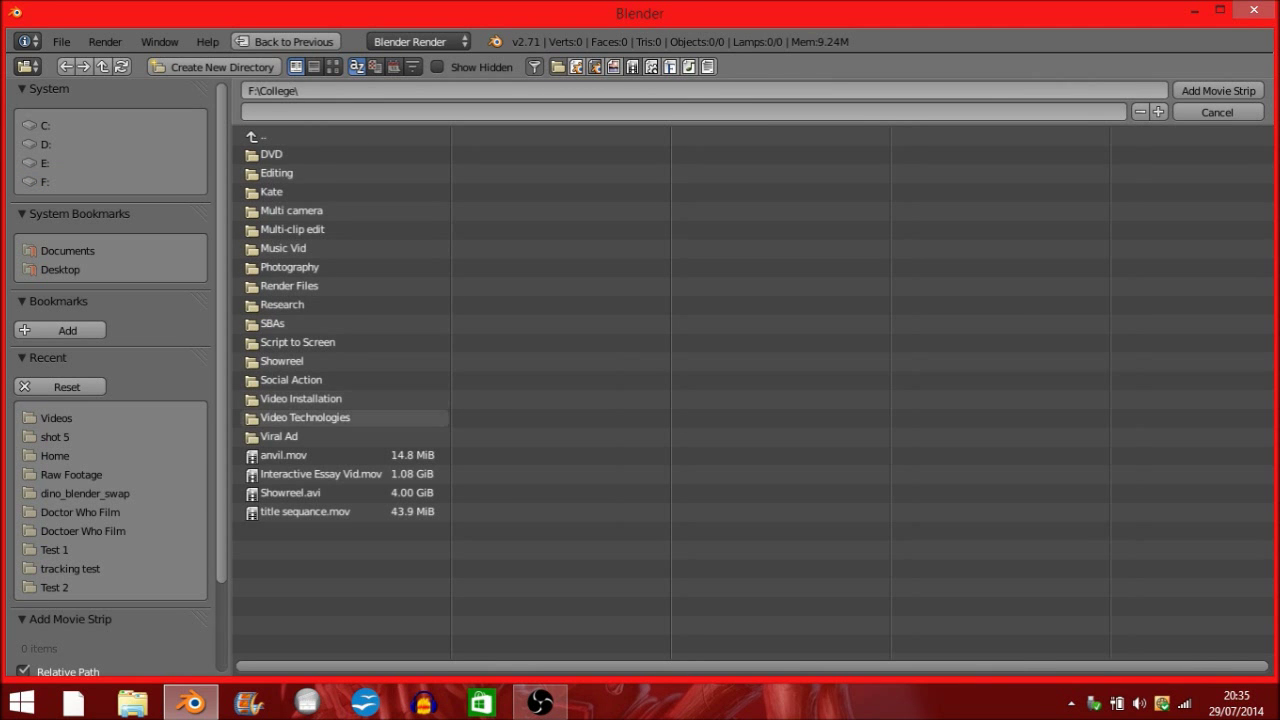
click(280, 436)
click(280, 380)
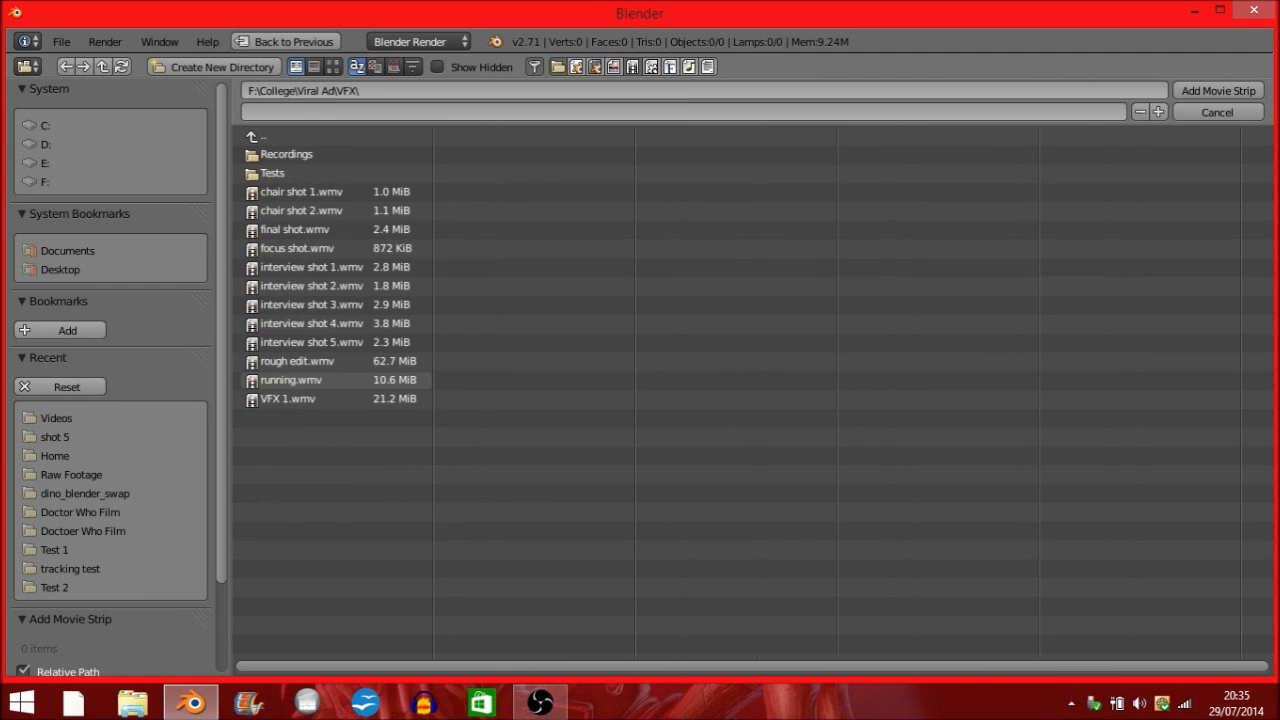
click(290, 173)
click(290, 154)
click(295, 173)
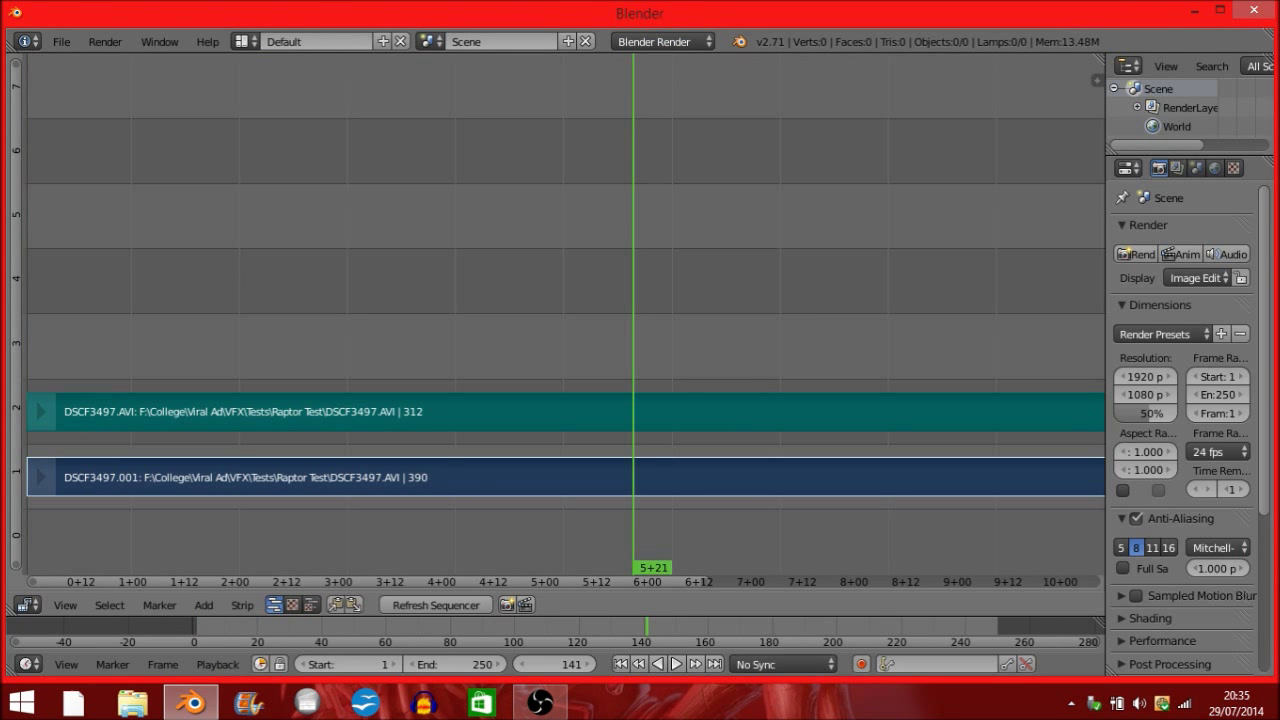
Delete the DSCF3497.AVI sound strip from channel 2 of the sequencer.
right_click(566, 412)
key(x)
click(294, 430)
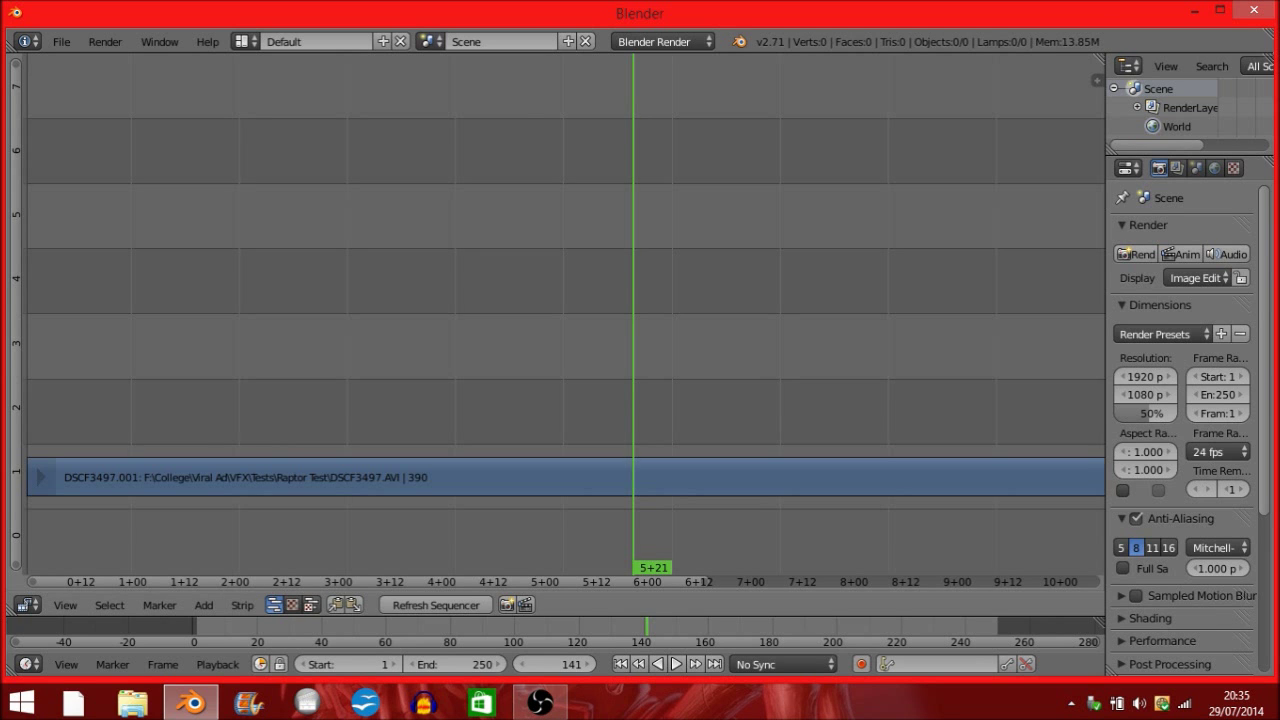
Show the sequencer together with the image preview and scrub through the footage to frame 351.
click(311, 604)
scroll(555, 166, up, 3)
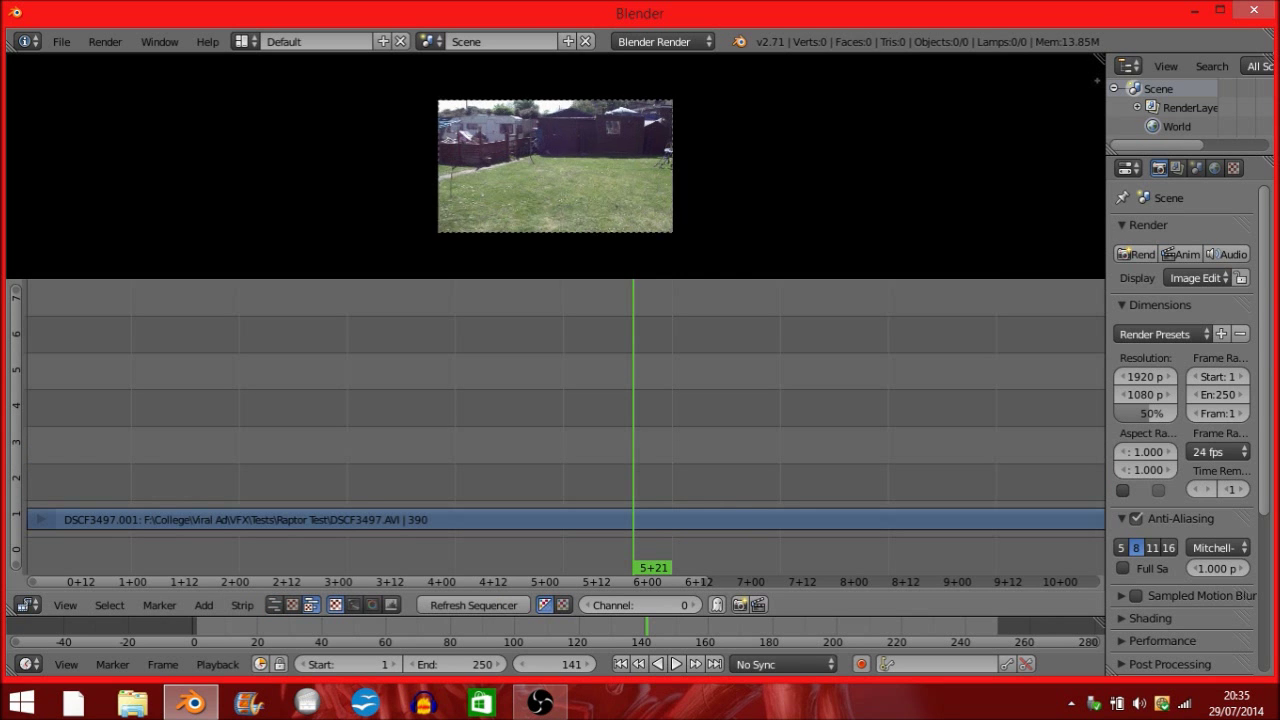
drag(633, 420, 857, 450)
scroll(857, 450, down, 6)
middle_drag(857, 450, 670, 450)
drag(670, 450, 824, 450)
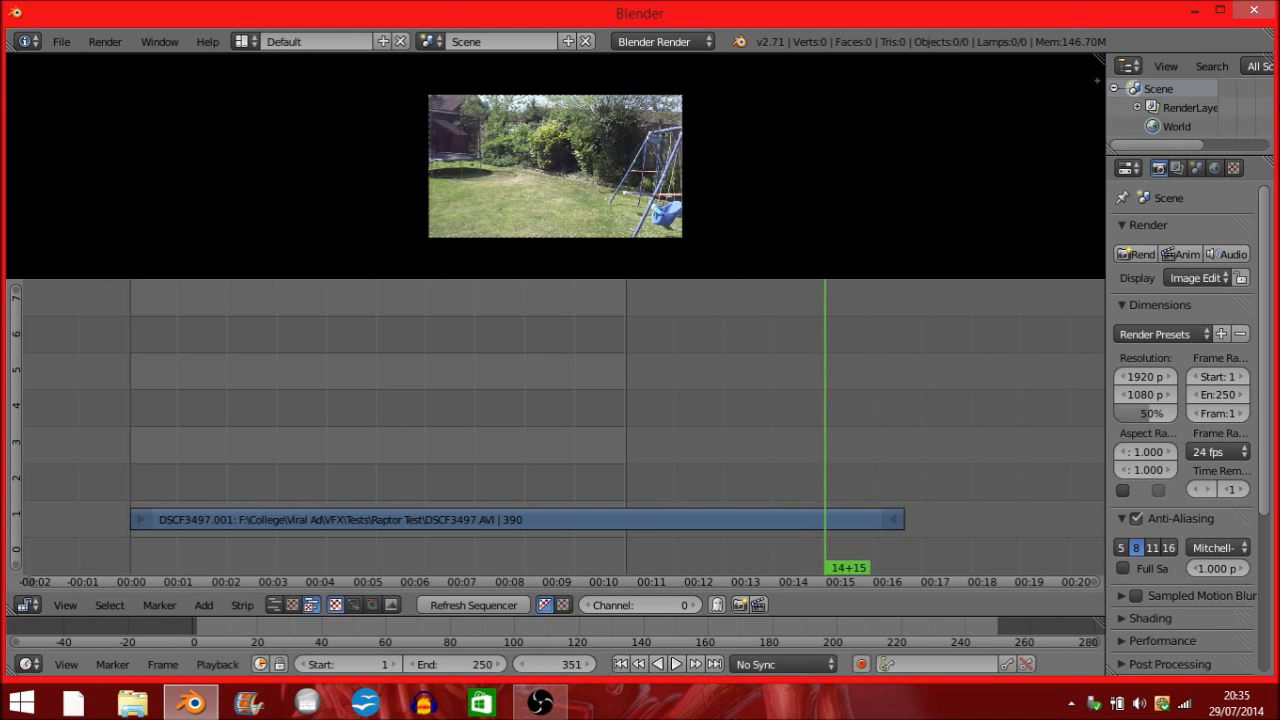
Step the current frame back to 350 and set the animation's end frame to 350.
click(521, 664)
click(460, 664)
text(350)
key(Return)
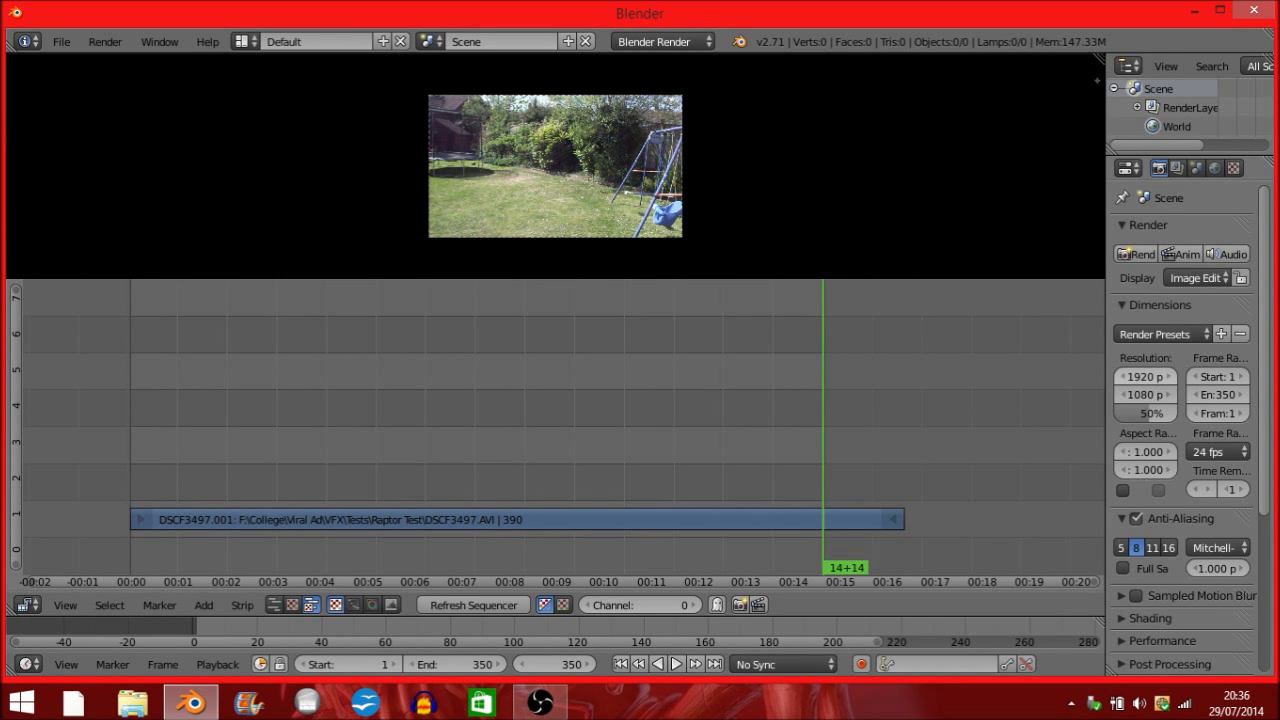
Widen the render settings area and set the output to 1280 × 720 px at 100% resolution and 25 fps.
drag(1097, 80, 926, 80)
click(1015, 376)
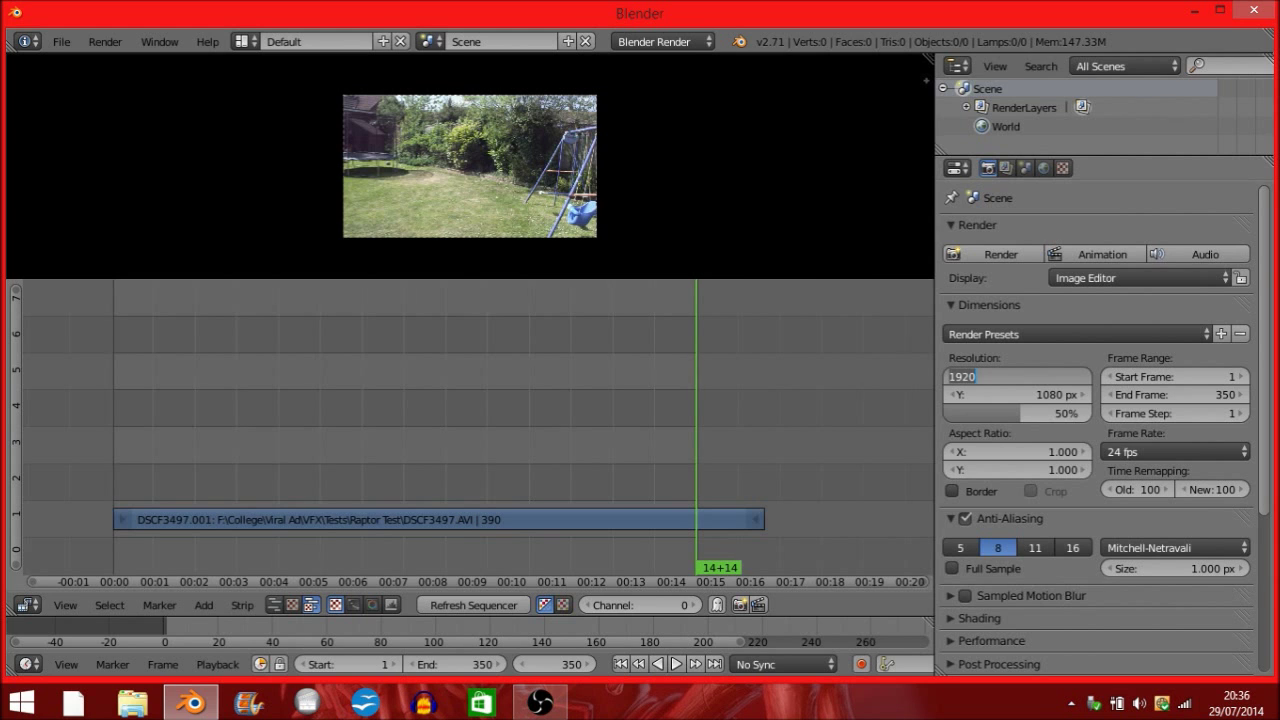
text(1280)
click(1015, 395)
click(1015, 395)
text(73)
text(0)
key(Return)
drag(1015, 413, 1092, 413)
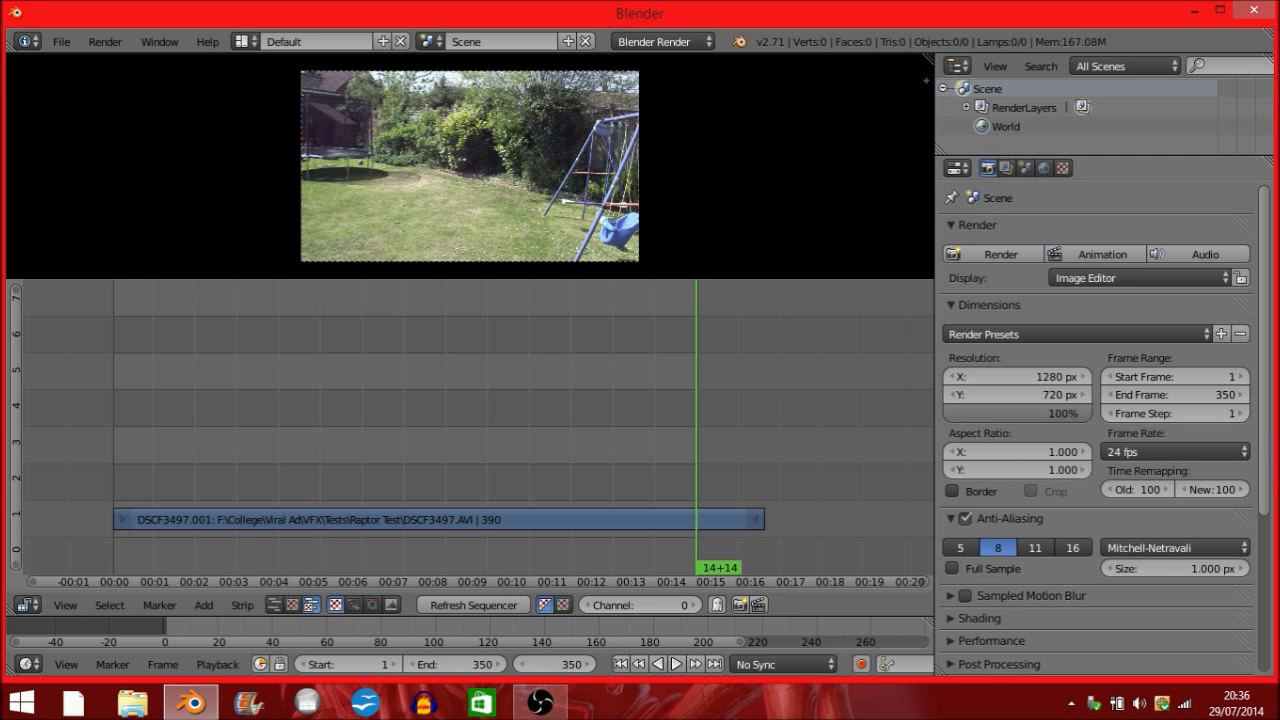
click(1175, 451)
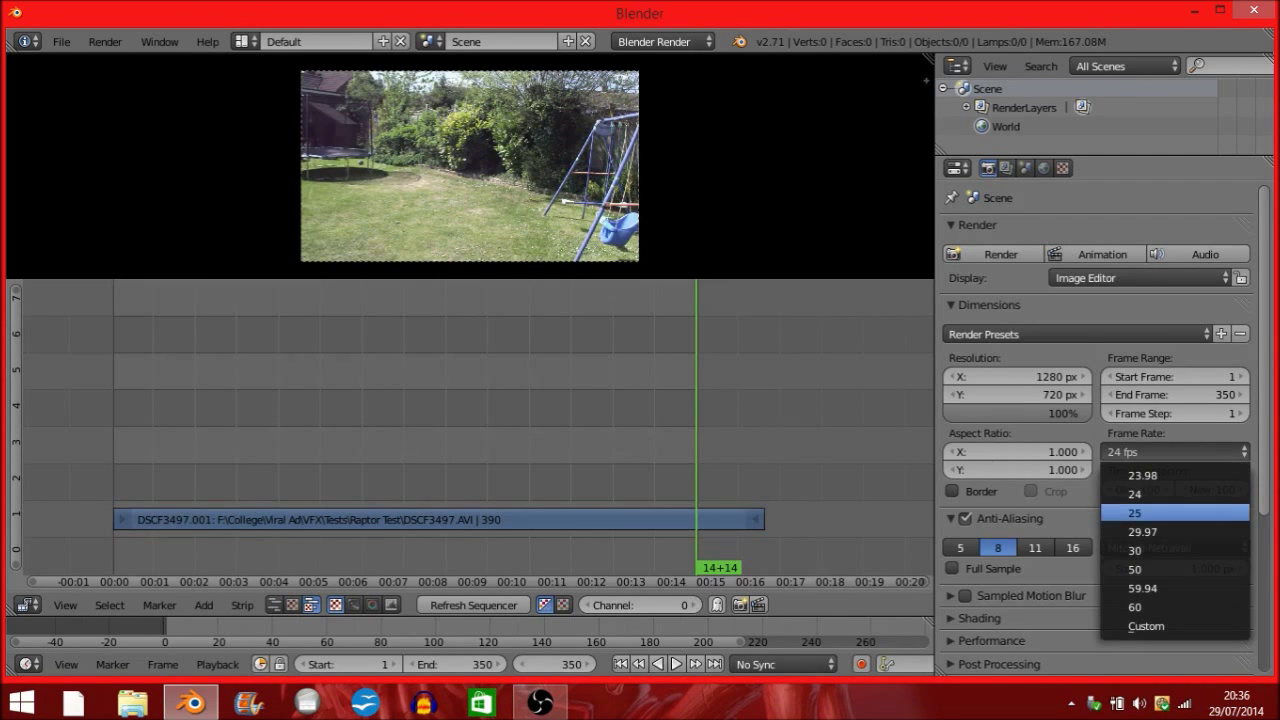
click(1135, 513)
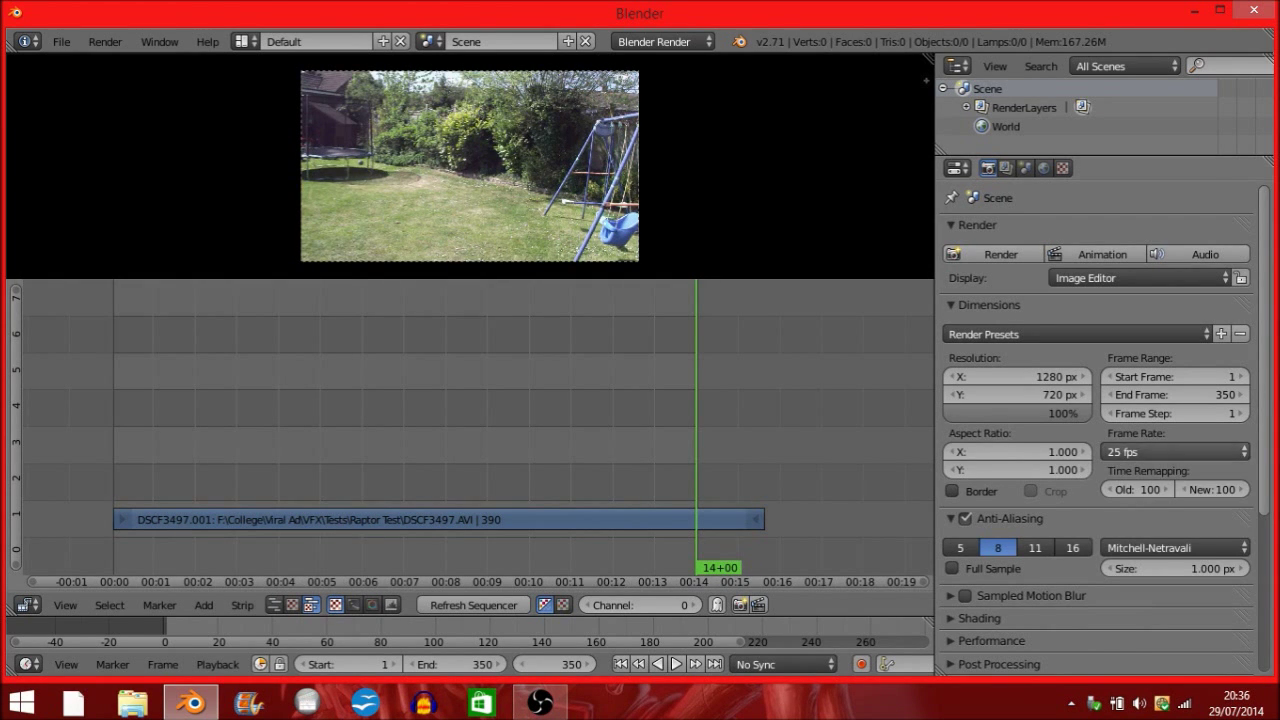
Set the render output file format to Targa.
scroll(1100, 420, down, 2)
scroll(1100, 420, down, 4)
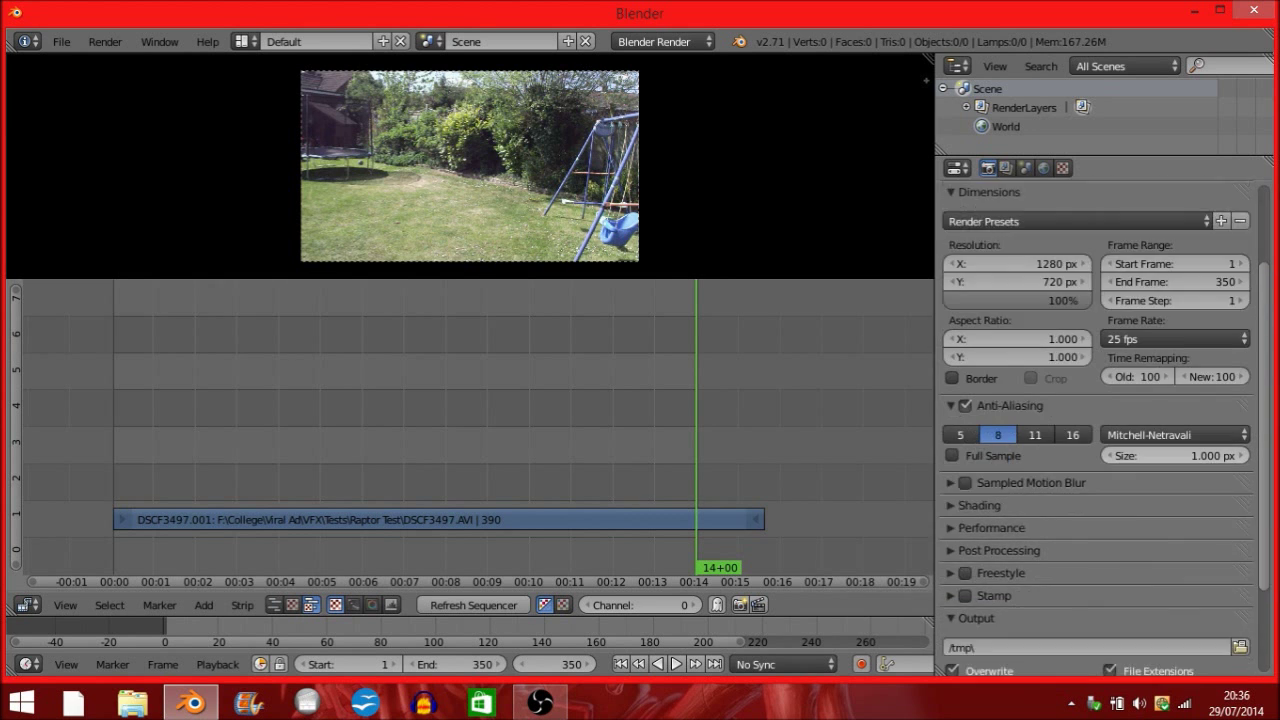
scroll(1100, 420, down, 1)
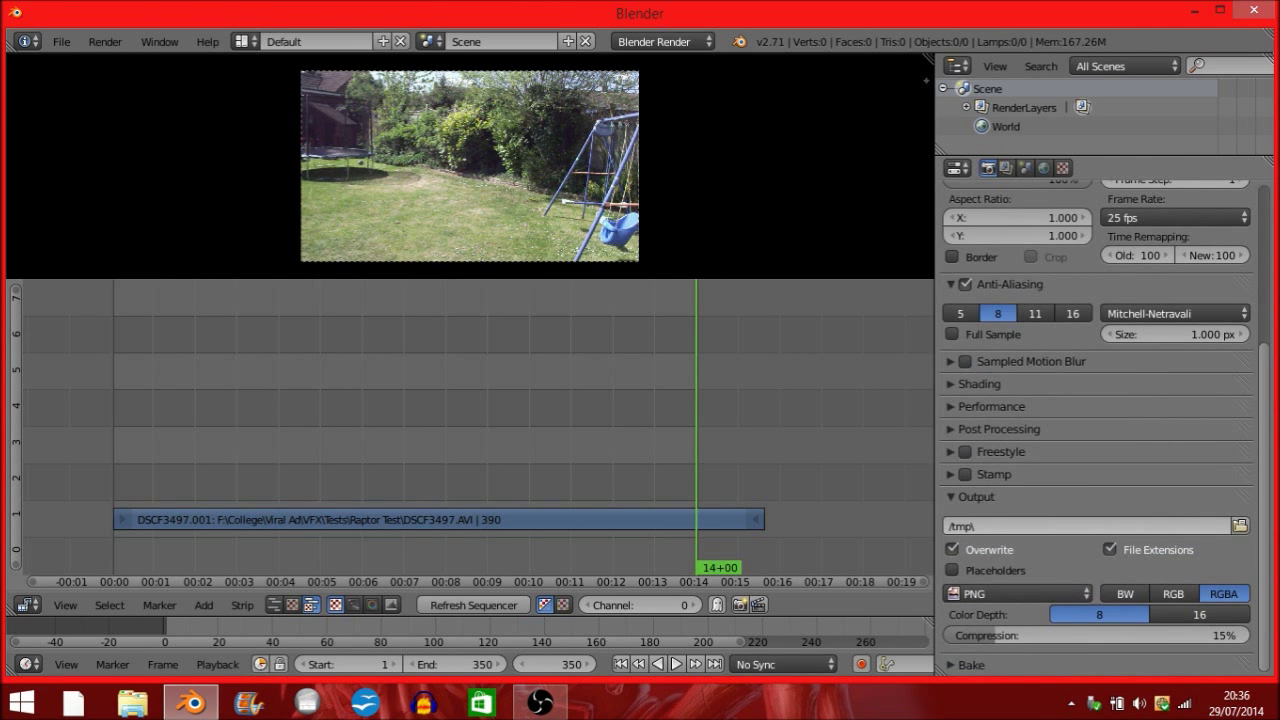
click(1015, 593)
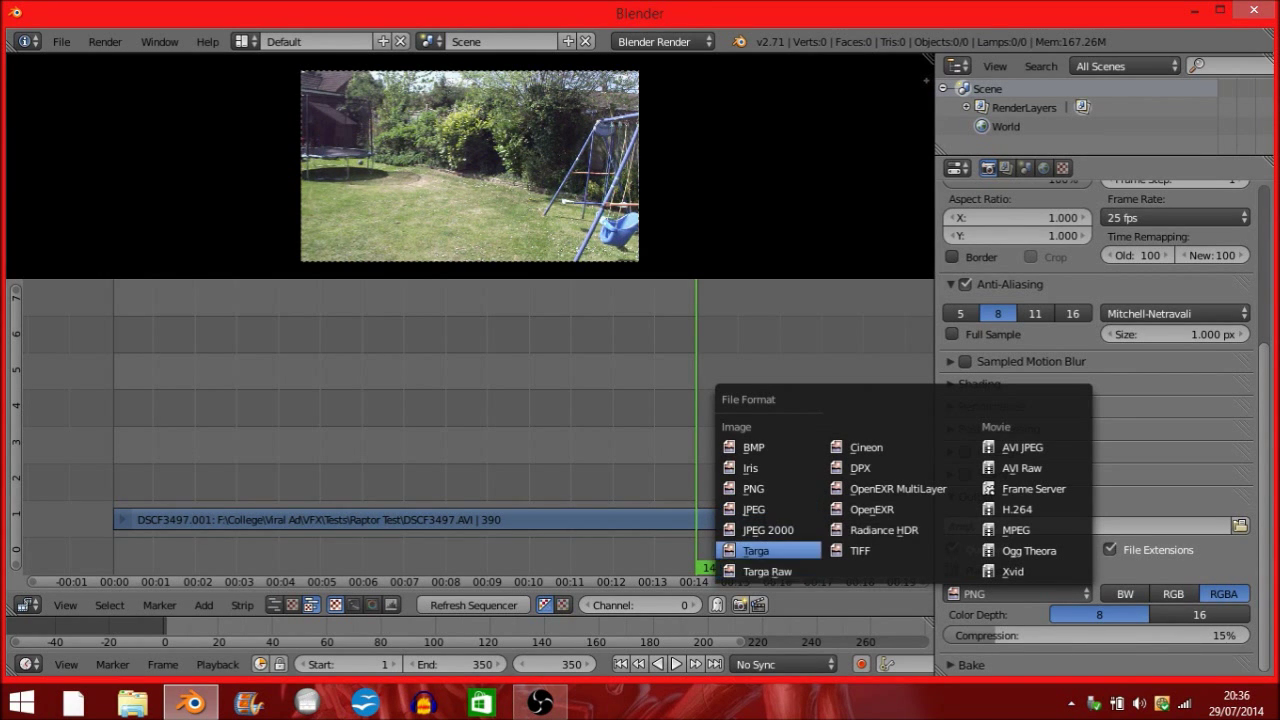
click(760, 550)
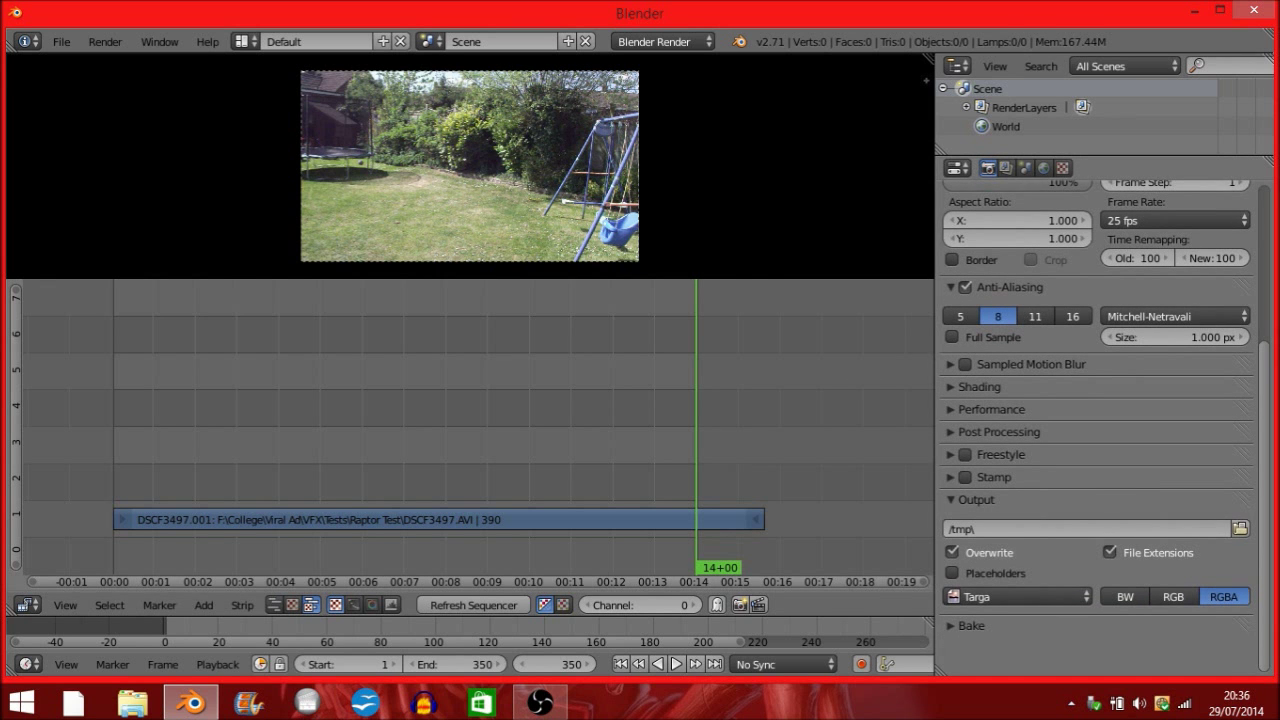
Browse the output location to Raptor Test\Tracking Files, examine the existing TGA image sequence, and cancel the folder selection.
click(1240, 529)
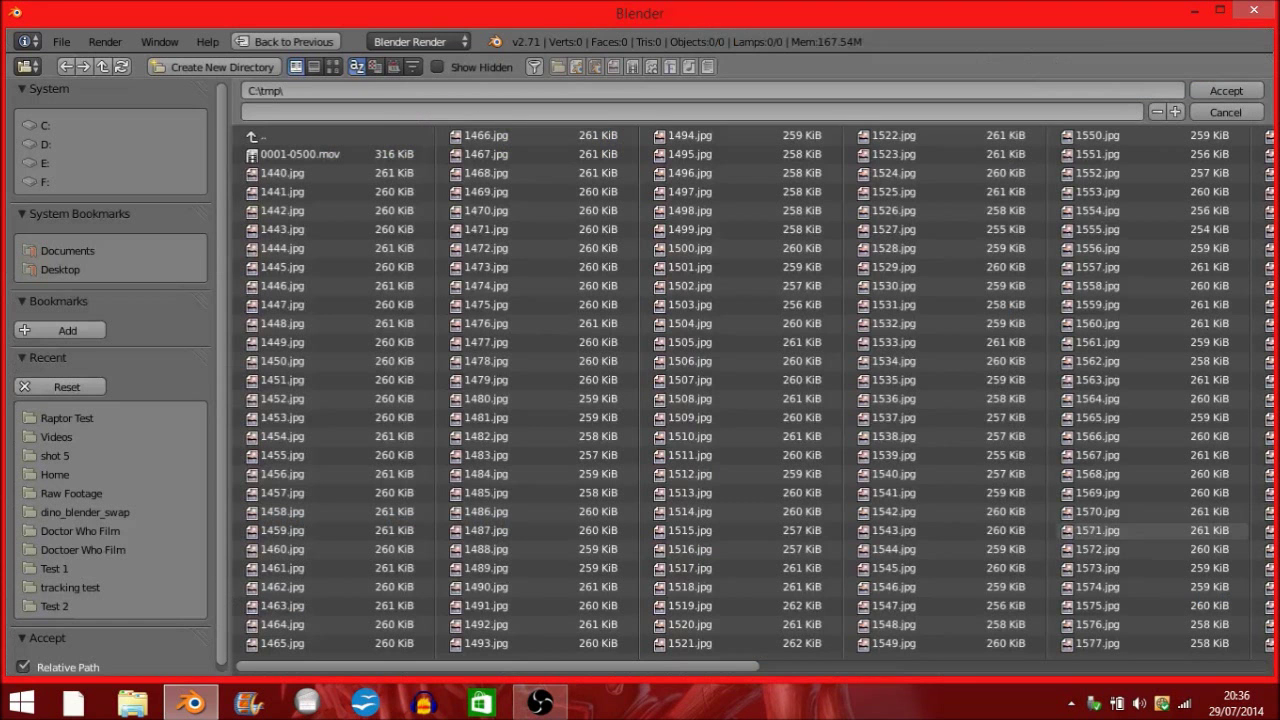
click(67, 418)
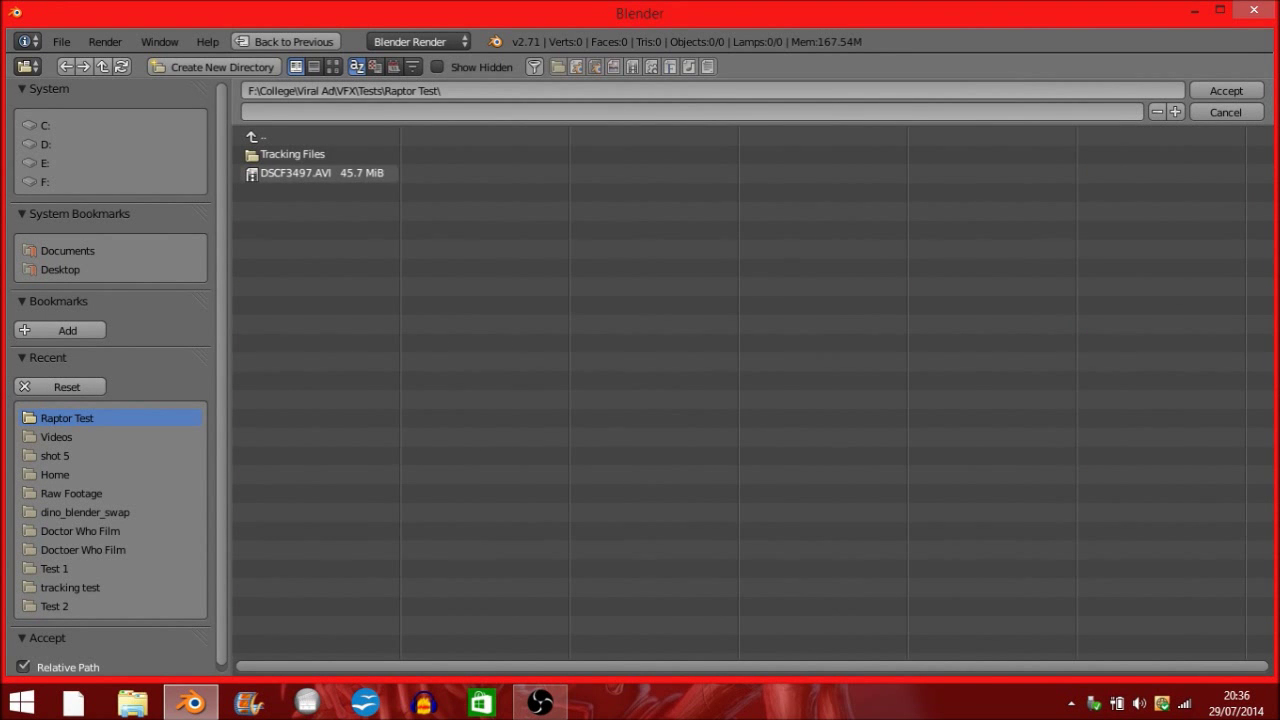
click(292, 154)
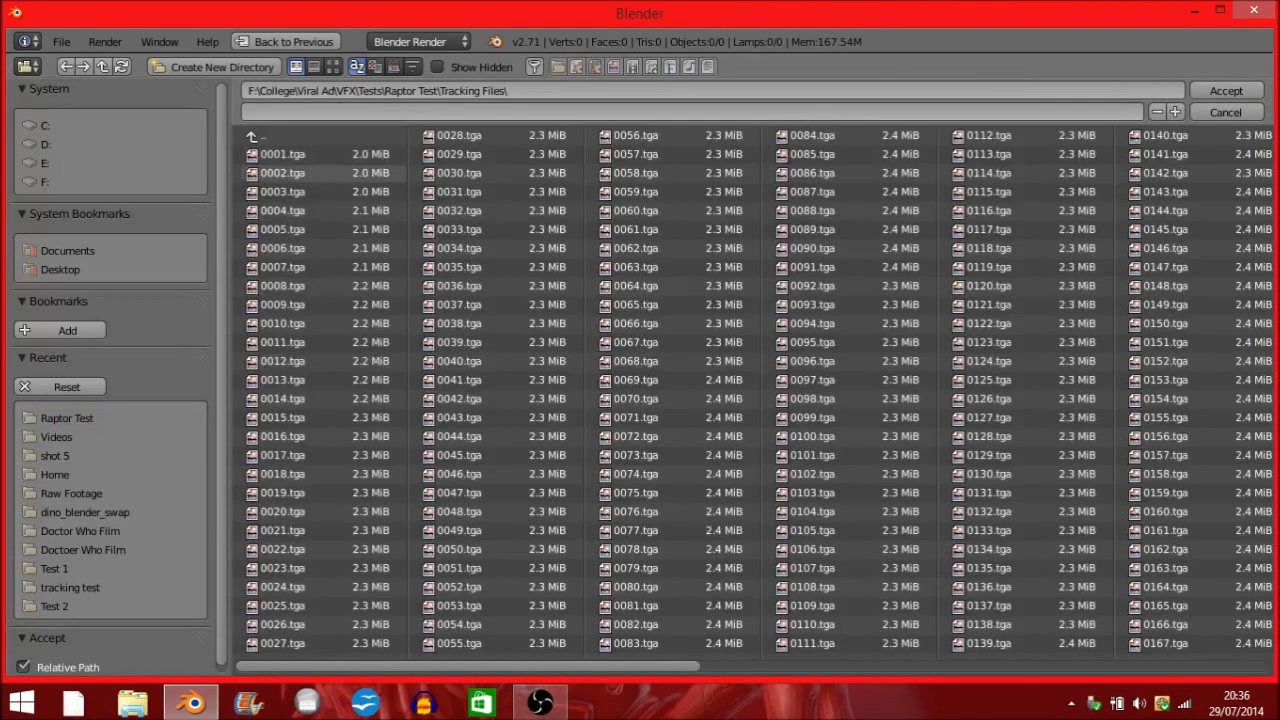
scroll(700, 340, down, 5)
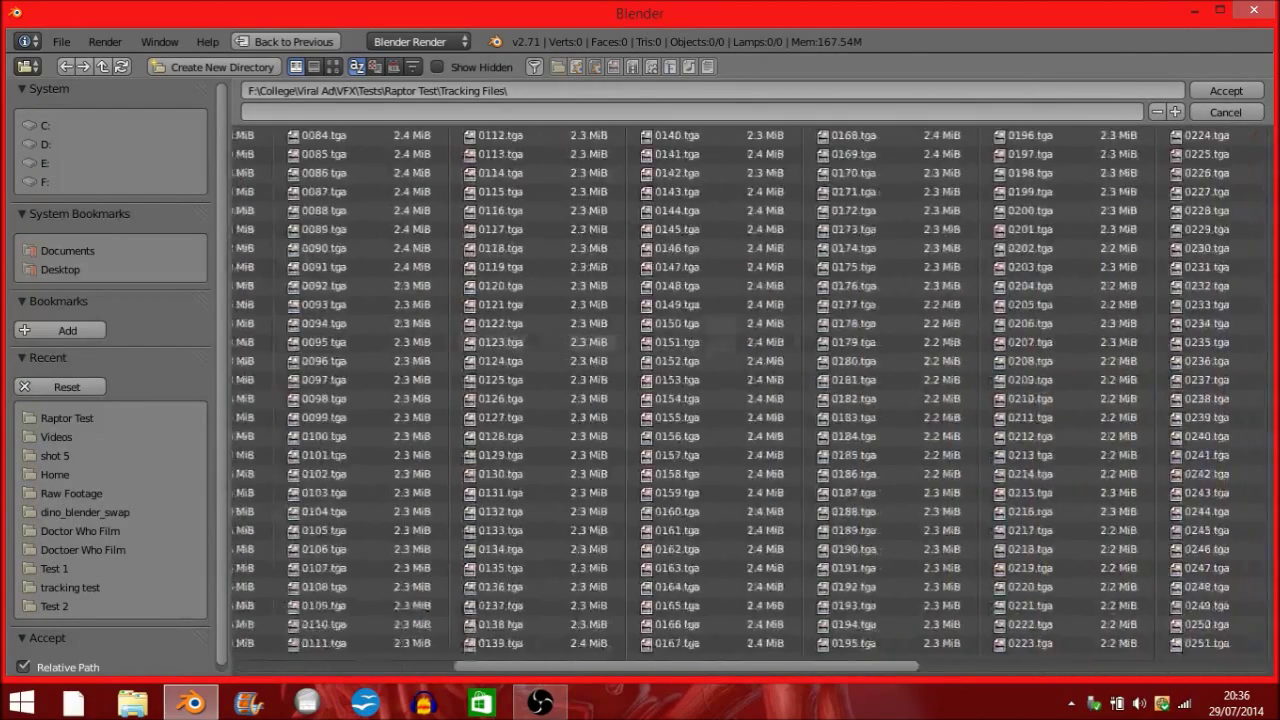
scroll(750, 400, down, 6)
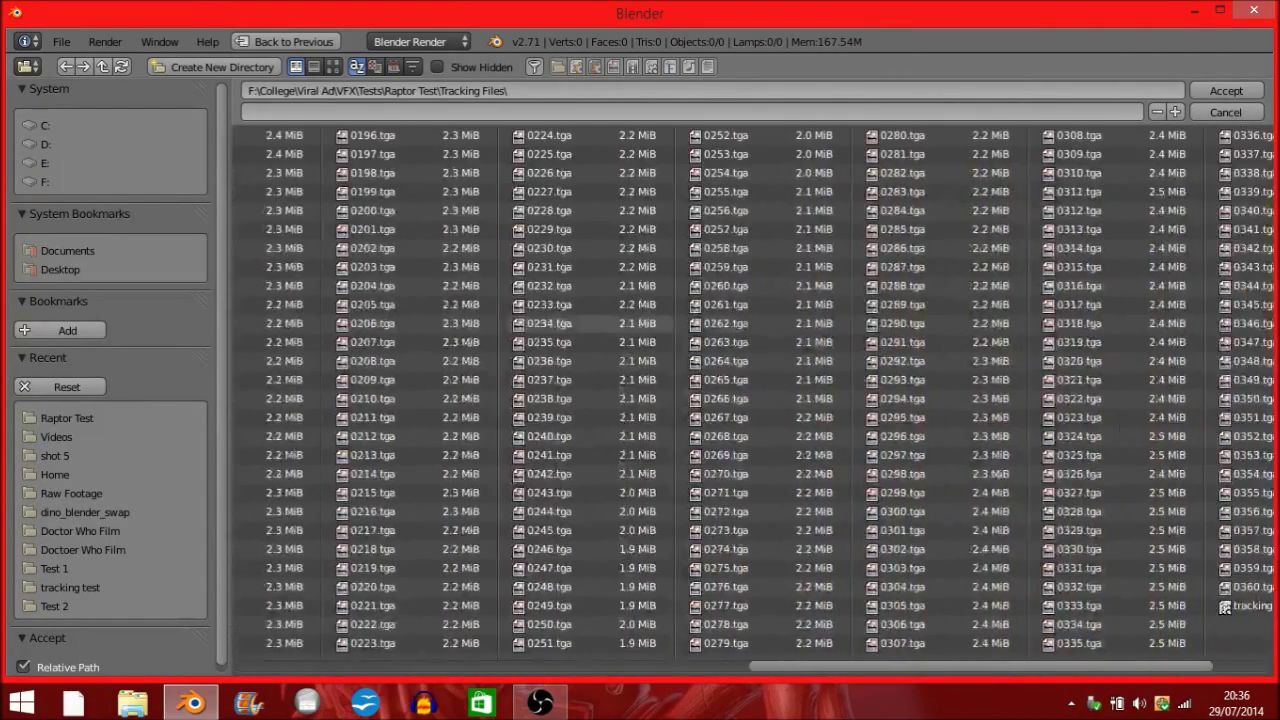
scroll(560, 323, down, 2)
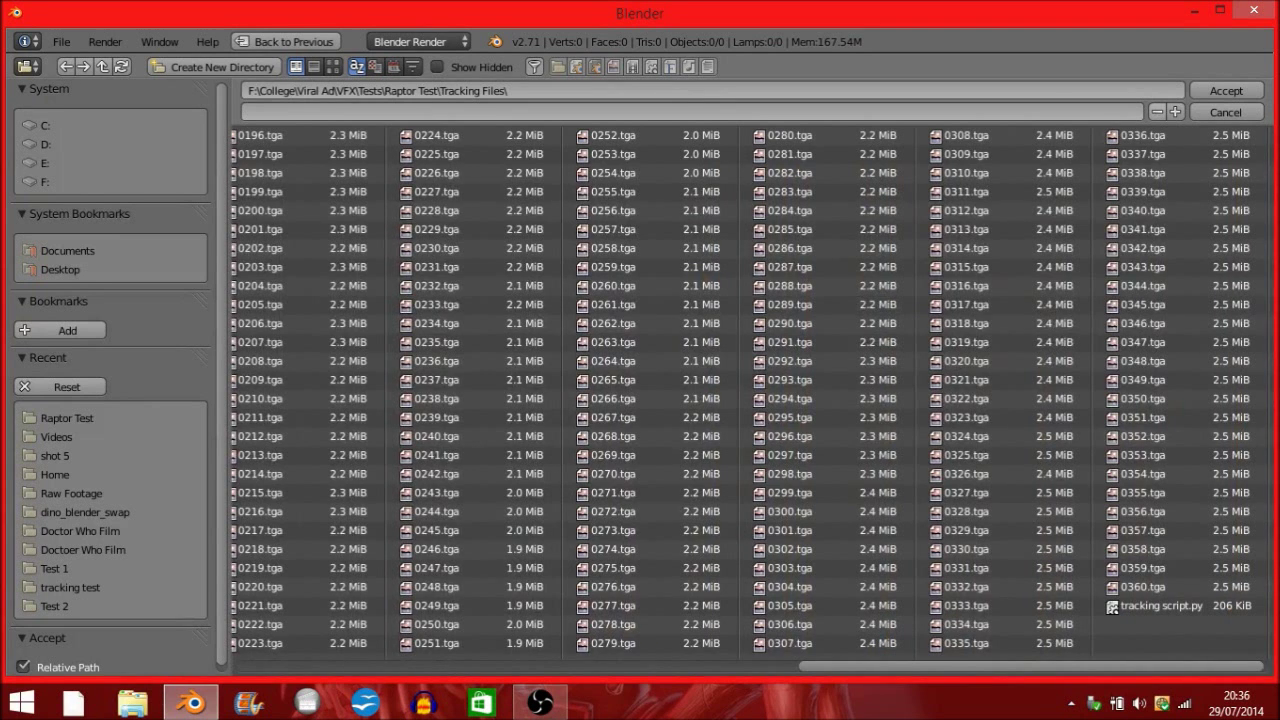
click(1225, 112)
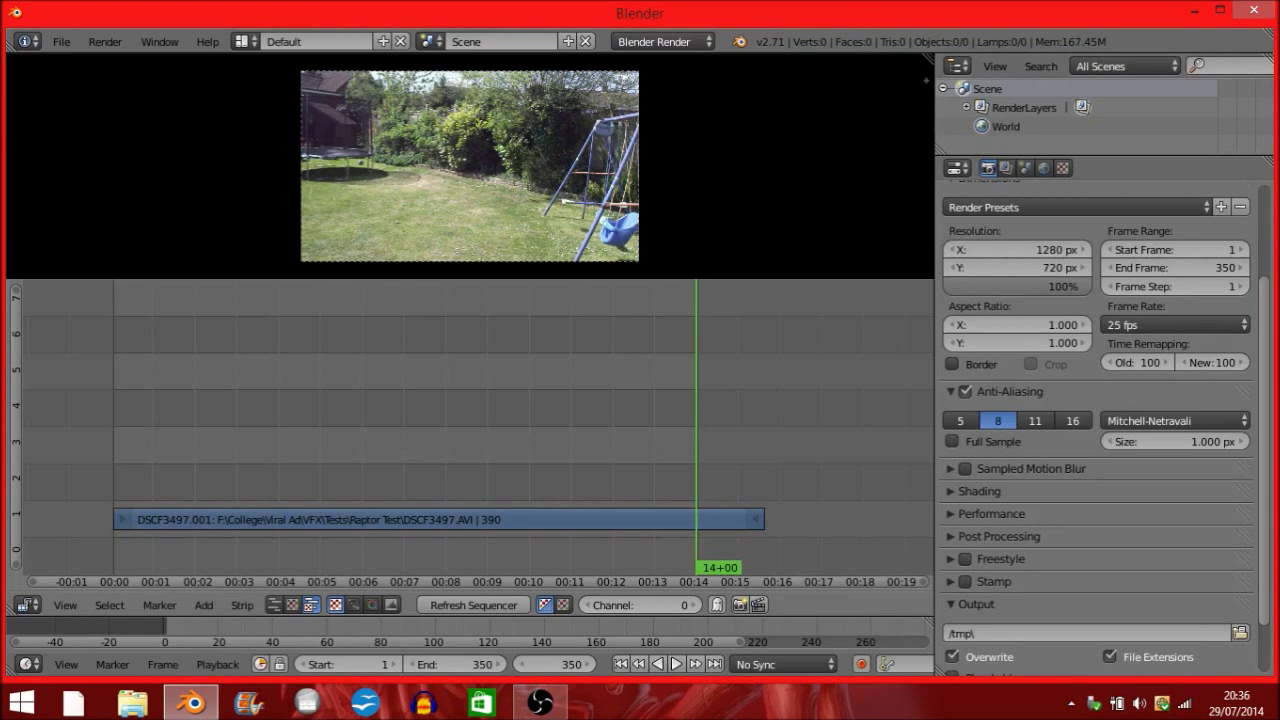
Quit Blender and clear the remaining window to show the Windows desktop.
scroll(1060, 258, up, 3)
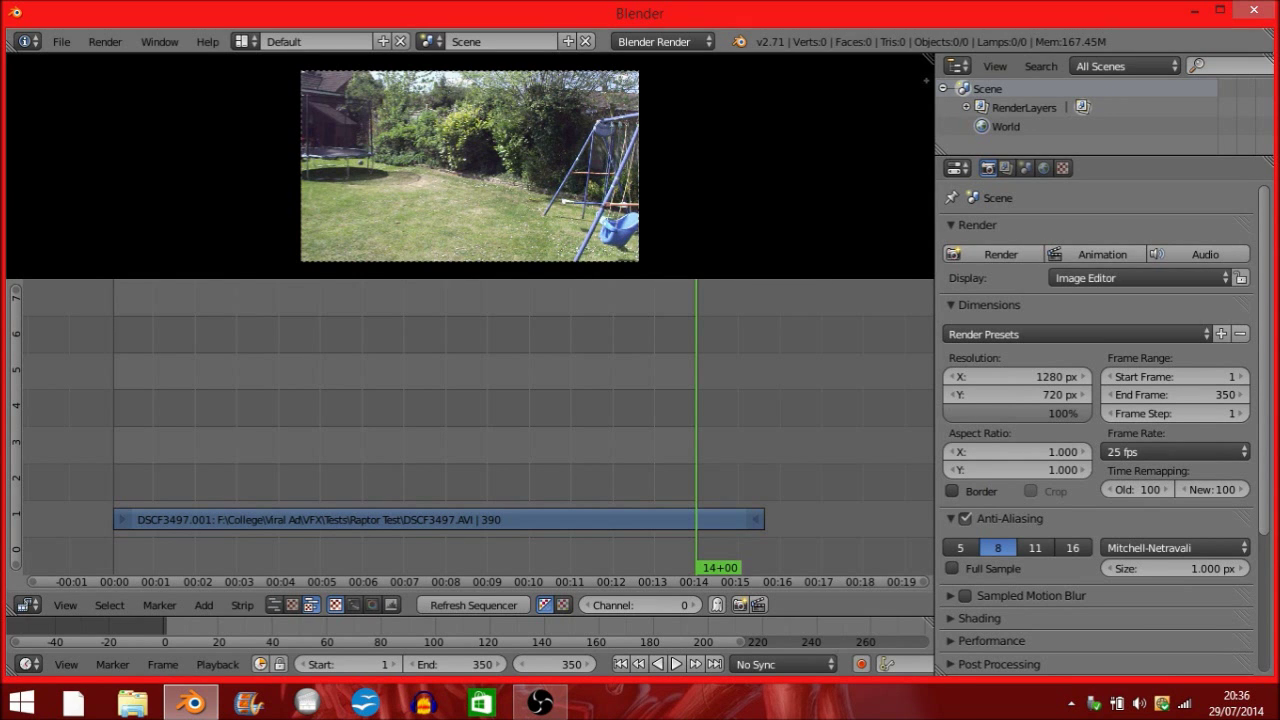
key(ctrl+q)
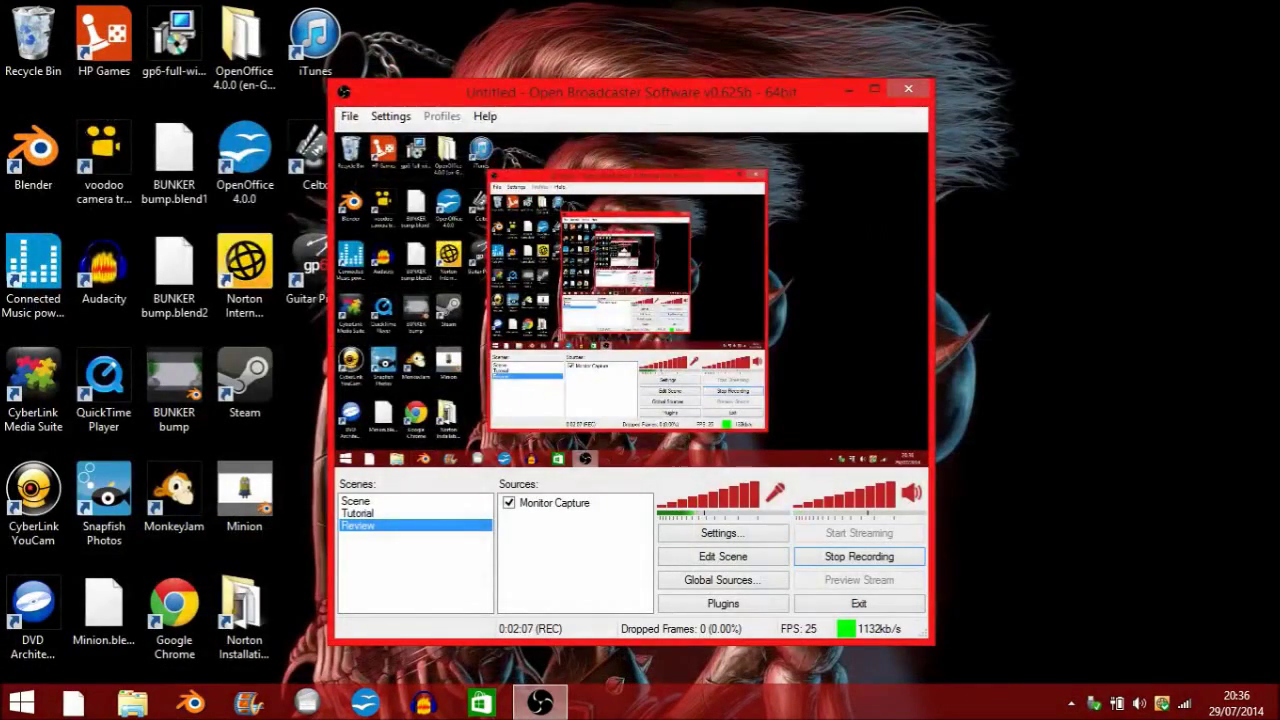
key(super+d)
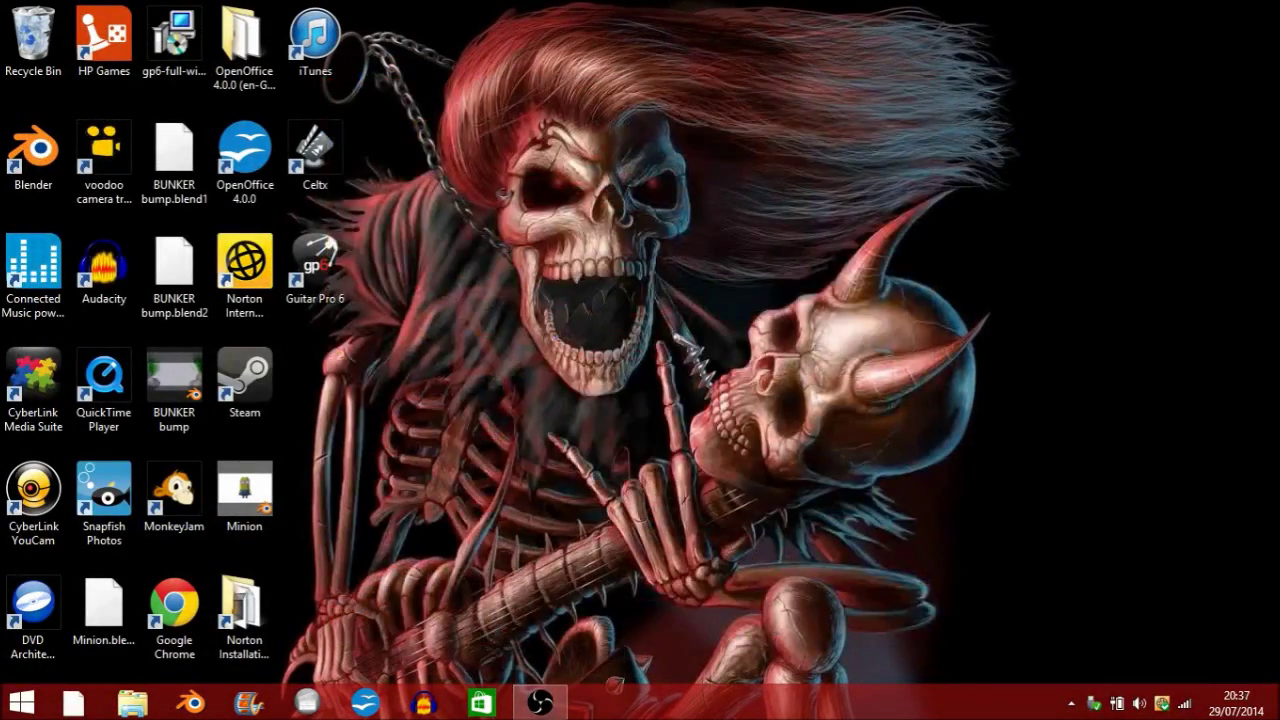
Launch the Voodoo camera tracker from the desktop and maximize its window.
click(104, 162)
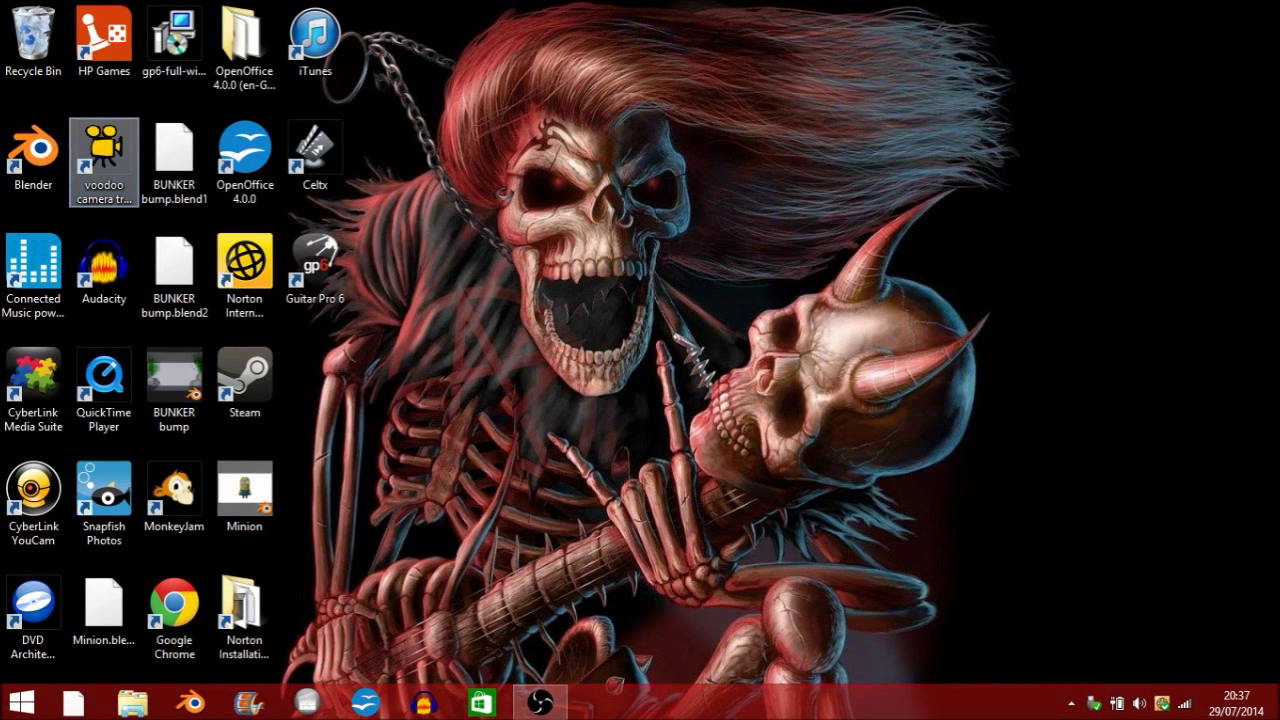
double_click(104, 160)
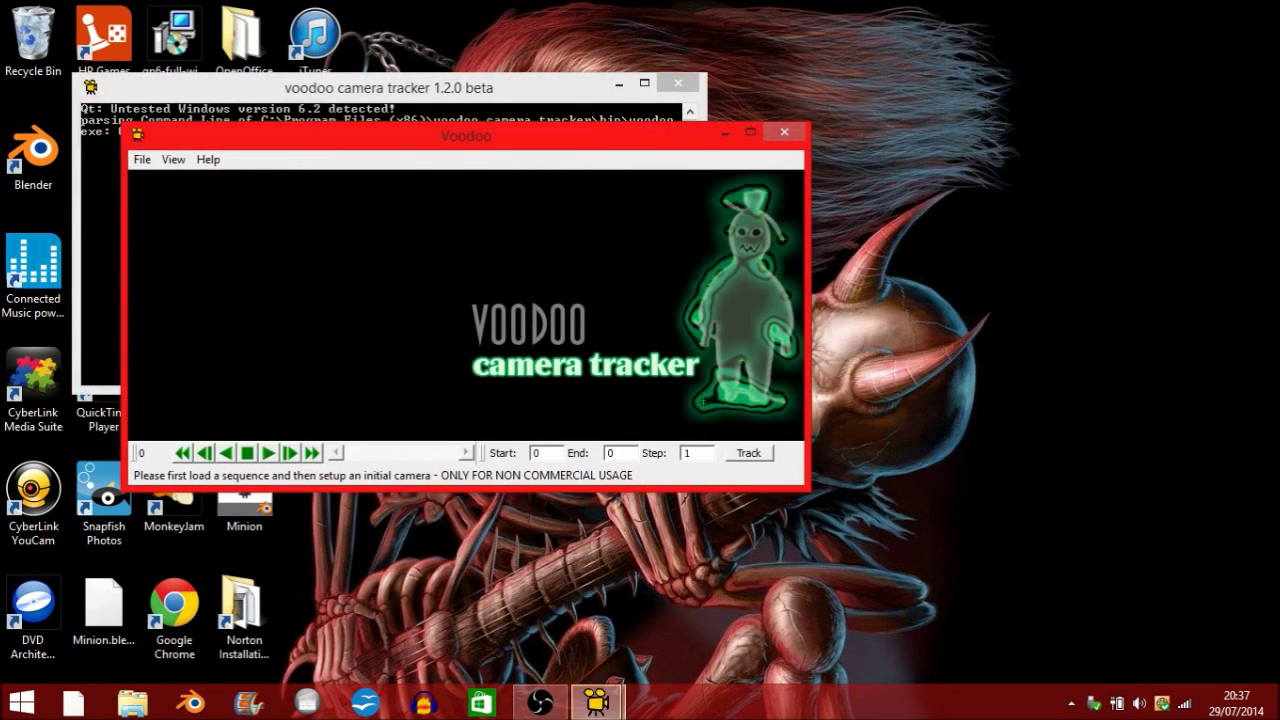
click(750, 131)
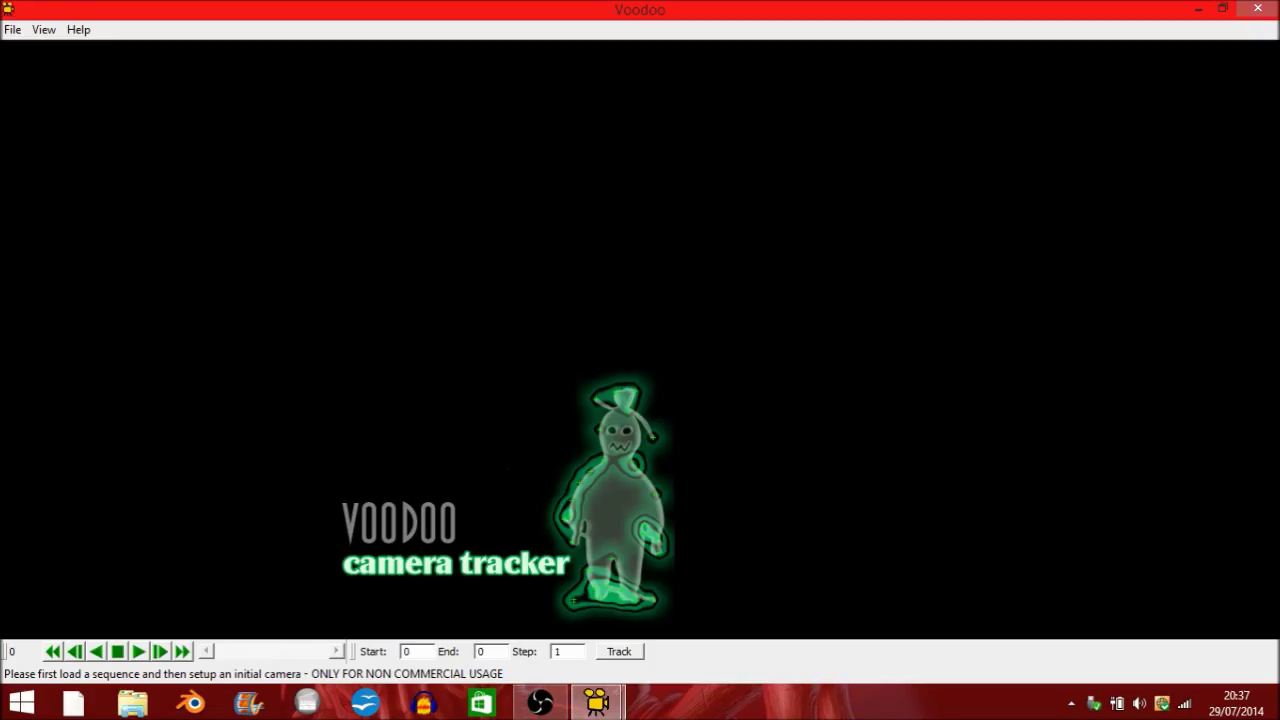
Begin loading an image sequence and browse drive F: to the College\Viral Ad folder.
click(14, 30)
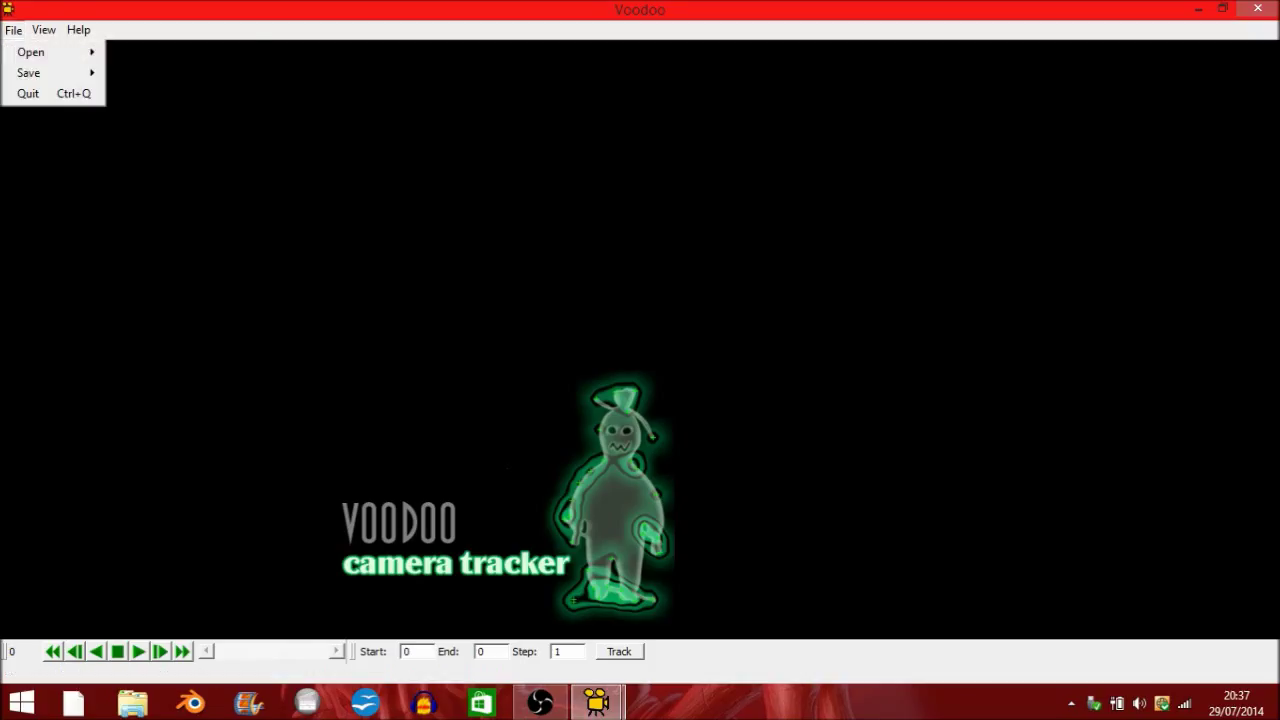
mouse_move(52, 52)
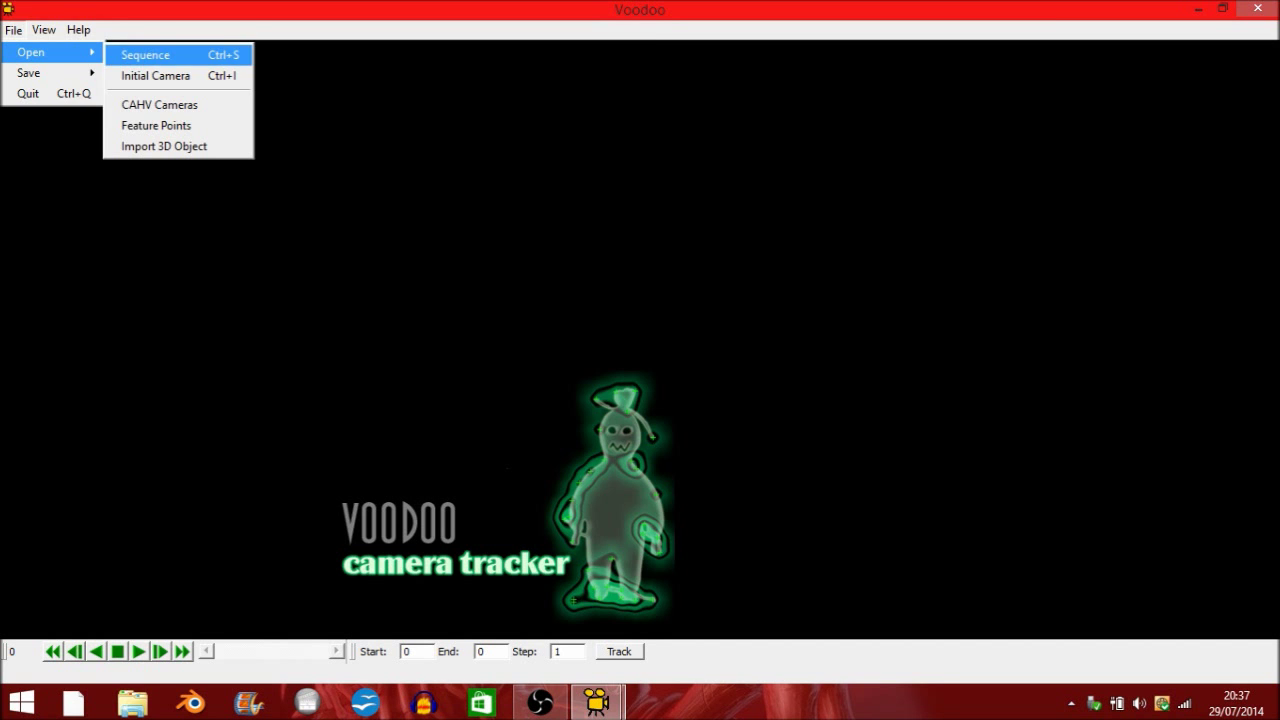
key(Return)
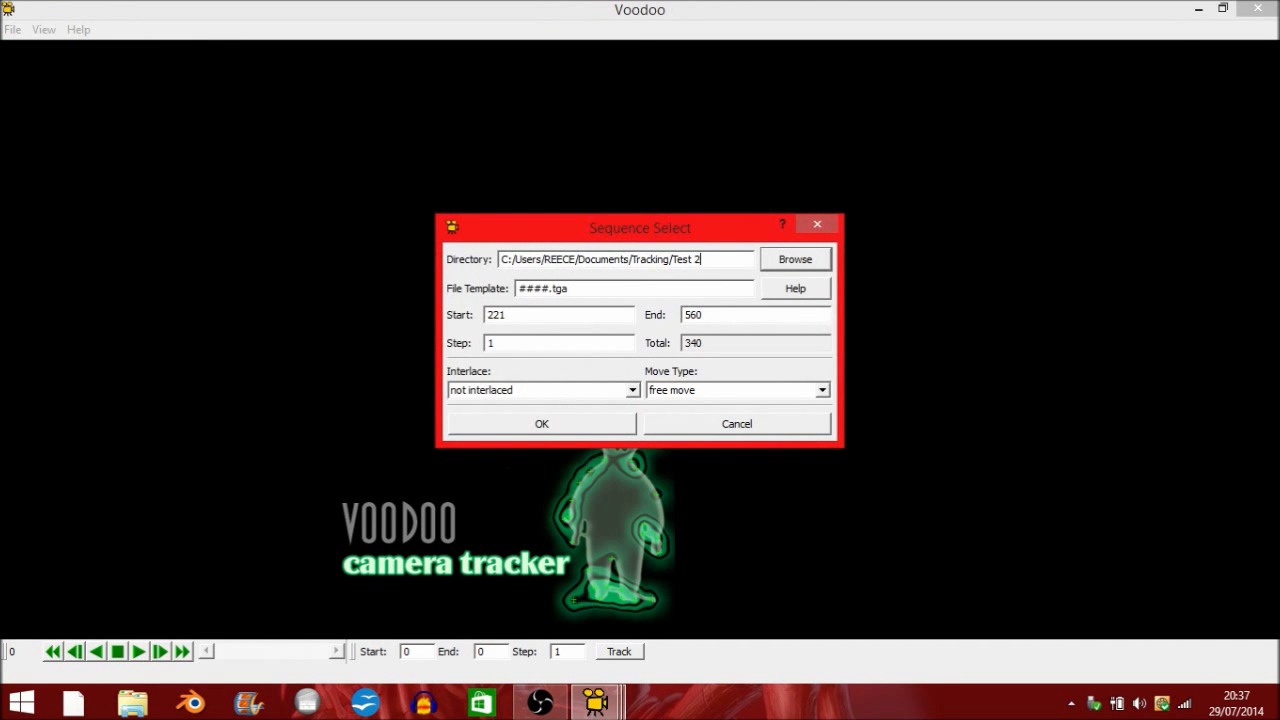
click(795, 259)
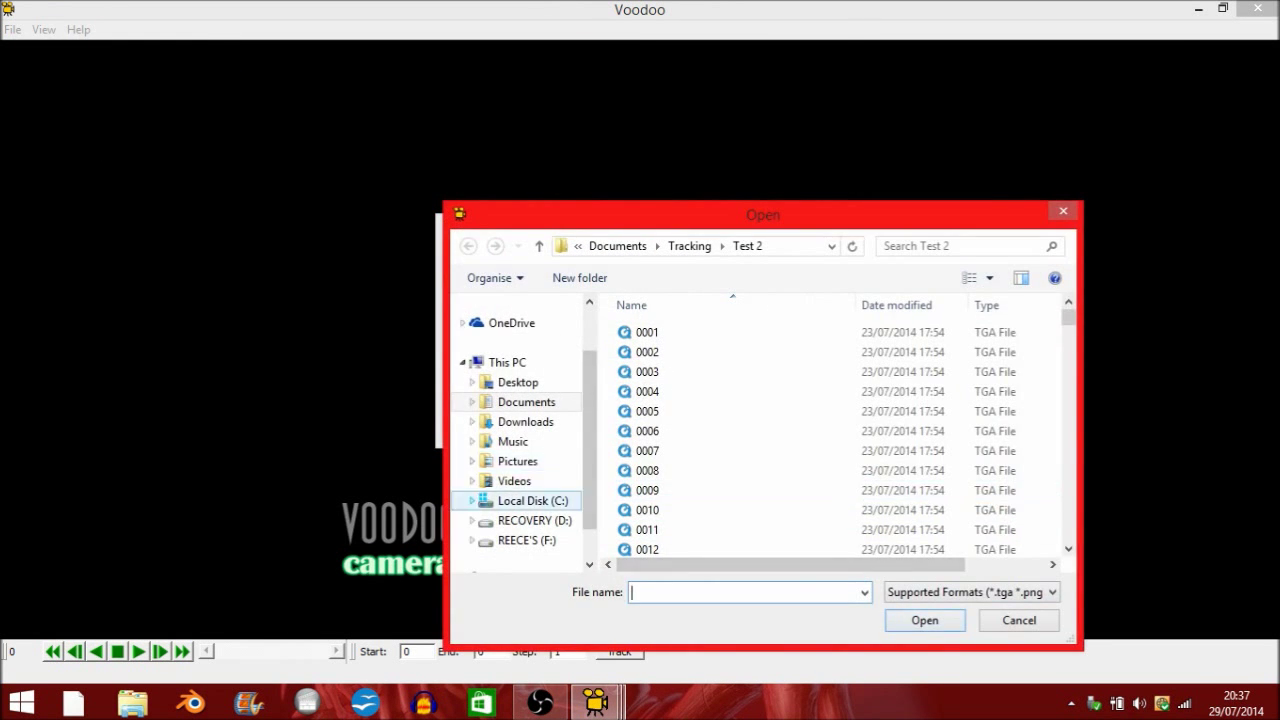
click(527, 540)
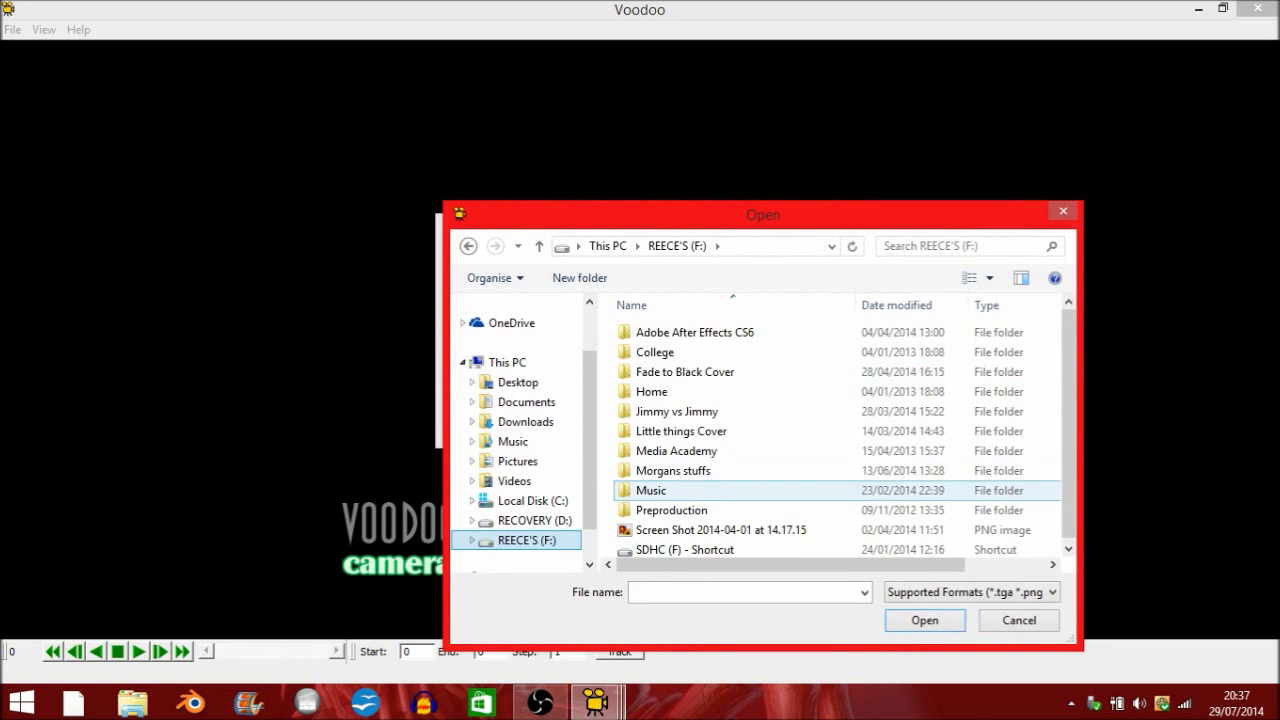
double_click(655, 352)
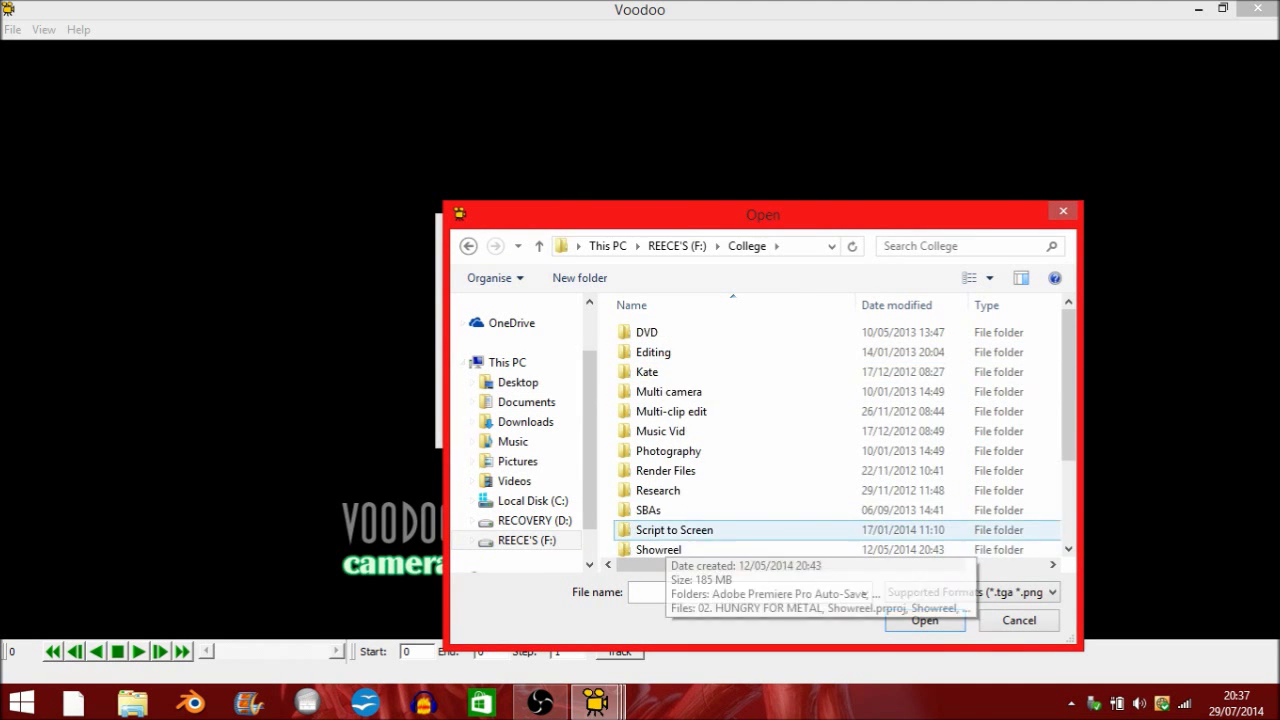
scroll(660, 530, down, 2)
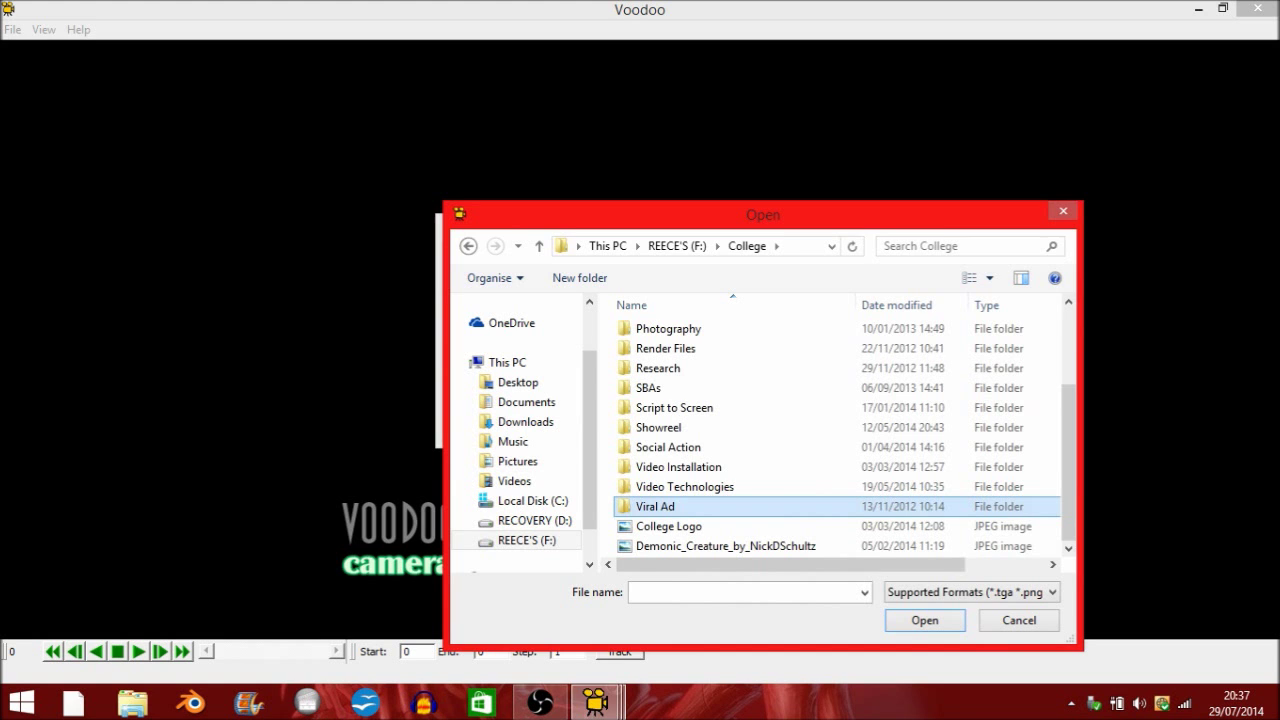
double_click(655, 506)
double_click(660, 509)
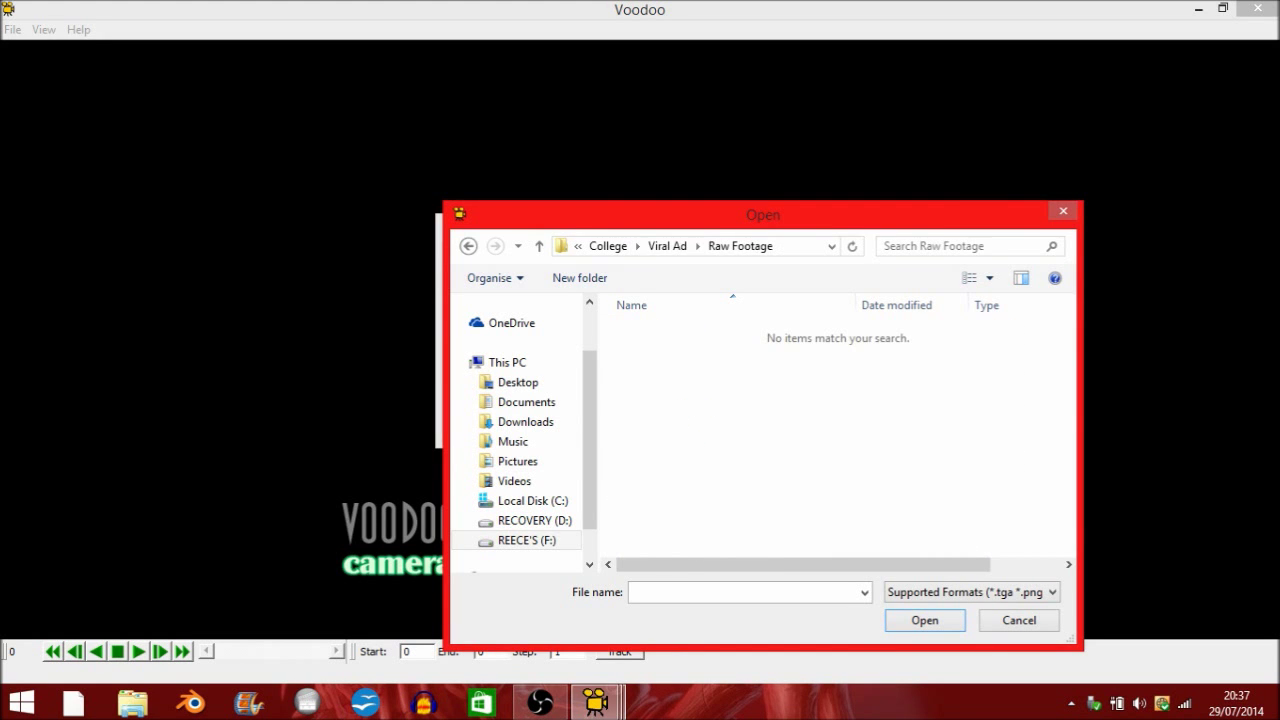
click(747, 246)
scroll(660, 540, down, 1)
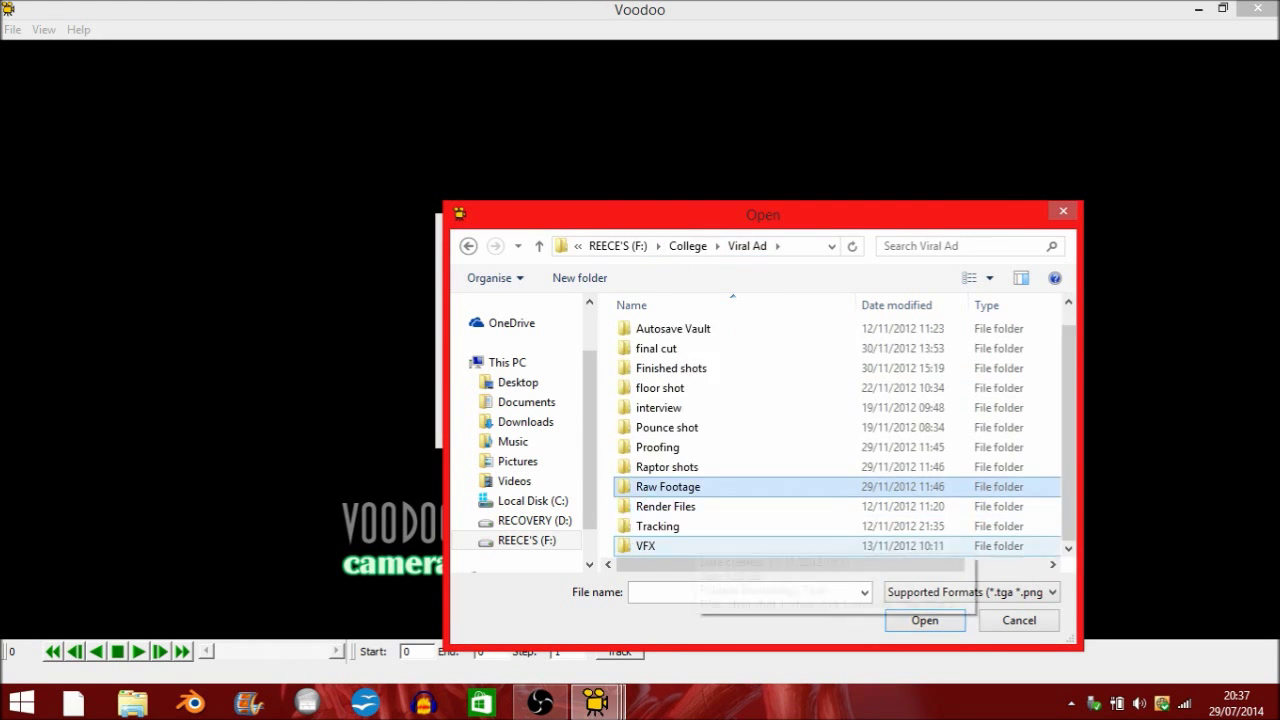
Load the TGA files in VFX\Tests\Raptor Test\Tracking Files as the sequence source.
double_click(655, 543)
double_click(652, 352)
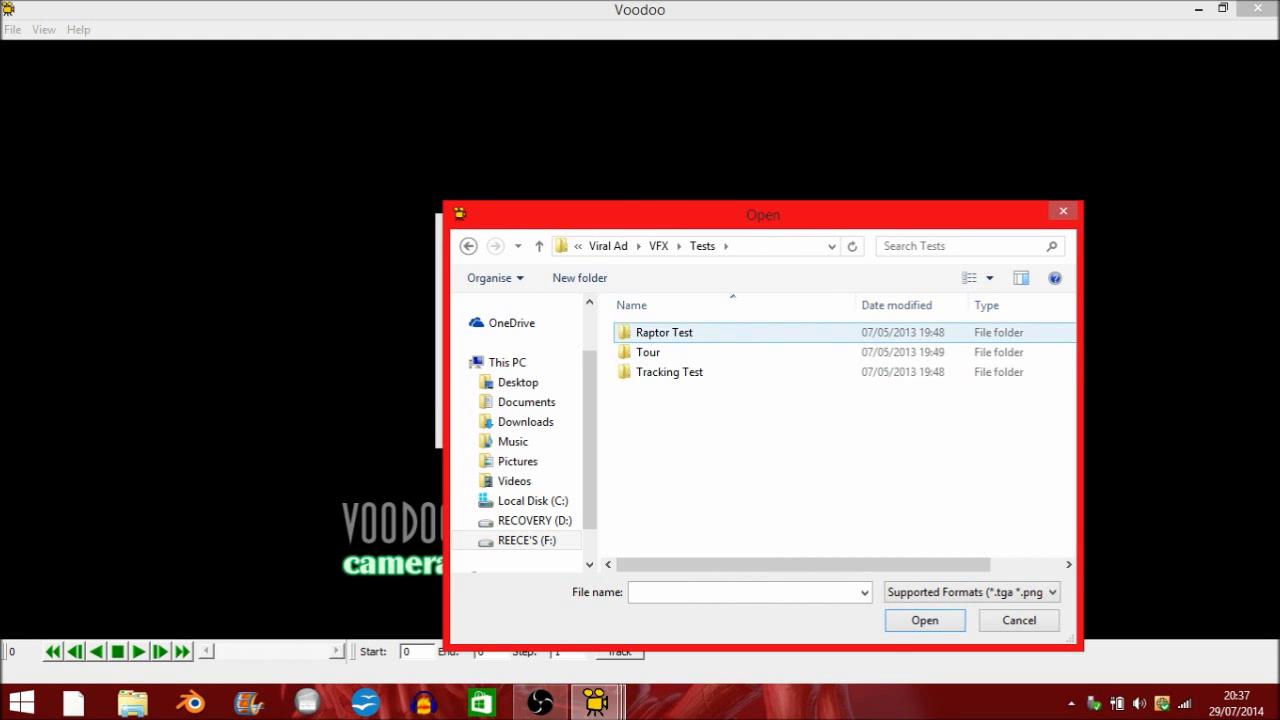
double_click(657, 334)
double_click(657, 334)
click(657, 333)
click(925, 620)
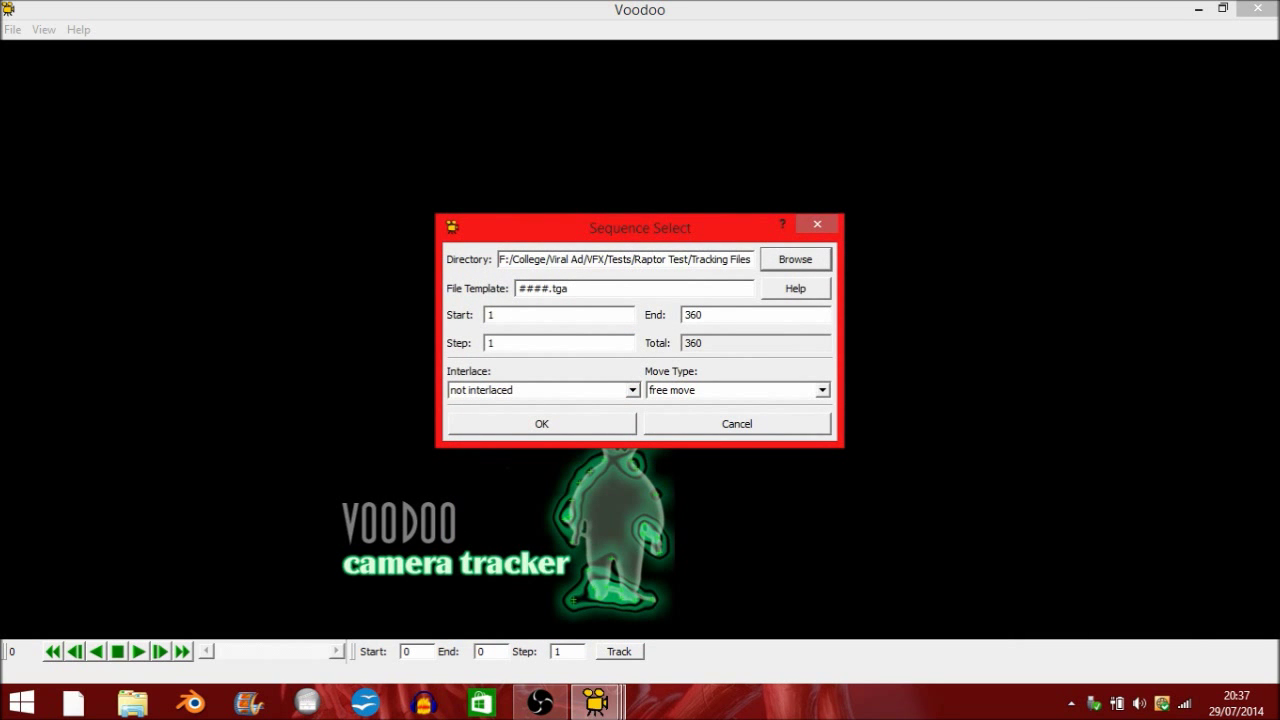
Review the interlace options for the sequence and choose not interlaced.
click(632, 390)
click(540, 406)
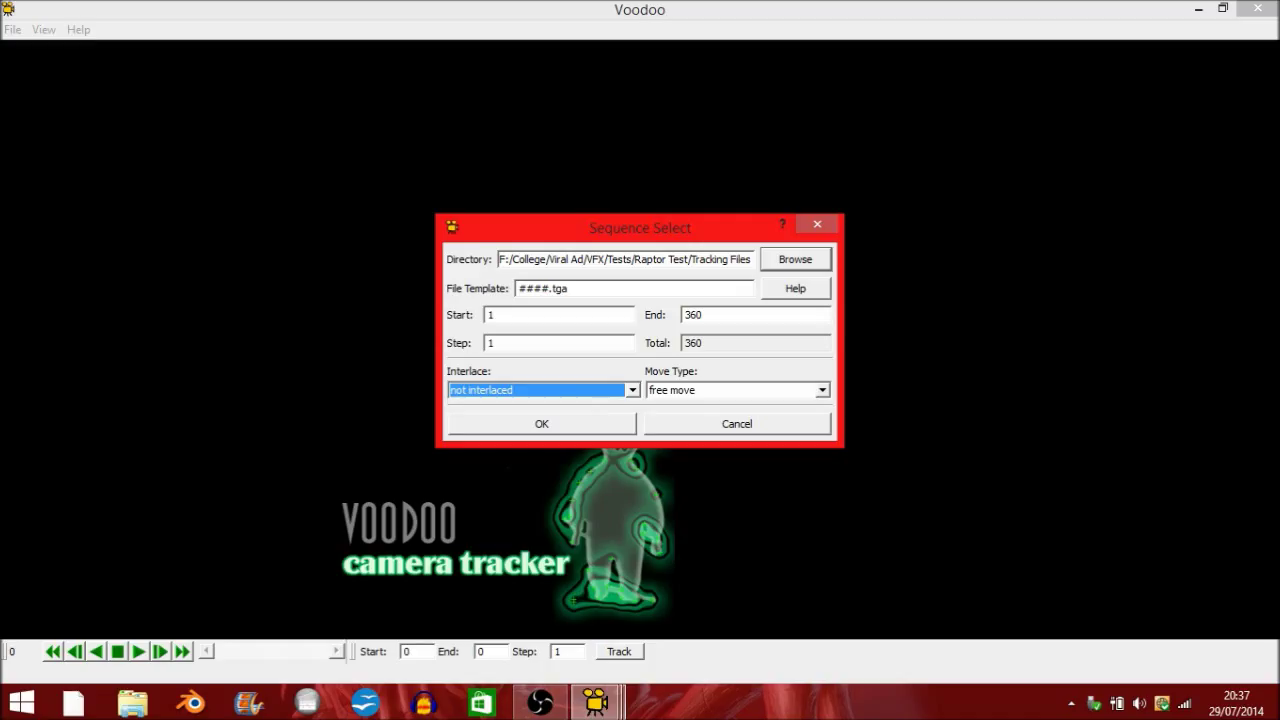
key(alt+Down)
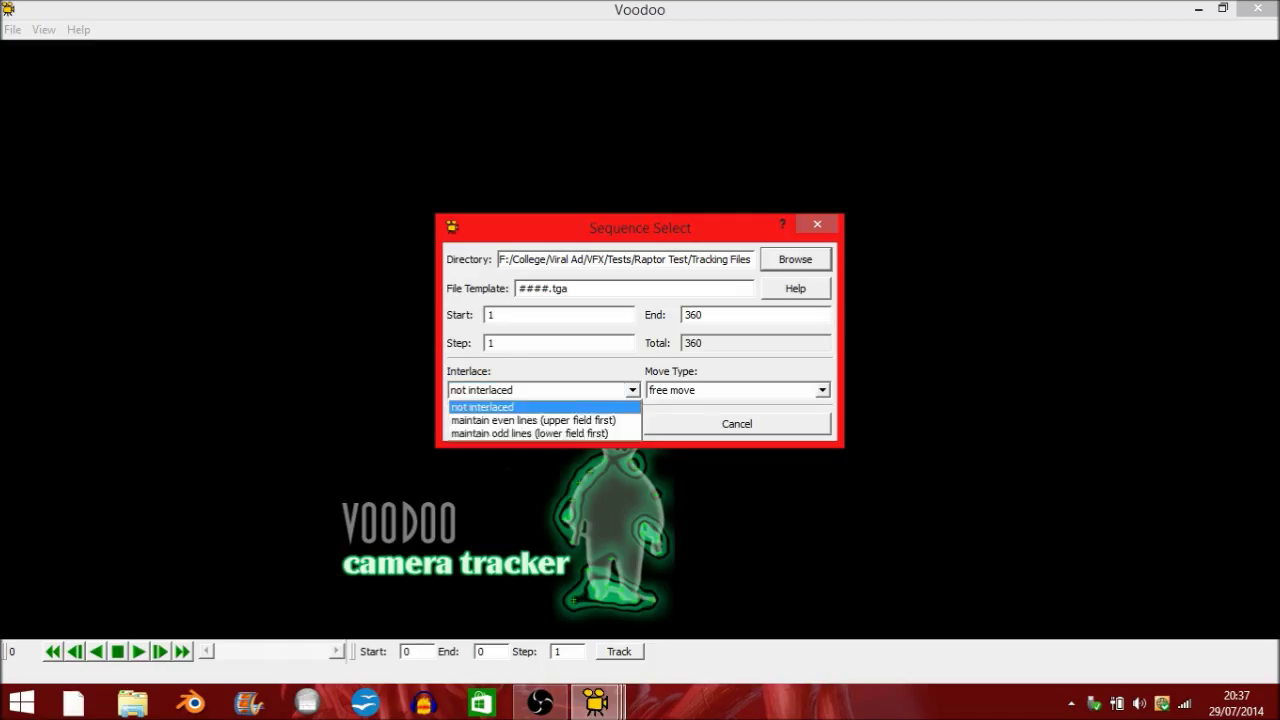
key(Down)
key(Down)
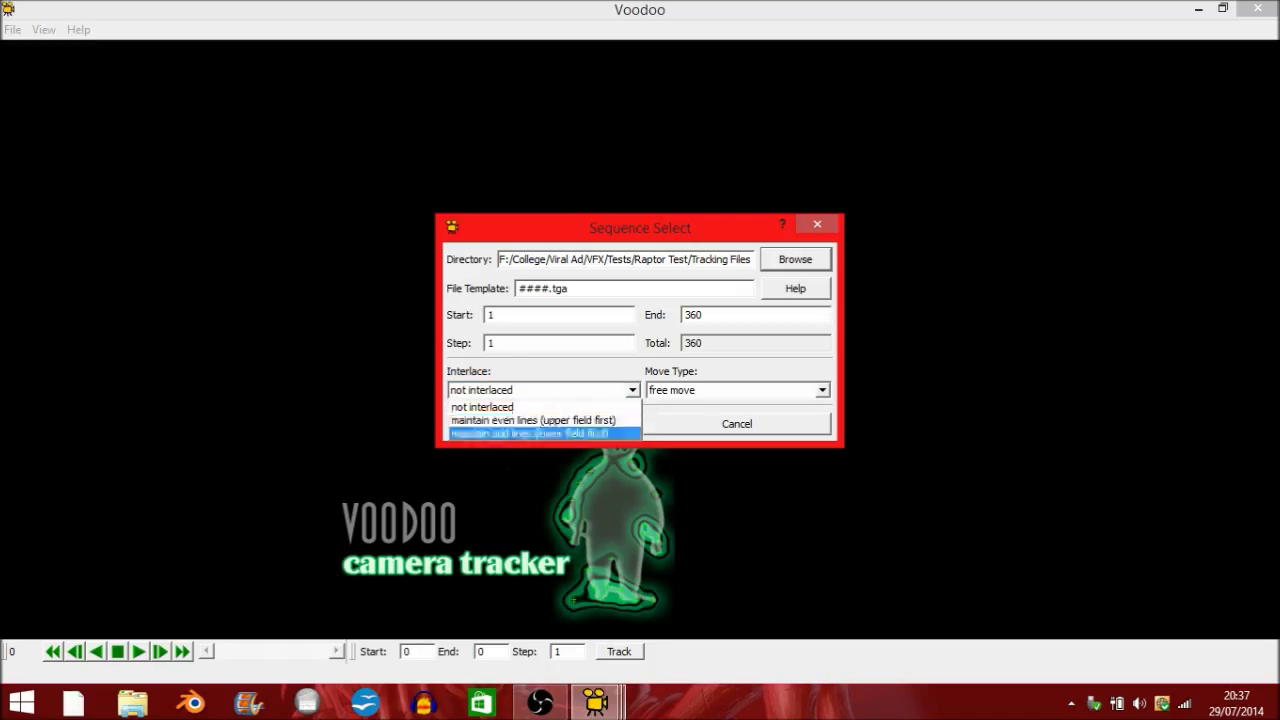
key(Up)
key(Up)
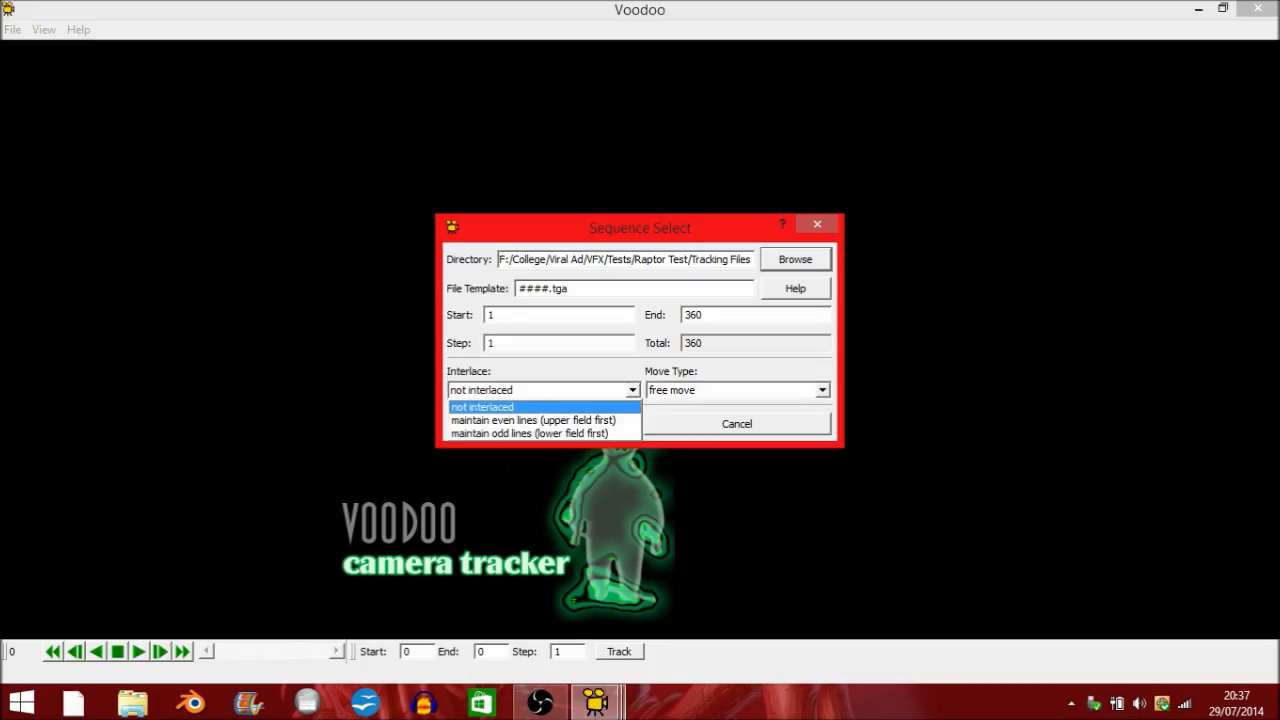
key(Return)
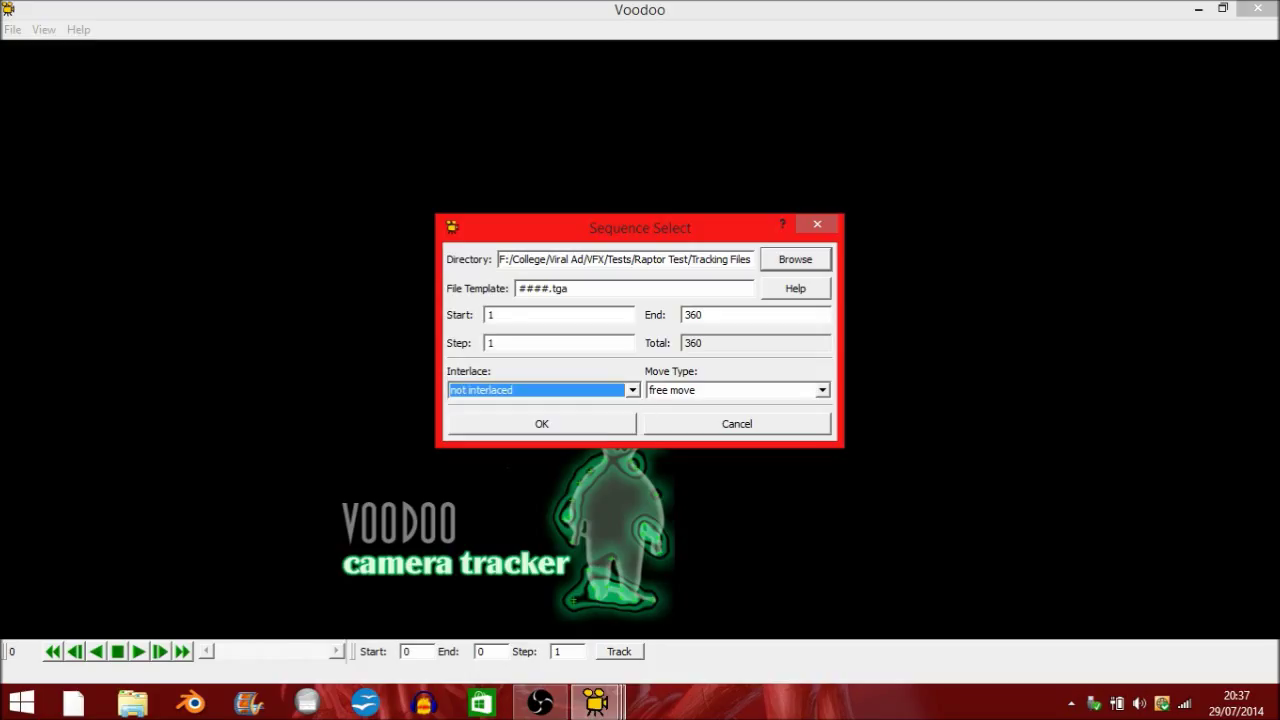
Compare the camera move types, choose free move, and accept the sequence settings to load the footage.
key(Tab)
key(alt+Down)
key(Up)
key(Down)
key(Up)
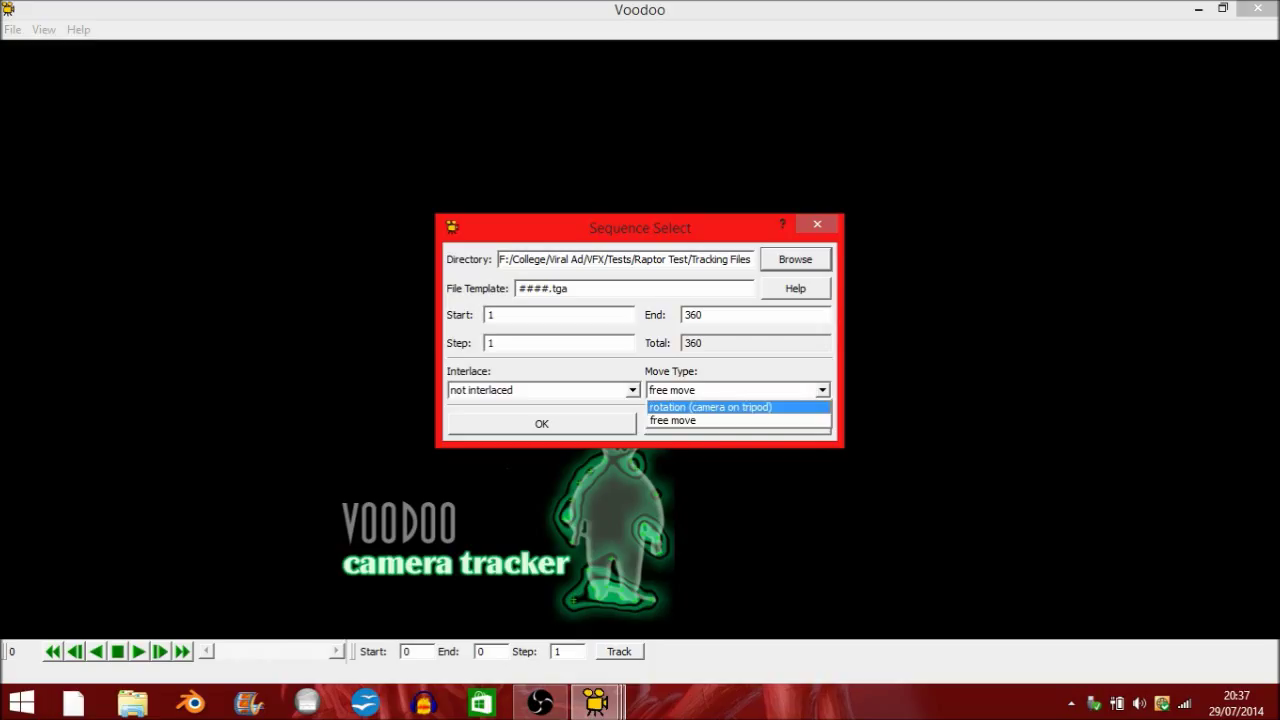
key(Down)
key(Up)
key(Down)
key(Return)
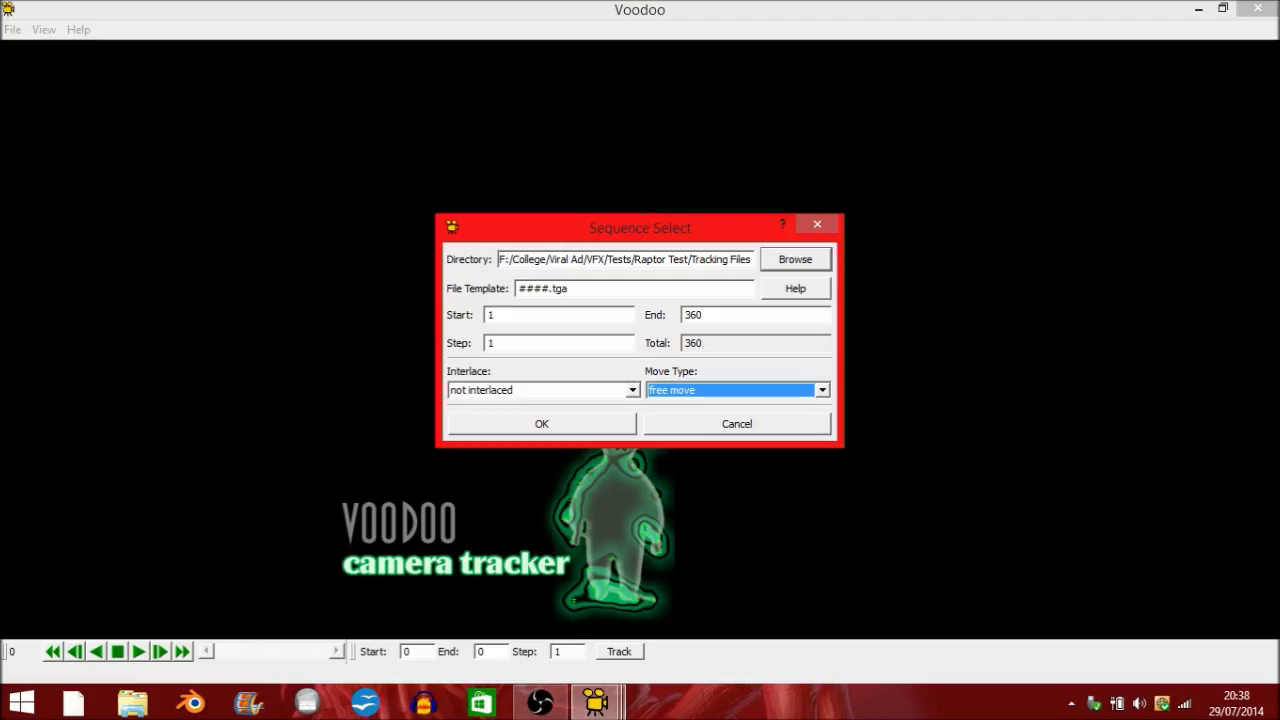
key(Return)
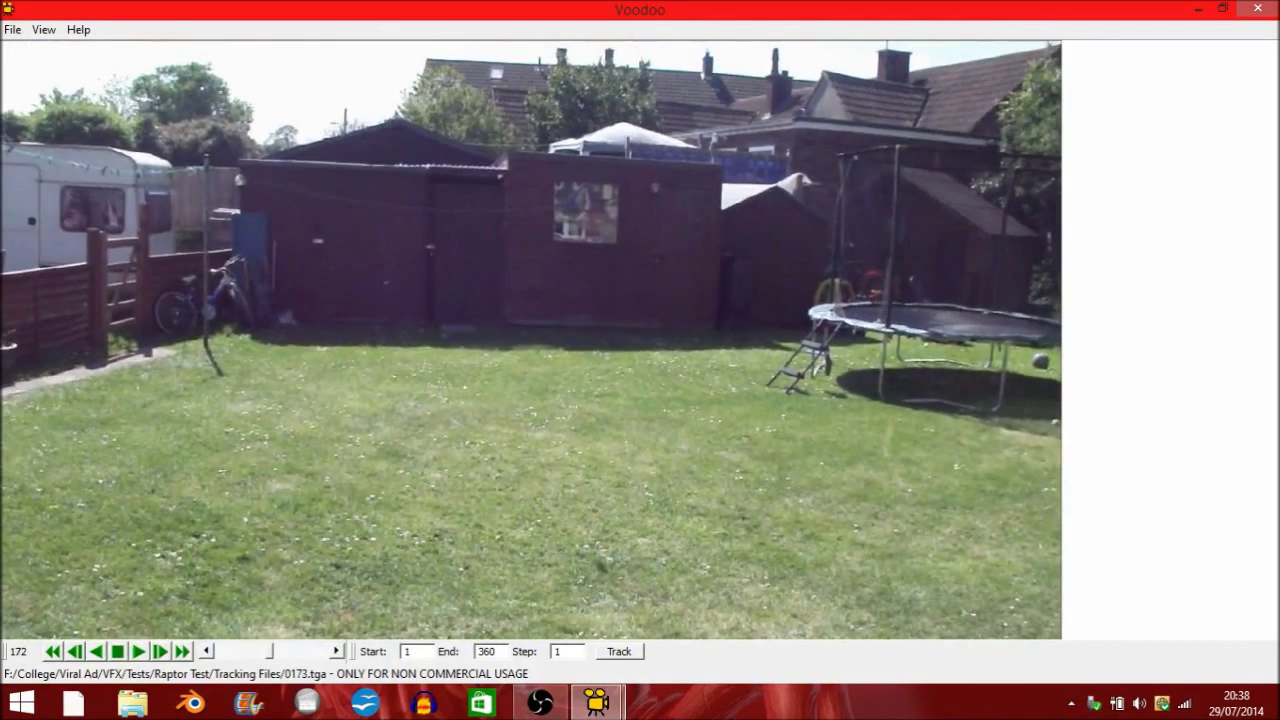
Return to the first frame, set the initial camera type to HDV 720p 16:9, and start tracking frames 1 to 360.
drag(269, 651, 218, 651)
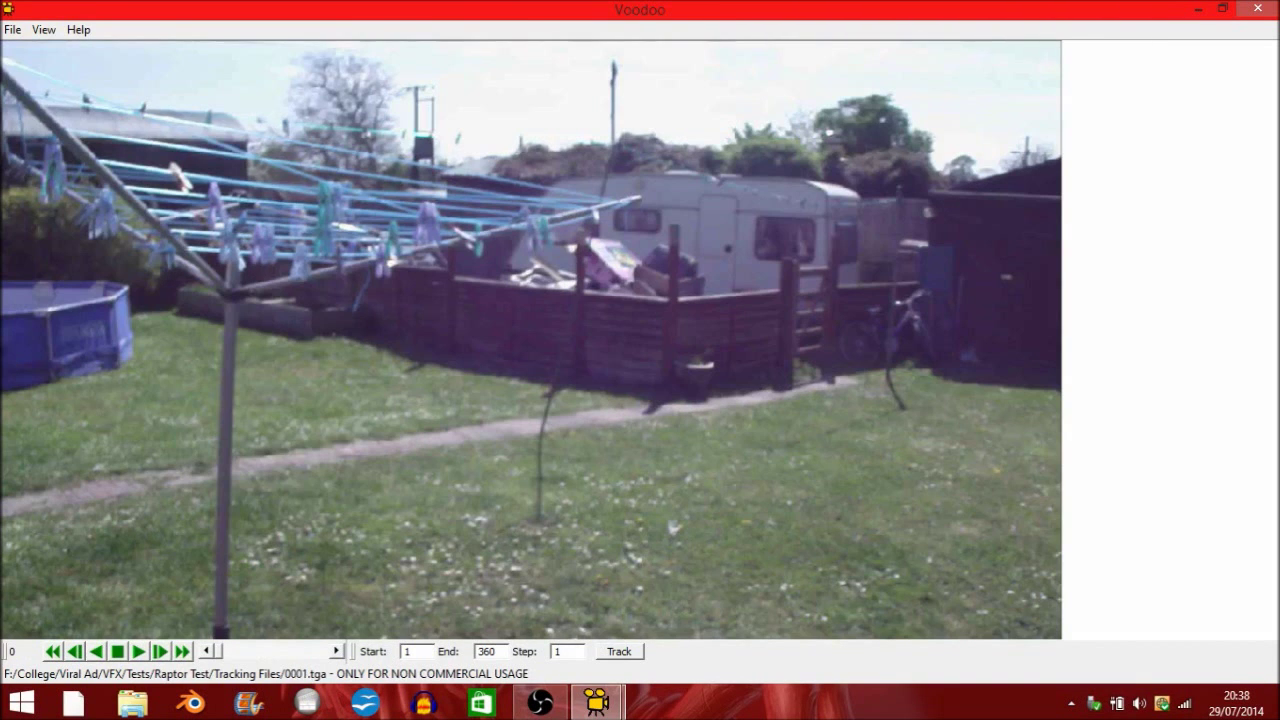
click(13, 29)
mouse_move(30, 52)
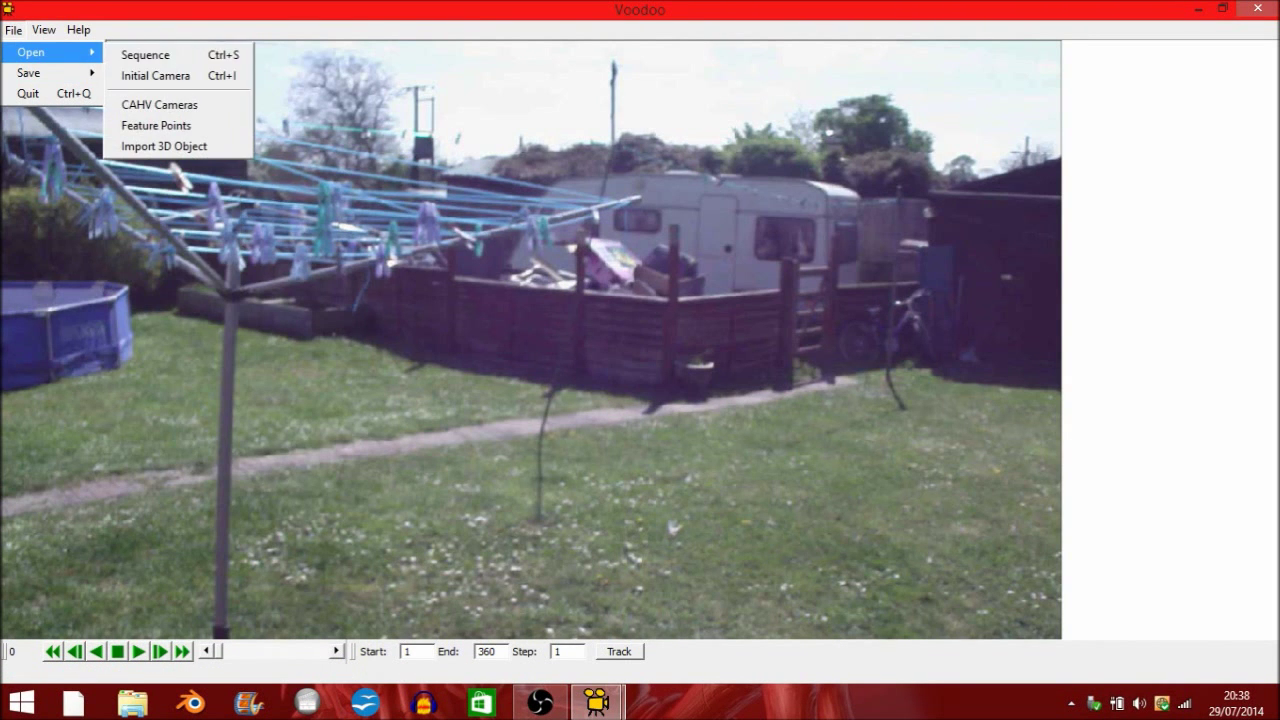
click(155, 75)
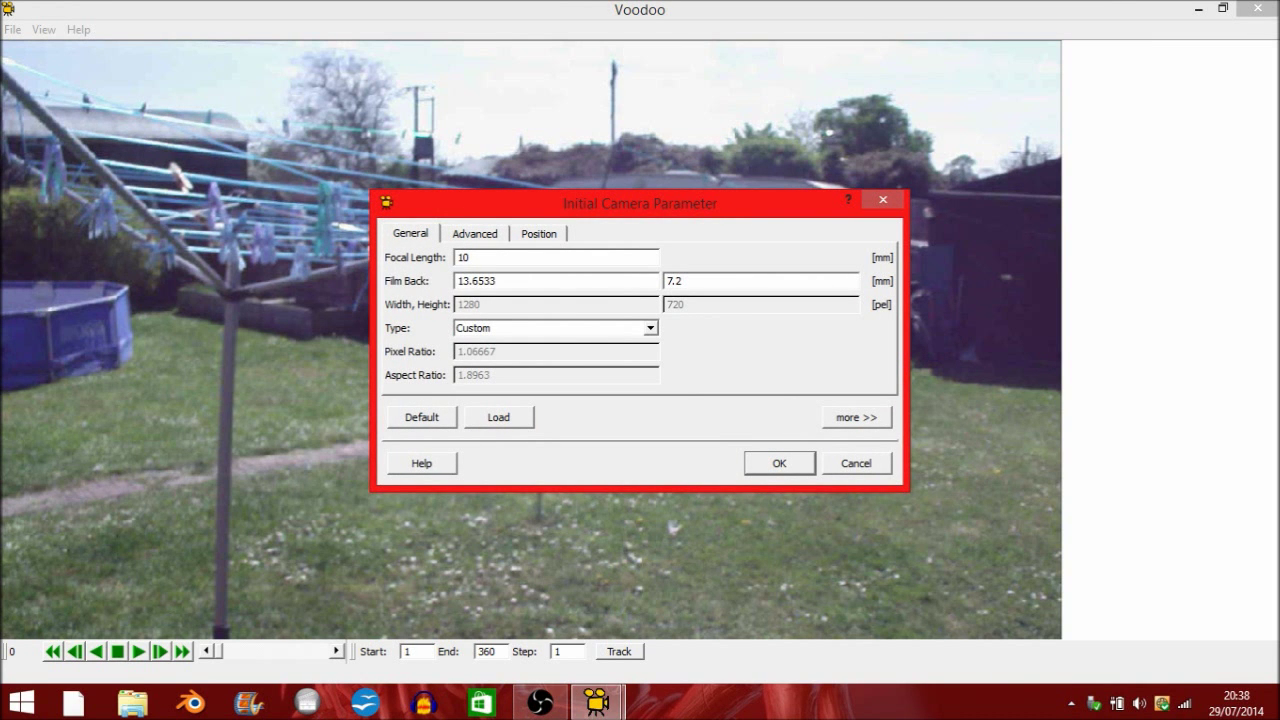
click(650, 328)
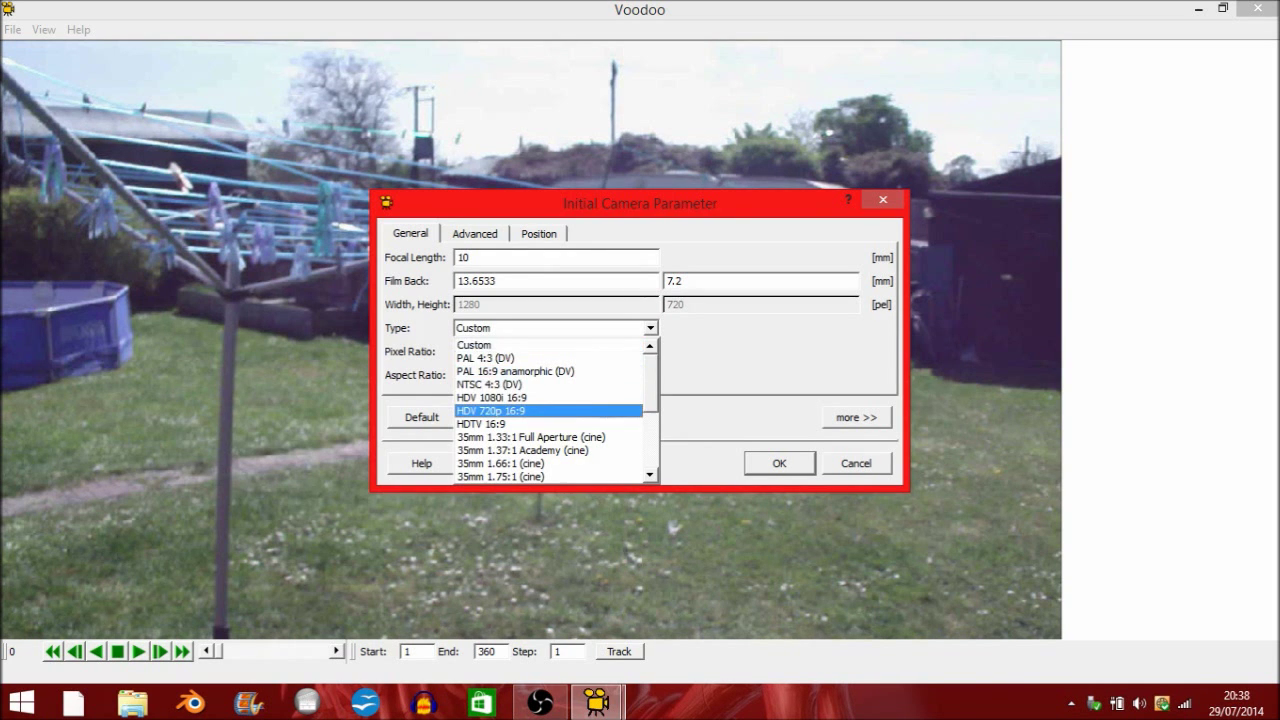
click(491, 411)
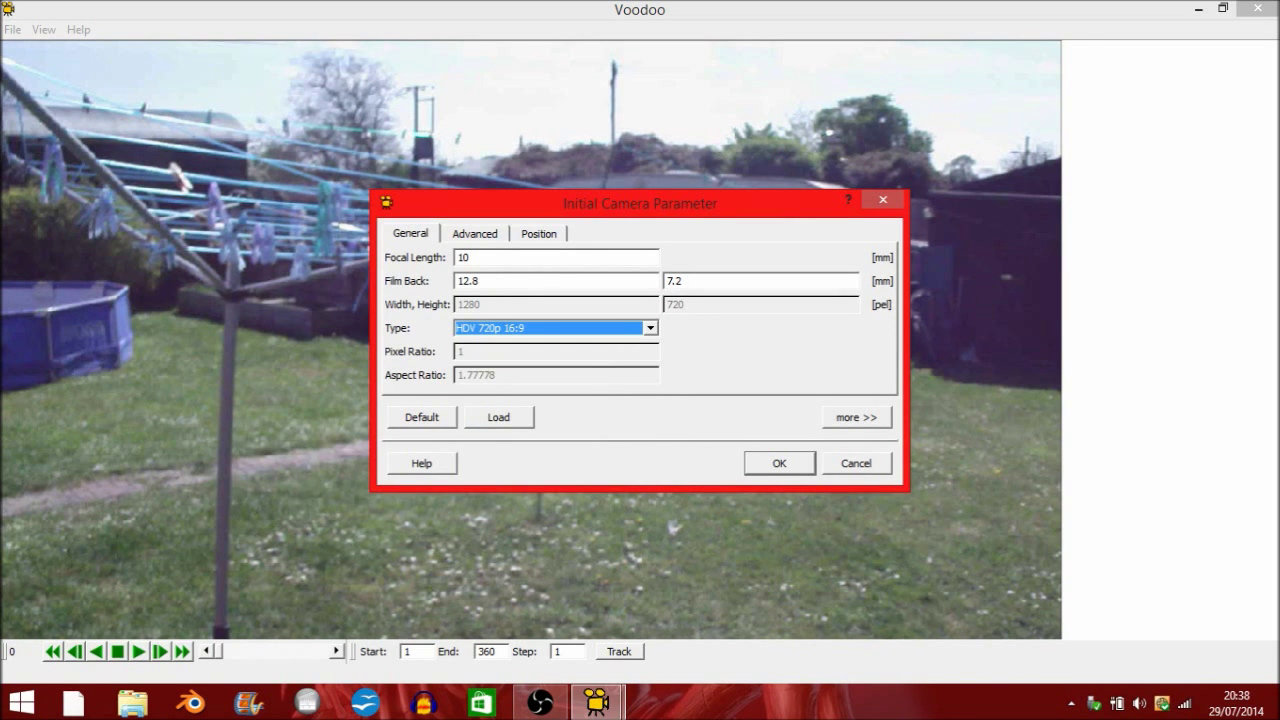
key(Return)
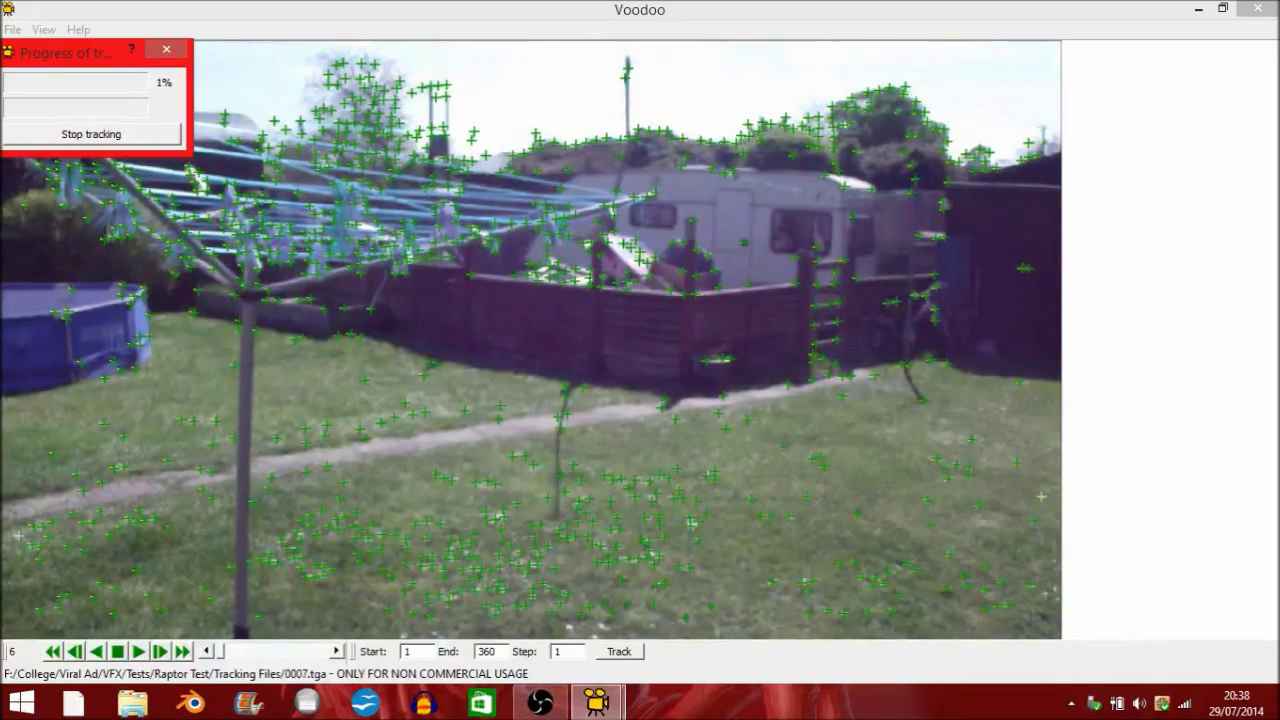
click(540, 703)
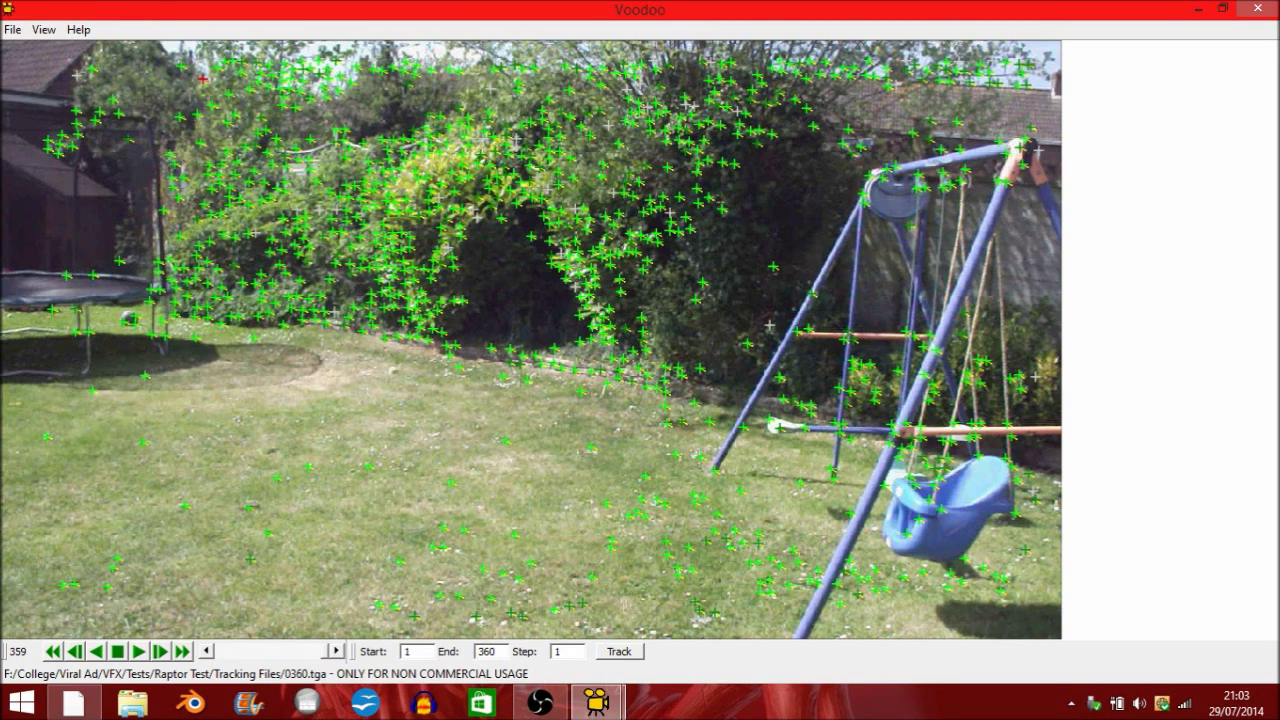
Scrub back from the last frame to about frame 213 to examine the tracked feature points.
drag(325, 651, 258, 651)
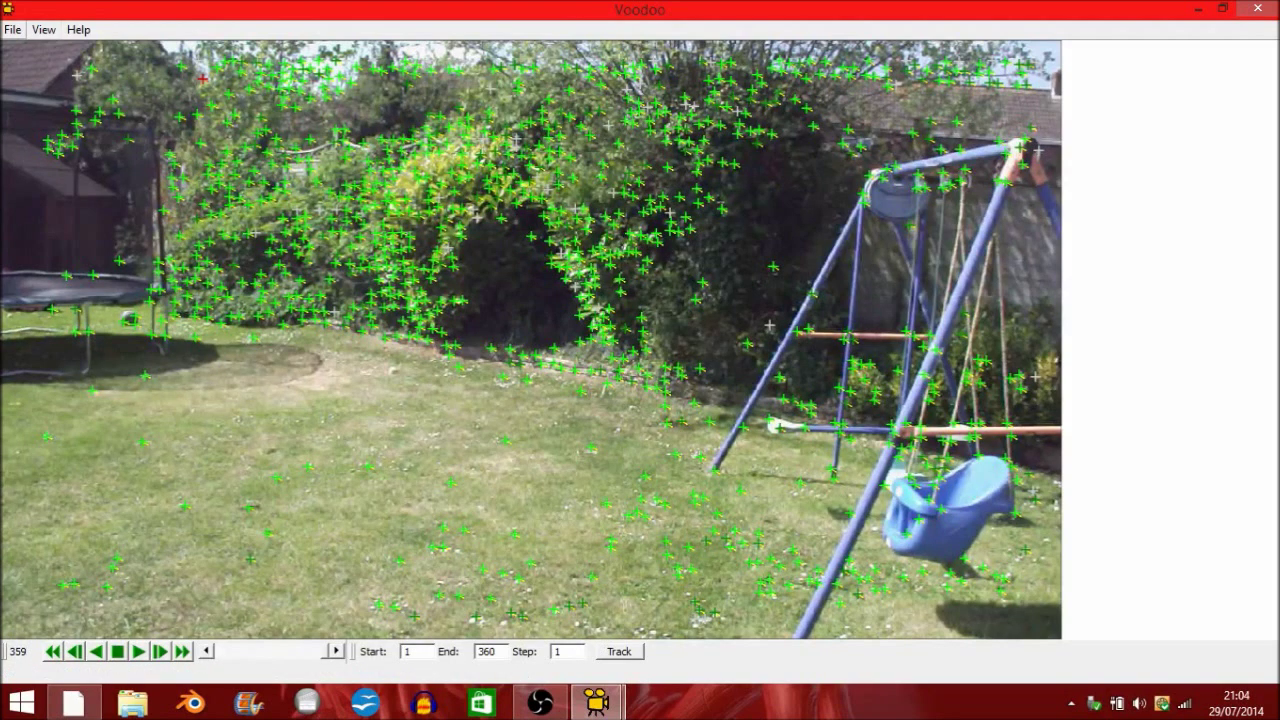
click(13, 30)
key(Right)
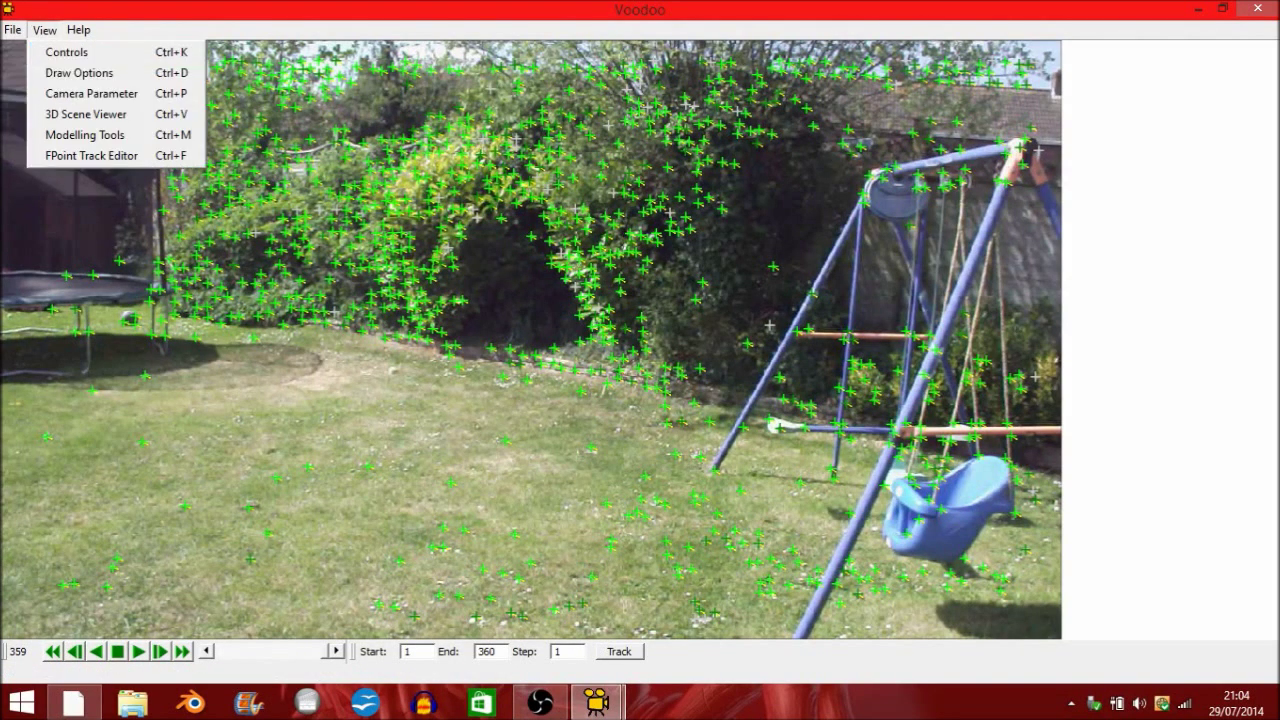
key(Escape)
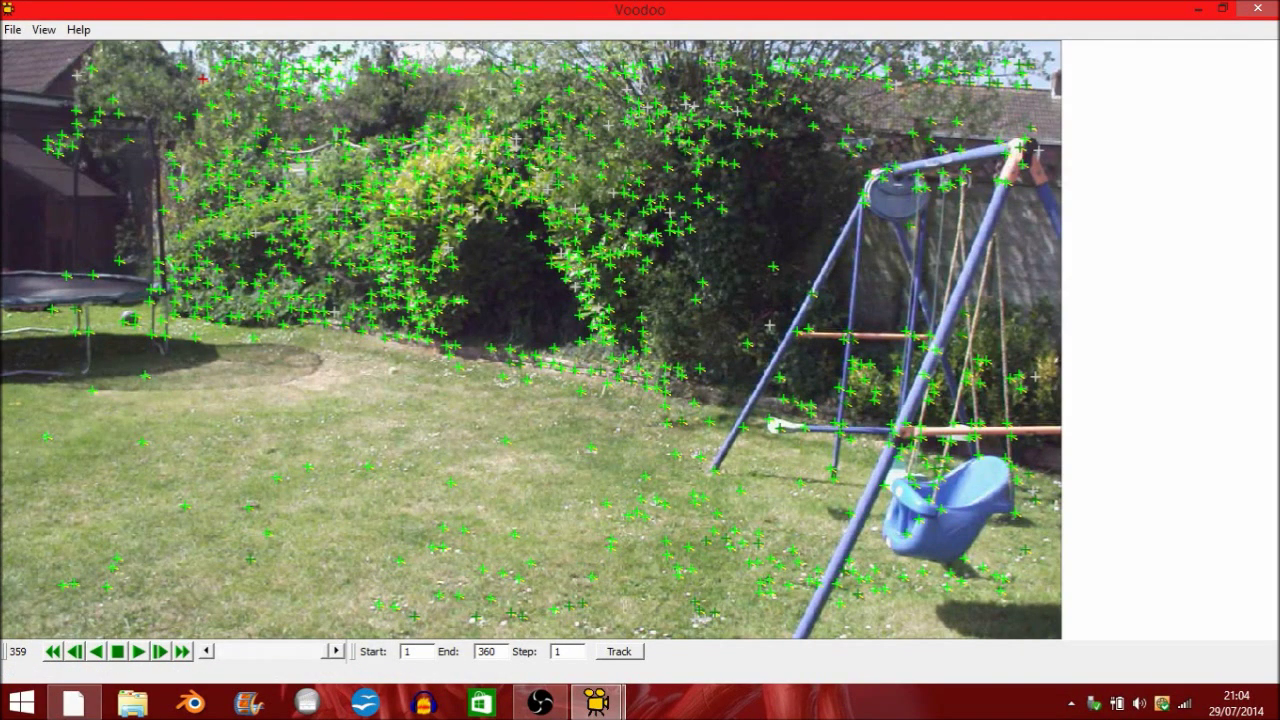
drag(324, 651, 281, 651)
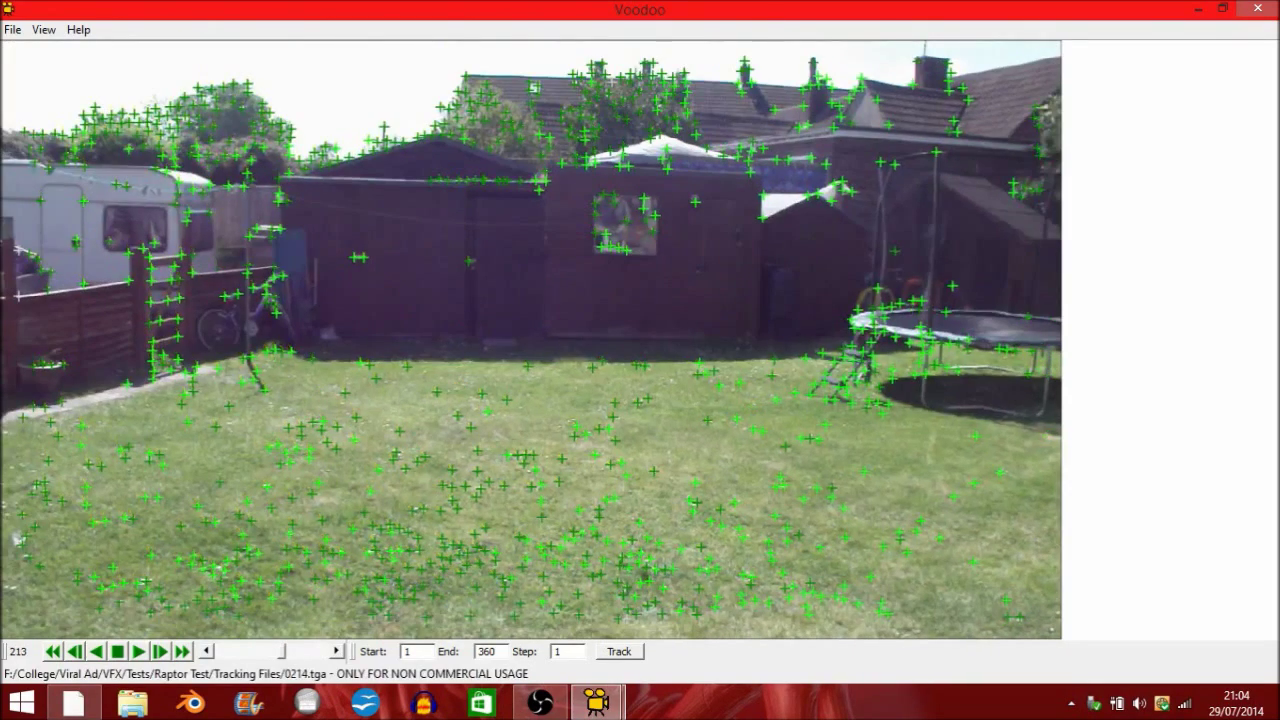
Start saving the tracking result as a Blender Python script in the Blender 2.5x and higher format.
key(alt)
key(alt)
key(alt)
key(Down)
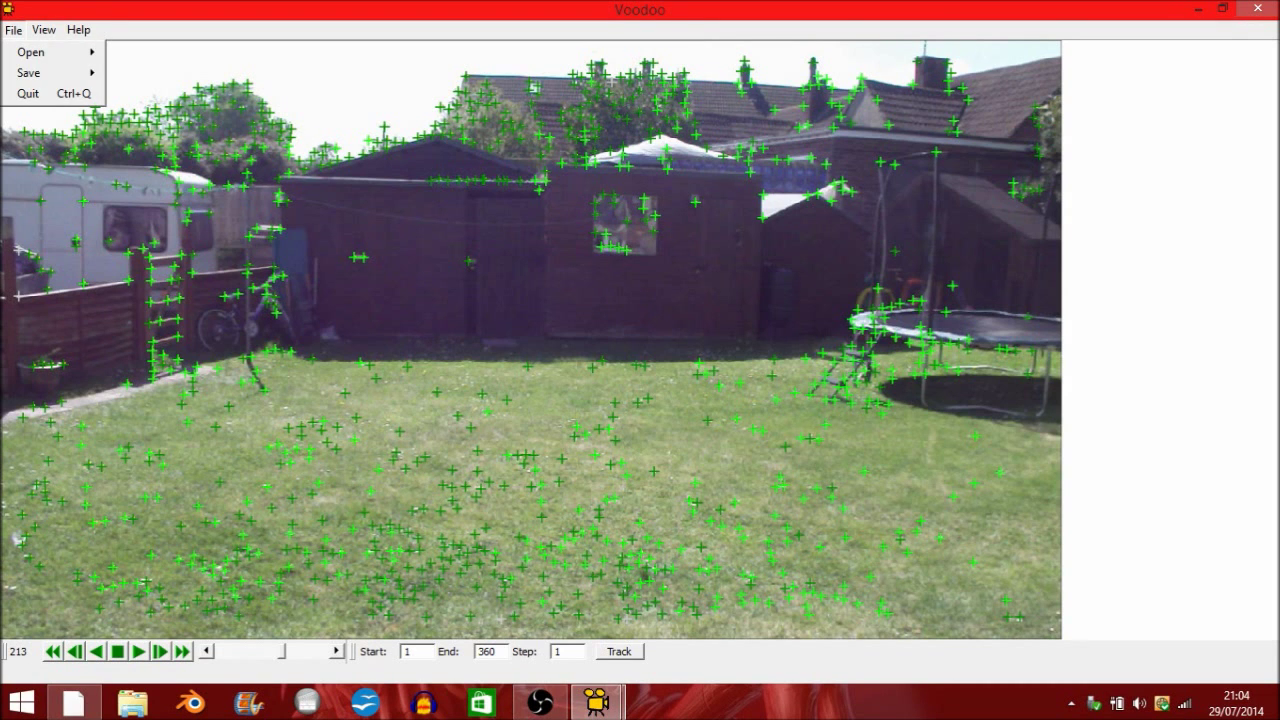
mouse_move(50, 73)
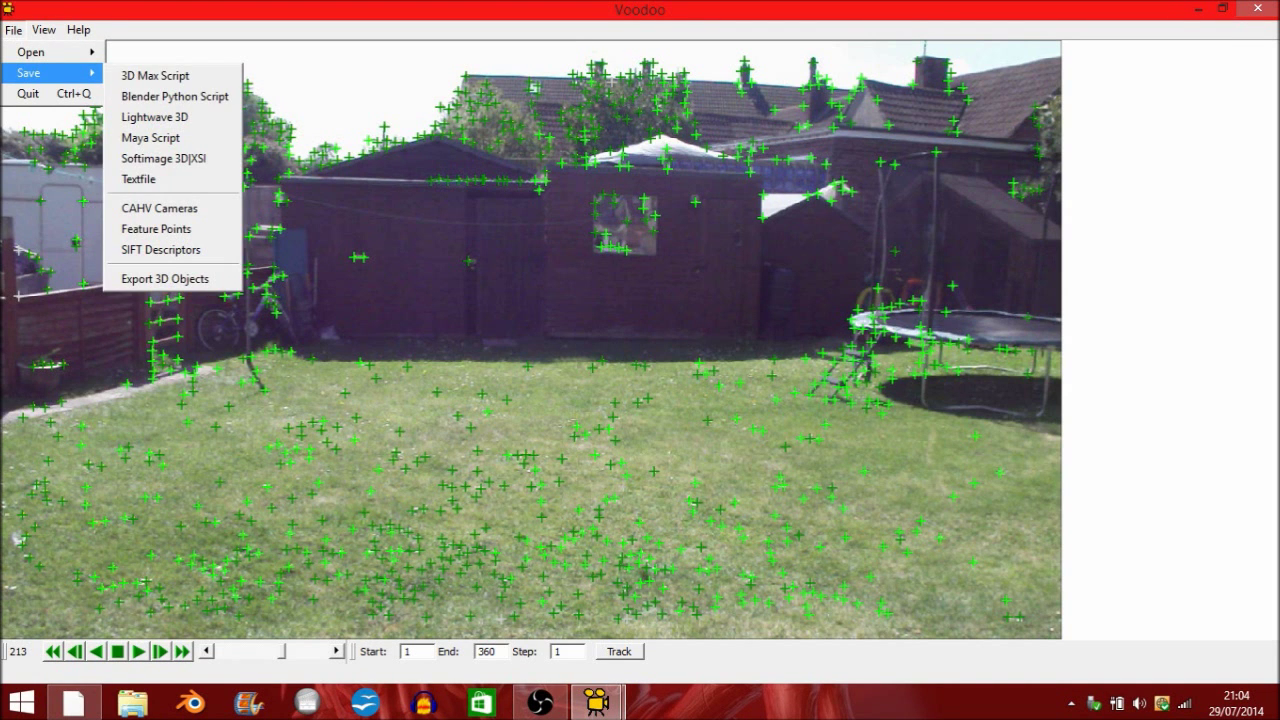
key(Down)
key(Down)
key(Return)
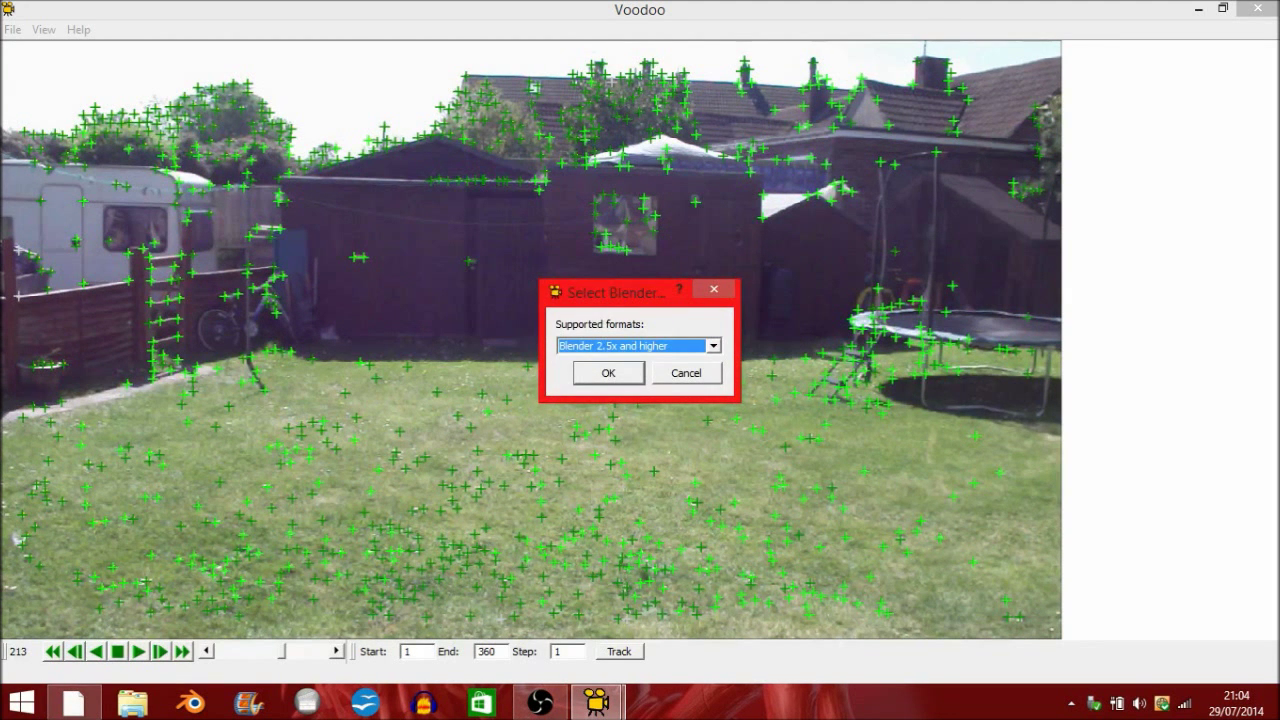
key(alt+Down)
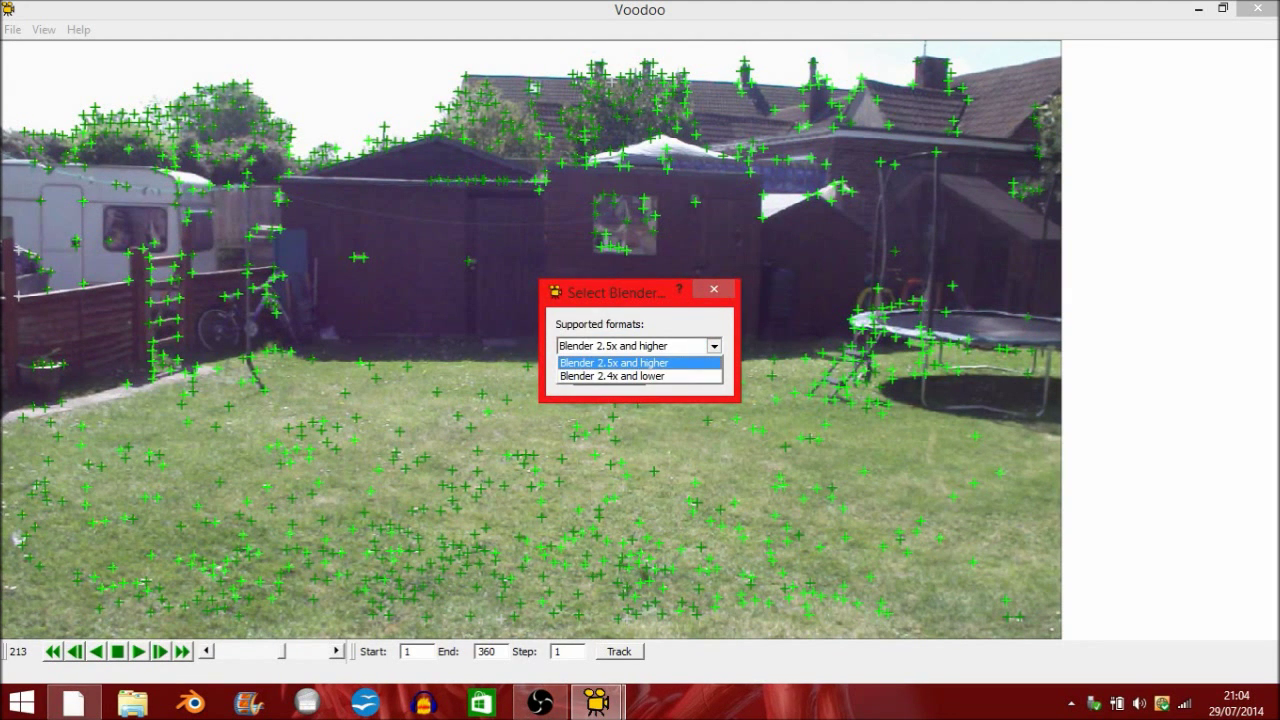
key(Return)
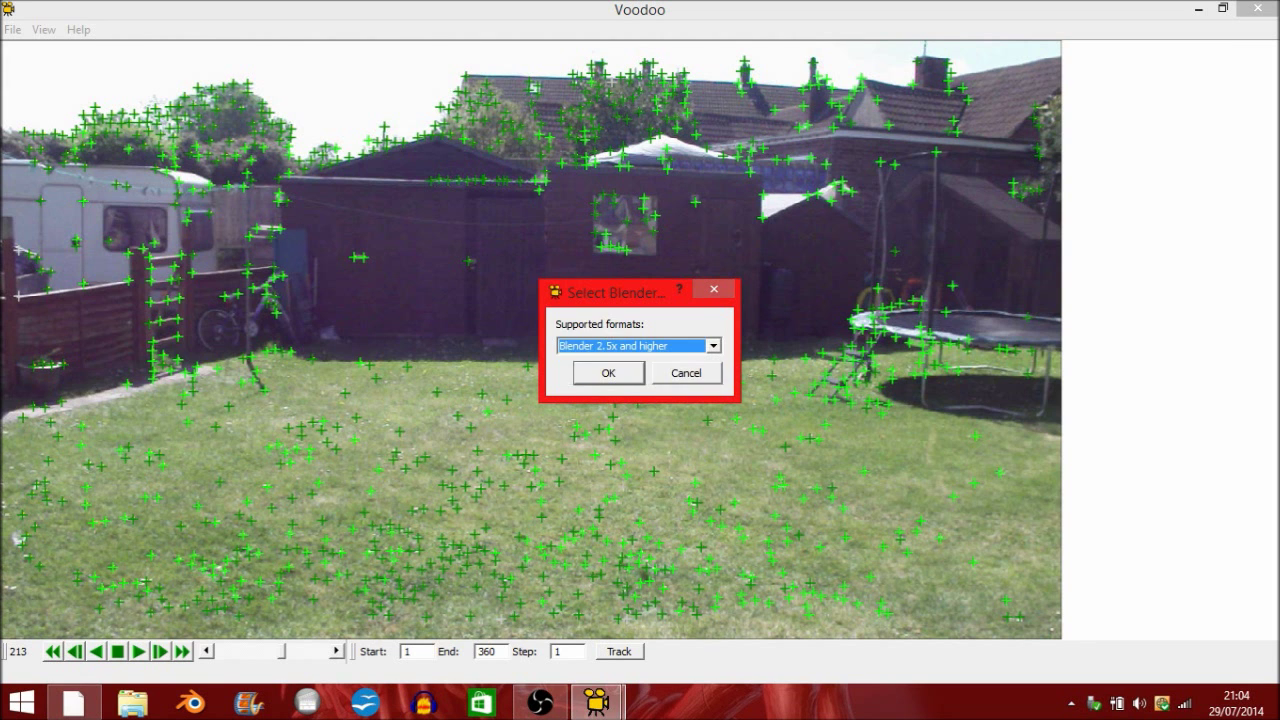
key(Return)
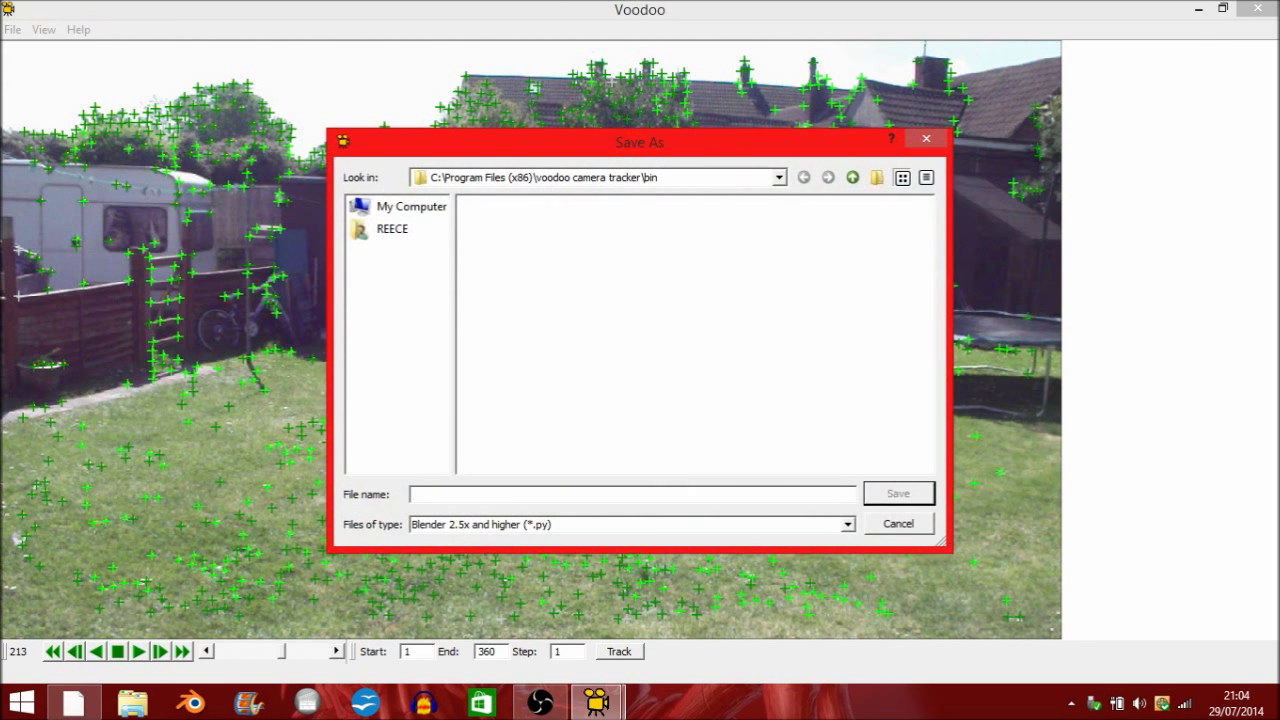
Browse to the F: drive as the save location for the Blender script.
click(392, 229)
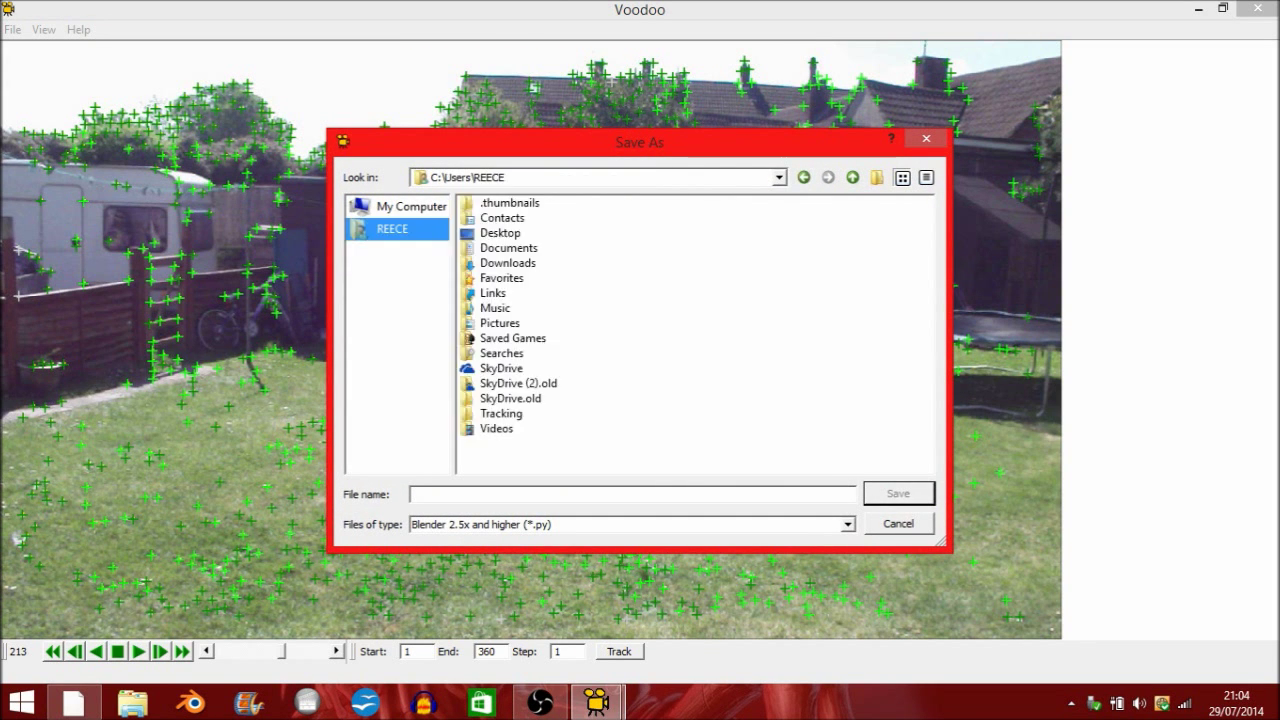
click(411, 207)
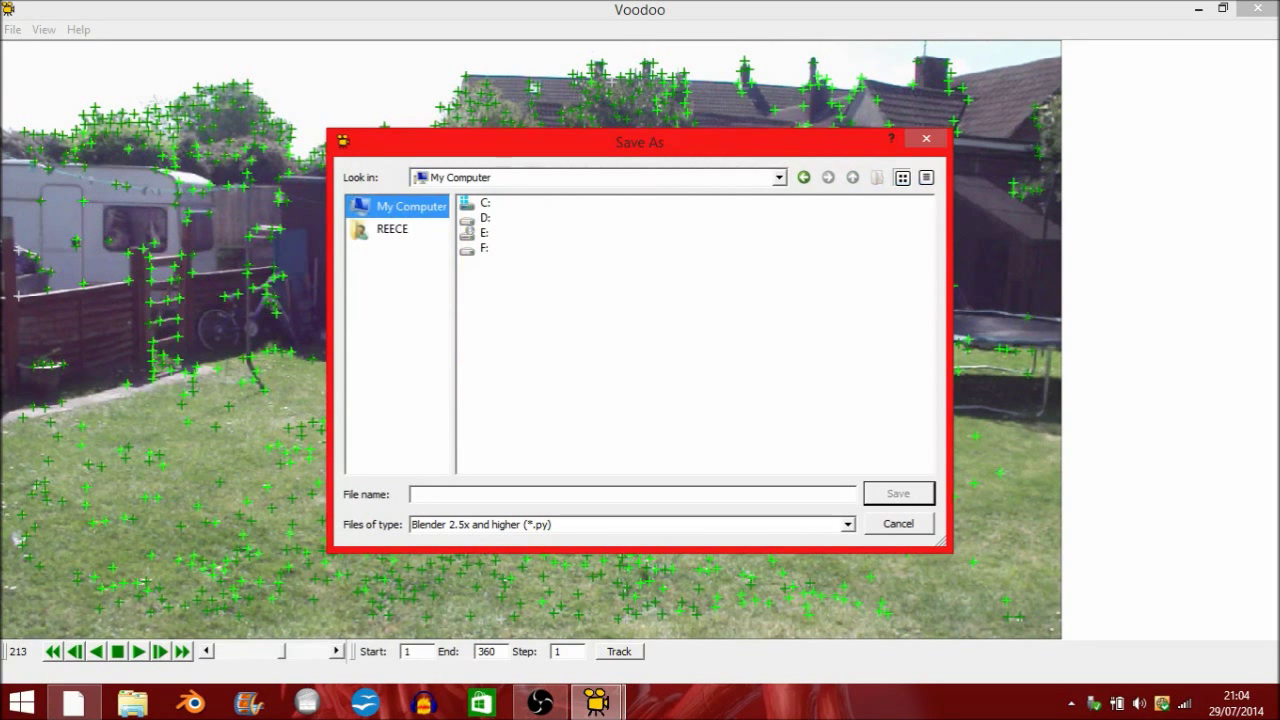
click(484, 248)
double_click(484, 248)
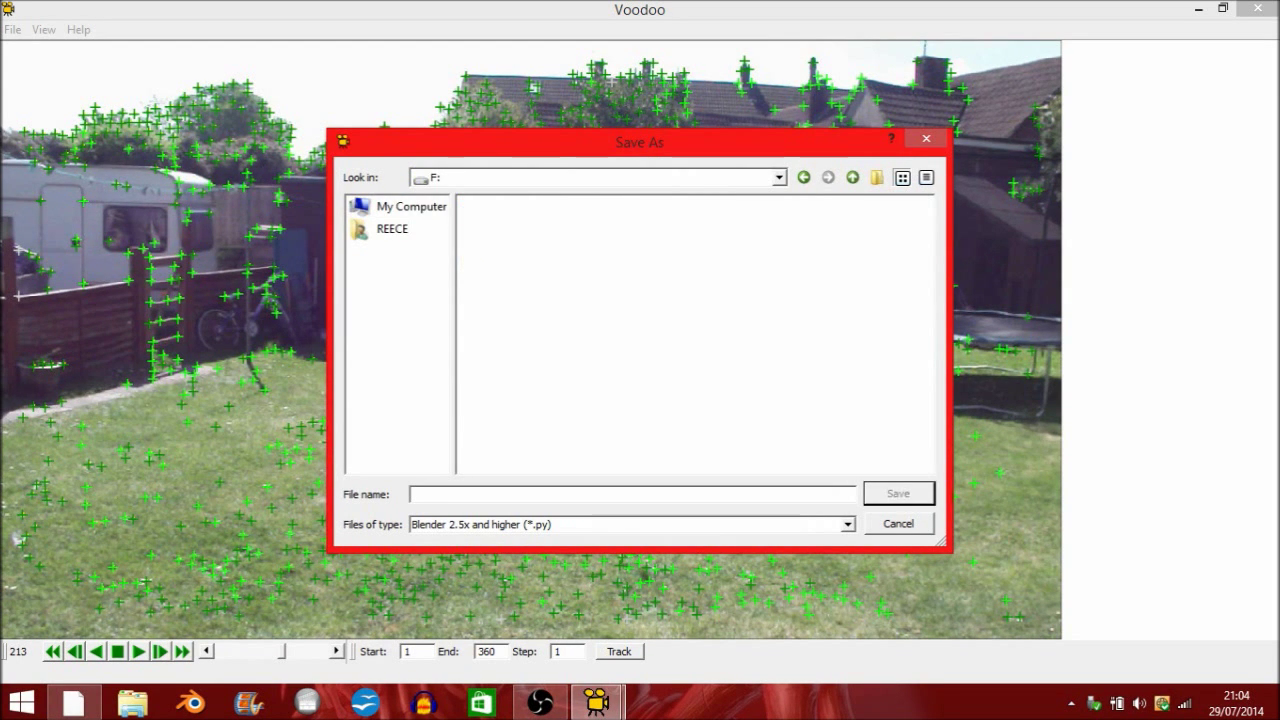
click(392, 229)
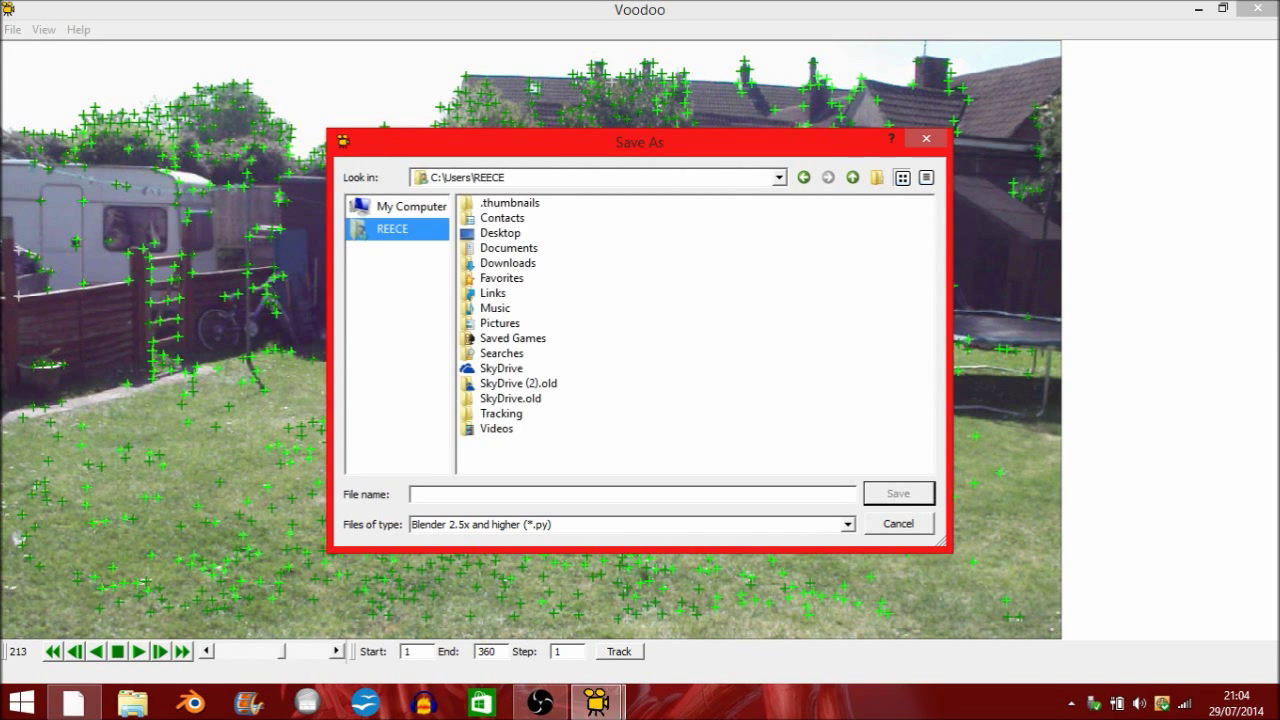
click(411, 207)
click(484, 248)
key(Return)
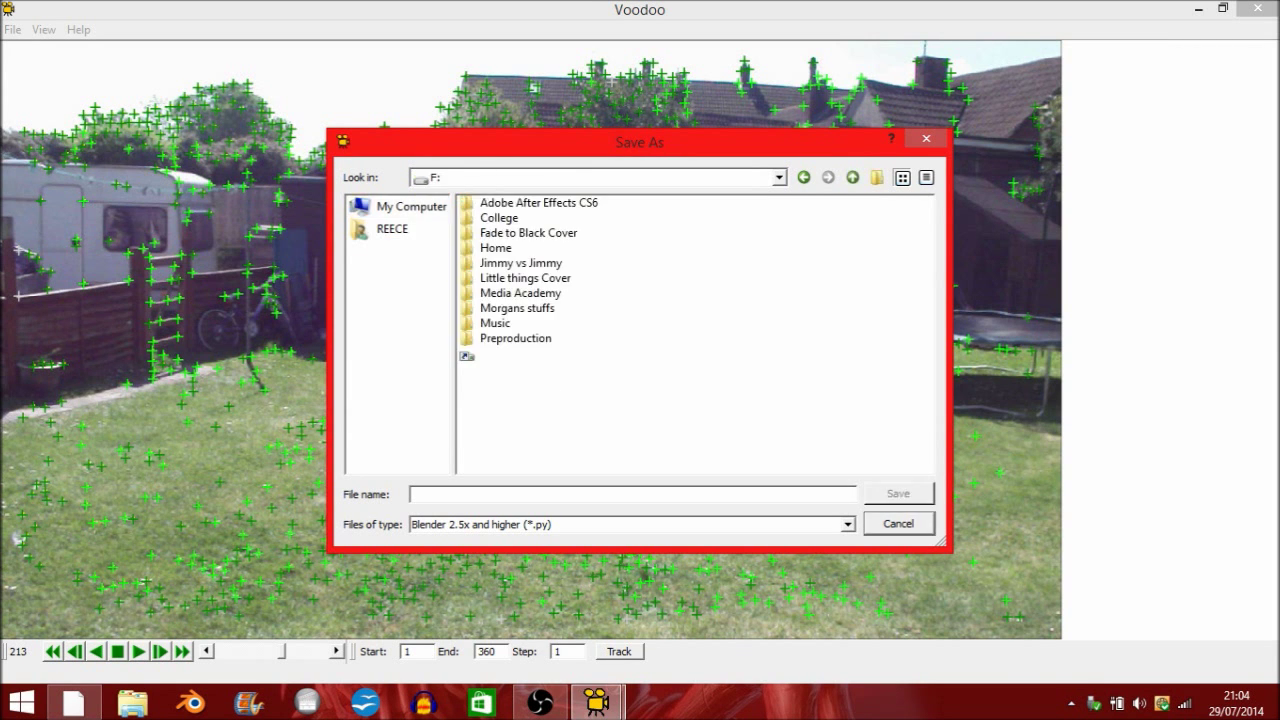
Navigate through College, Viral Ad, VFX and Tests to the Raptor Test folder for saving the script.
double_click(499, 218)
double_click(500, 428)
key(End)
key(Return)
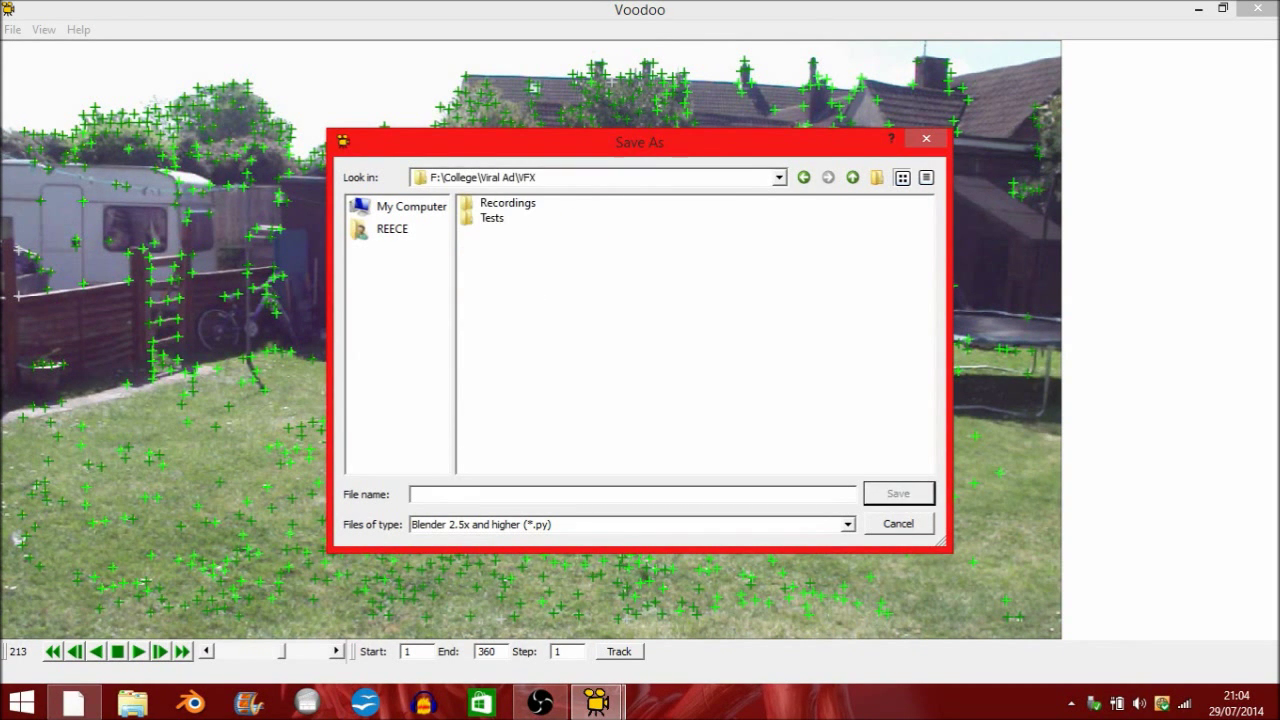
double_click(492, 218)
double_click(507, 203)
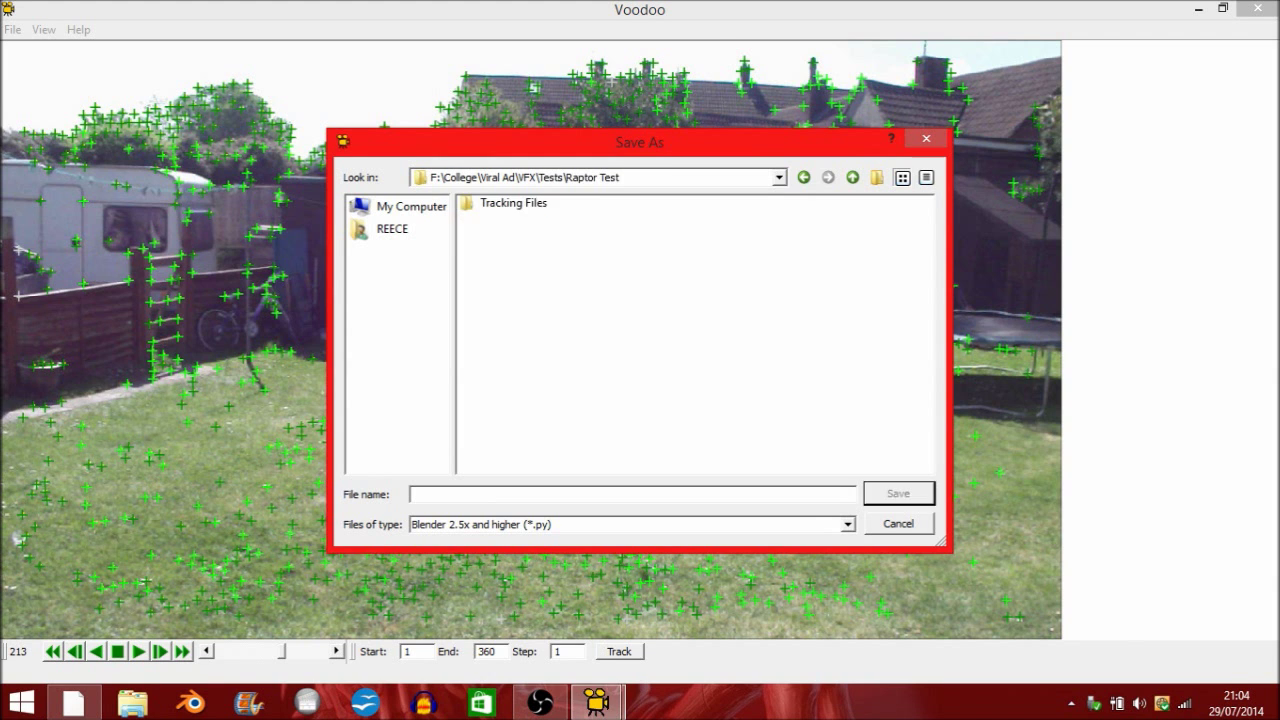
Save the script in the Tracking Files folder and close the export options with the 3D feature points limited to 1500.
key(End)
key(Return)
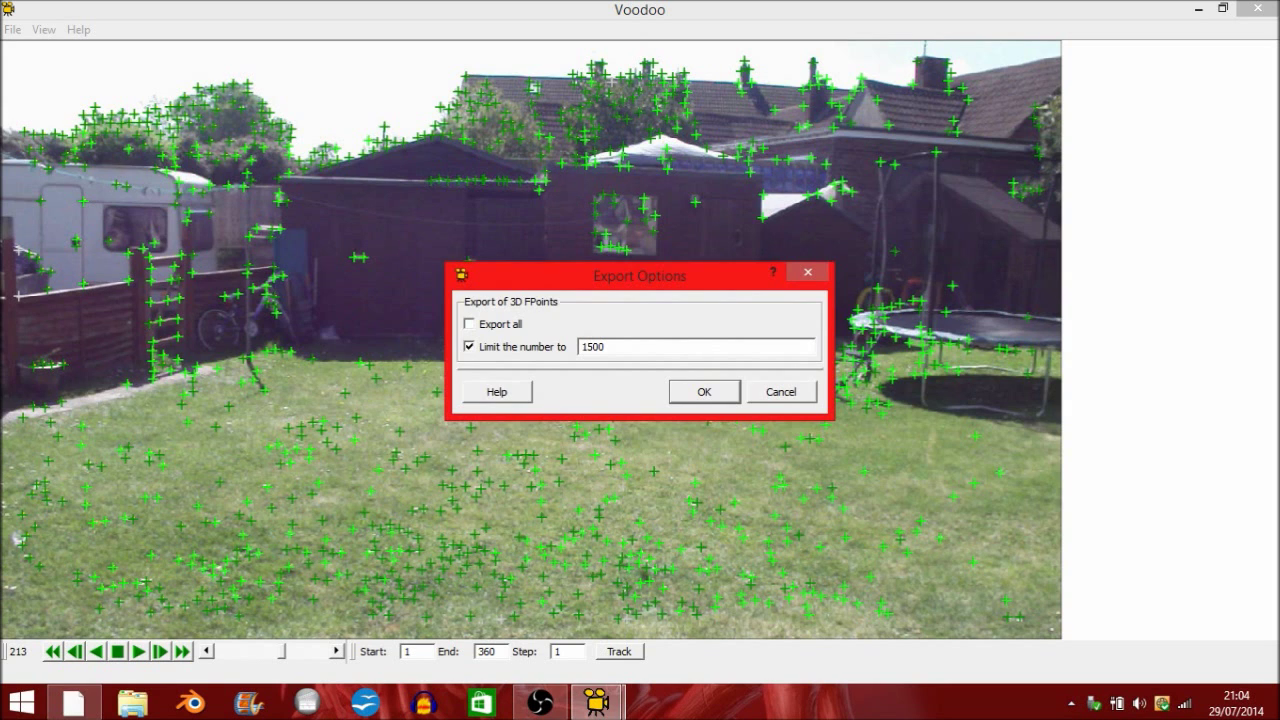
click(781, 392)
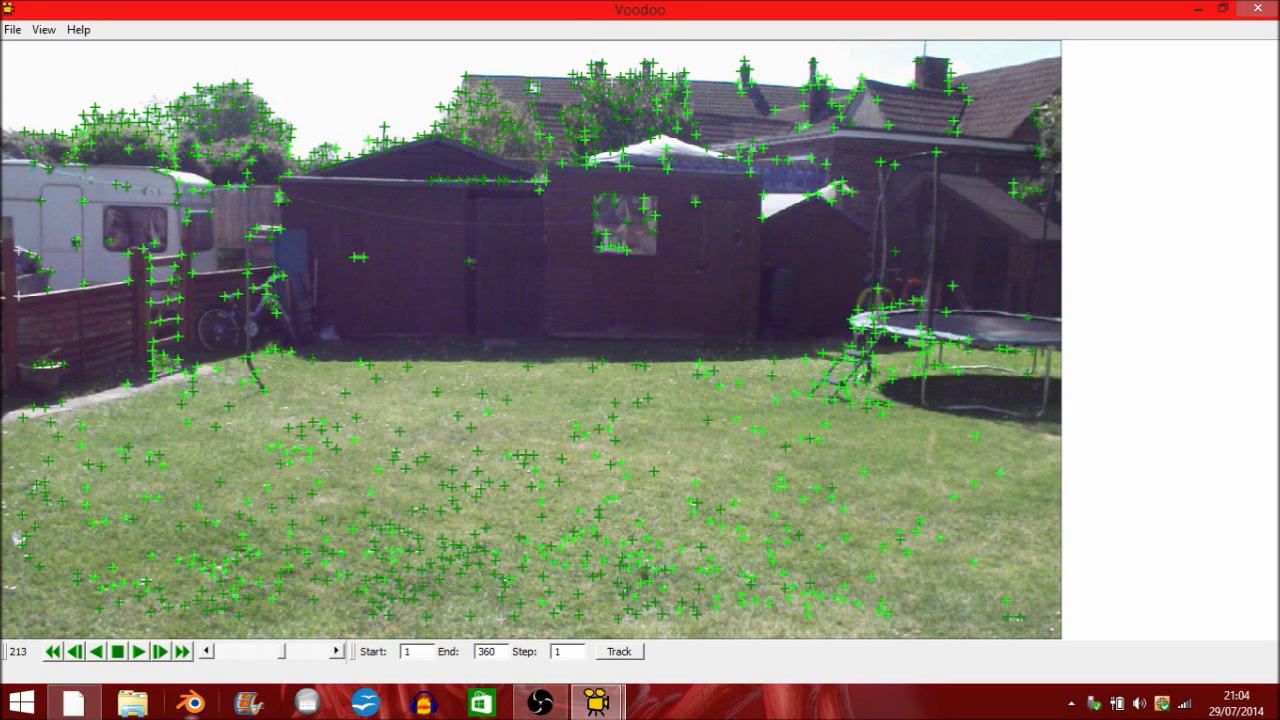
Switch to Blender and open the recent file Dromaeosaur.blend.
click(191, 703)
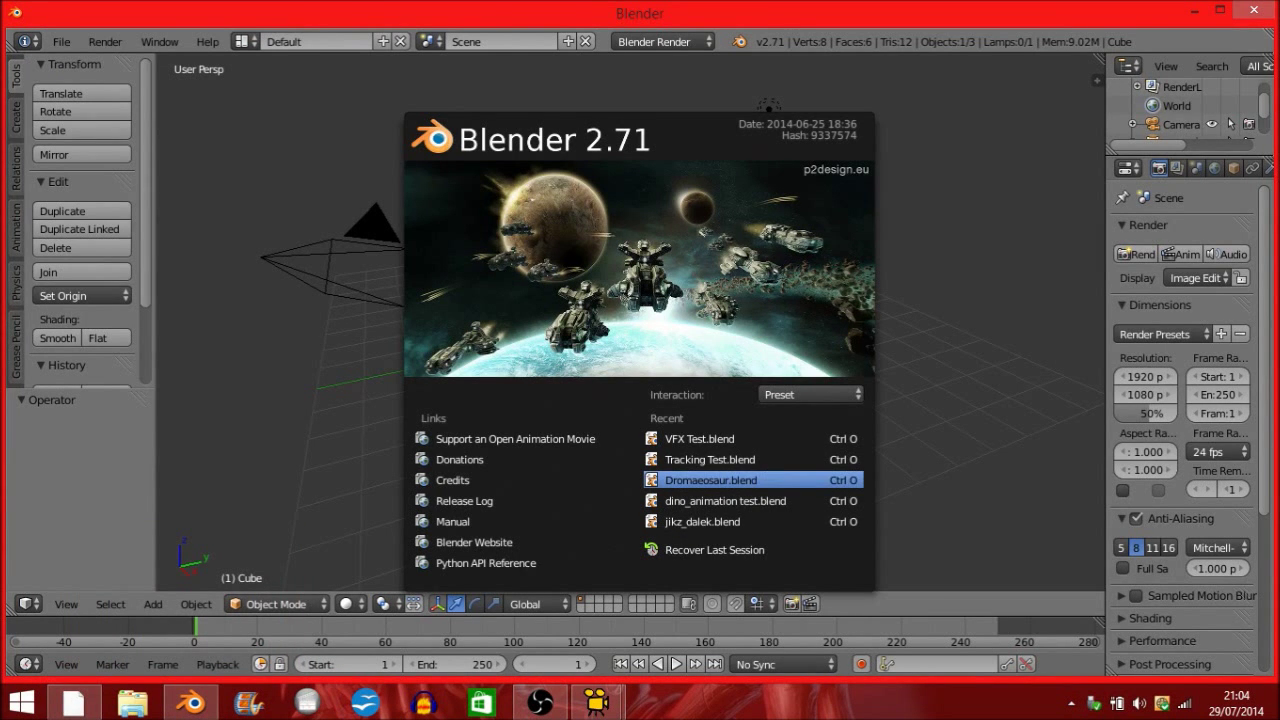
click(711, 480)
scroll(711, 480, down, 2)
middle_drag(711, 480, 600, 522)
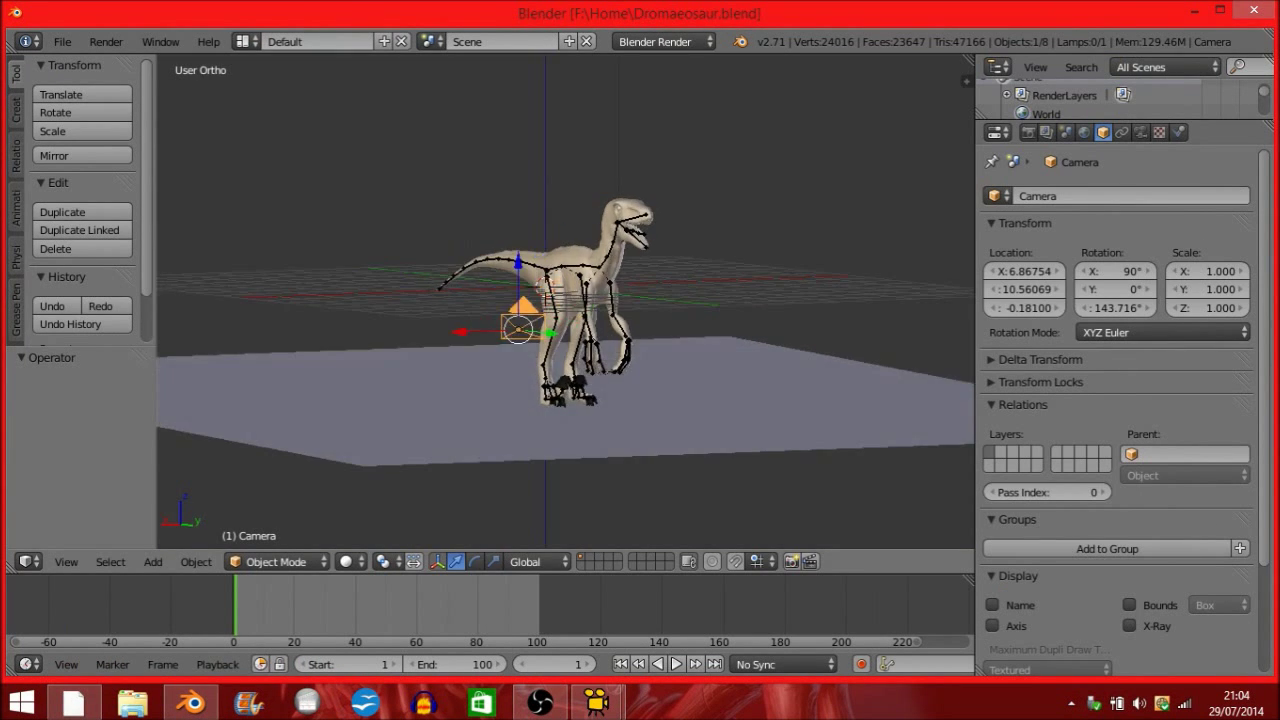
Delete the existing camera from the raptor scene.
scroll(705, 510, down, 4)
key(x)
key(Return)
Select the ground plane beneath the raptor, assign it to the first layer of the second row, and delete it.
right_click(650, 365)
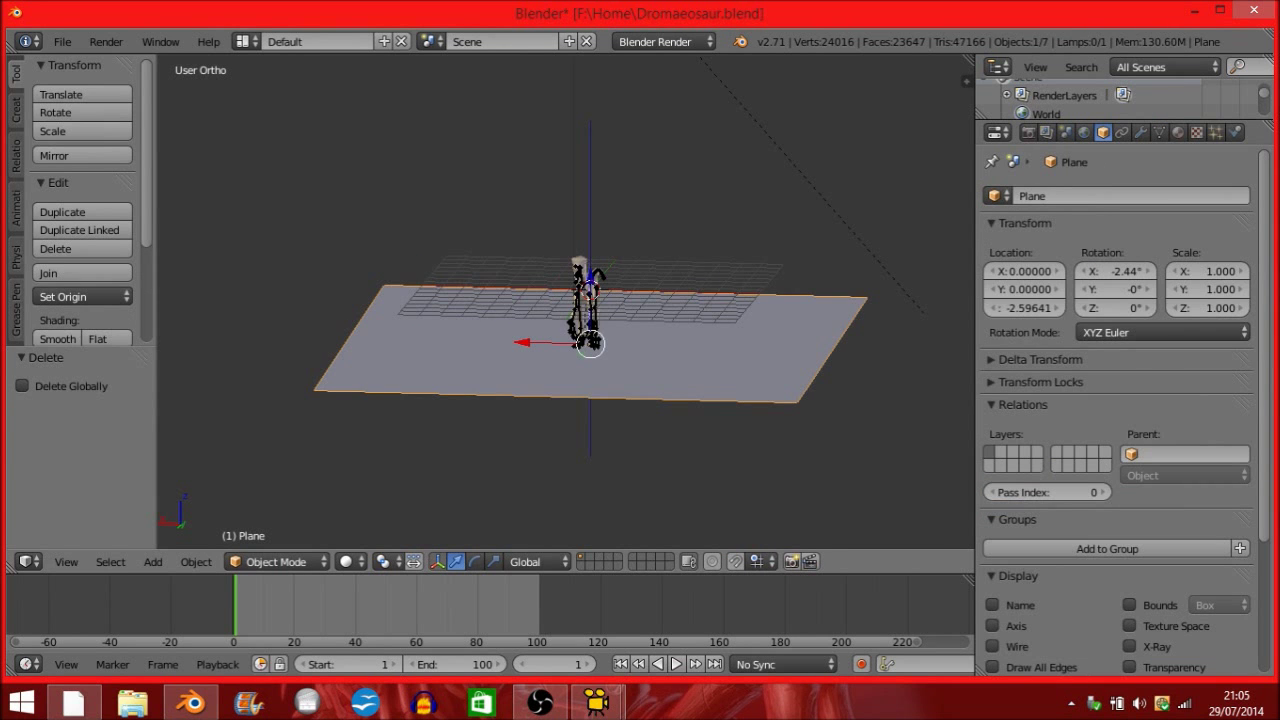
scroll(565, 300, up, 4)
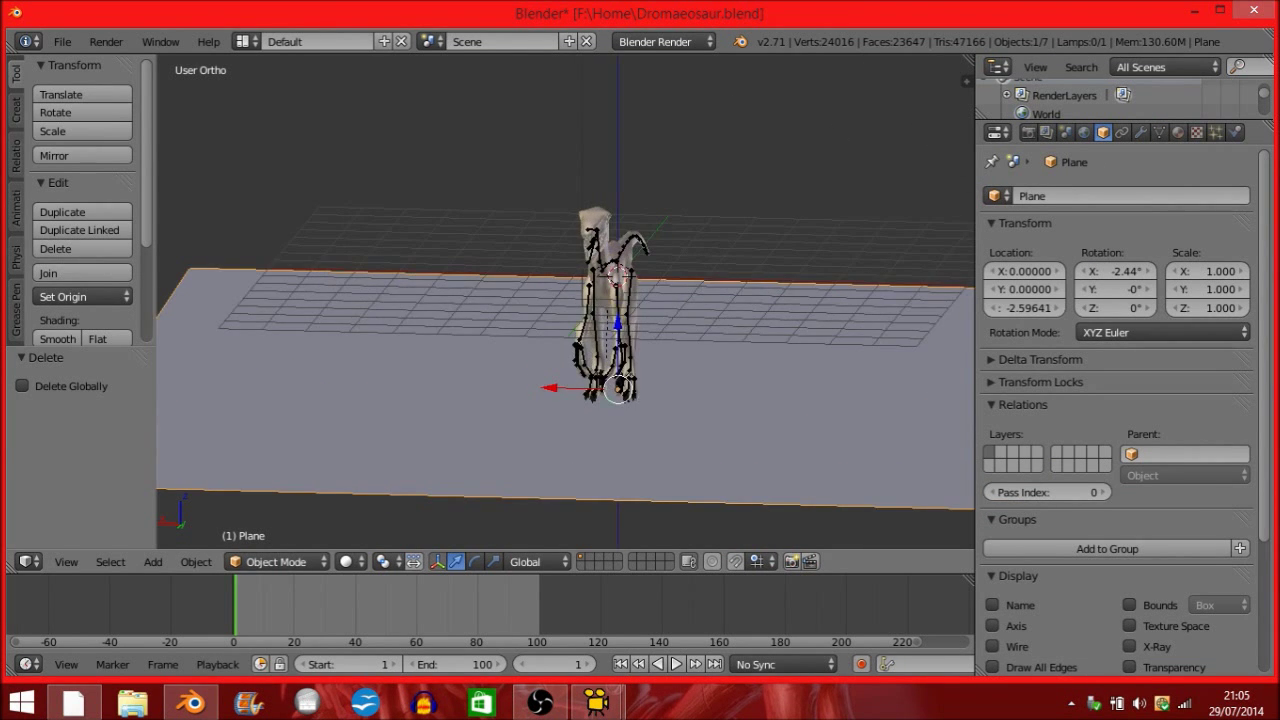
key(m)
click(601, 377)
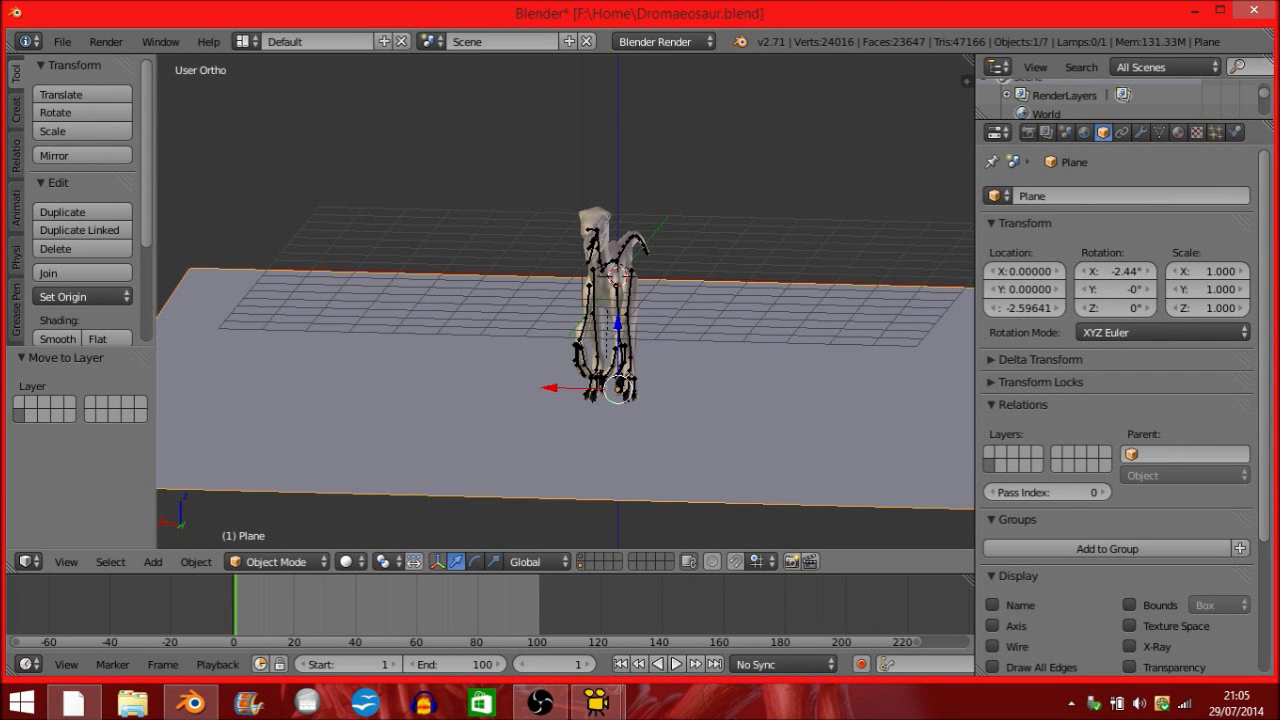
key(Delete)
scroll(600, 300, down, 2)
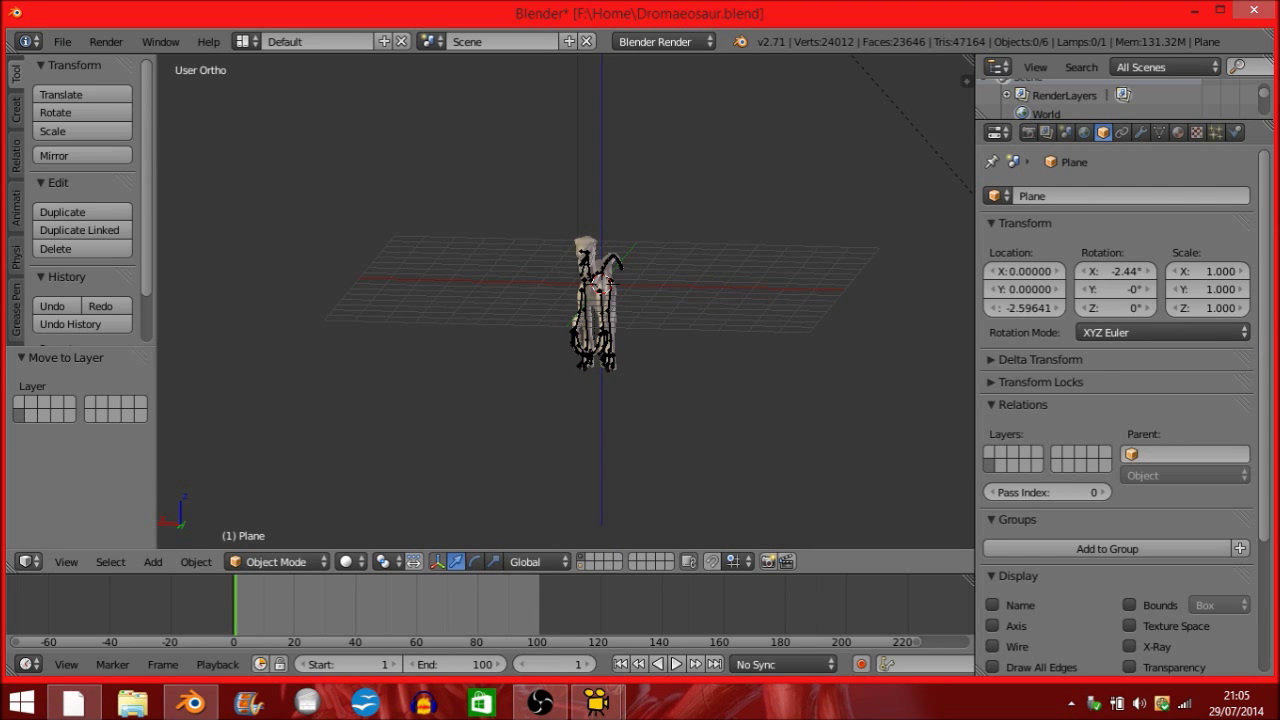
Change the 3D view to a Text Editor and open tracking script.py from the Raptor Test Tracking Files folder.
click(30, 562)
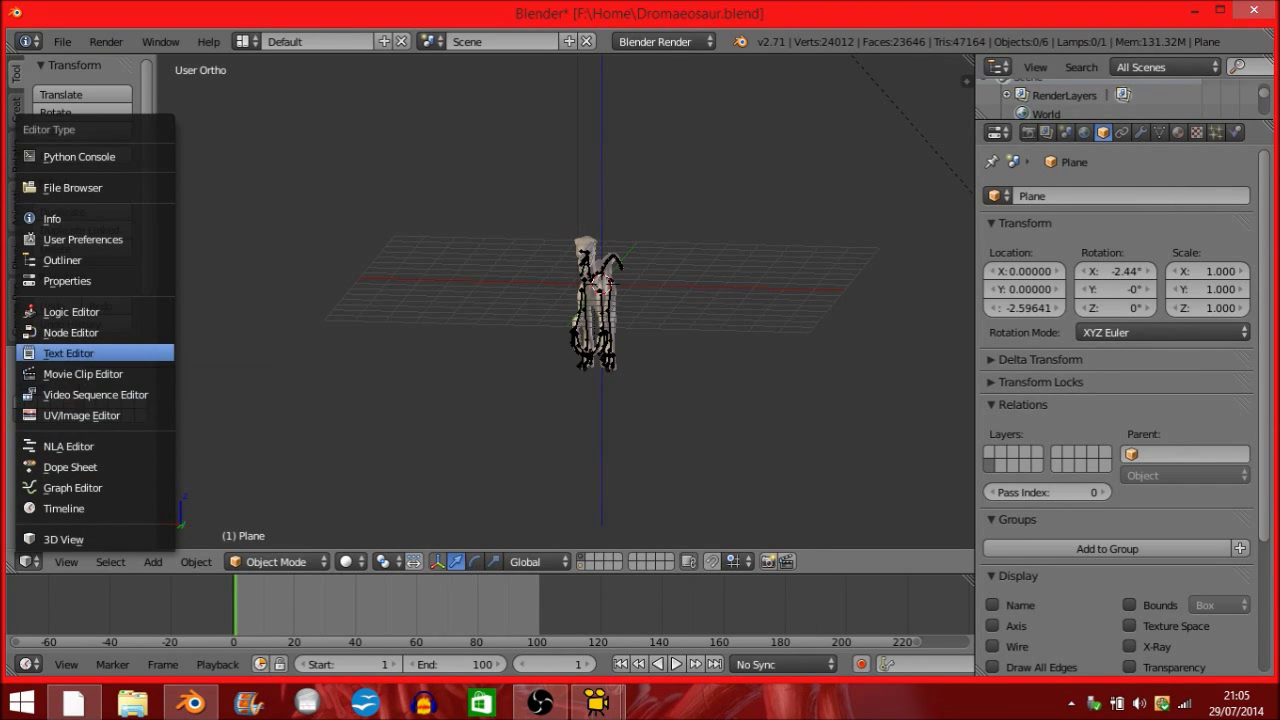
click(68, 353)
click(310, 562)
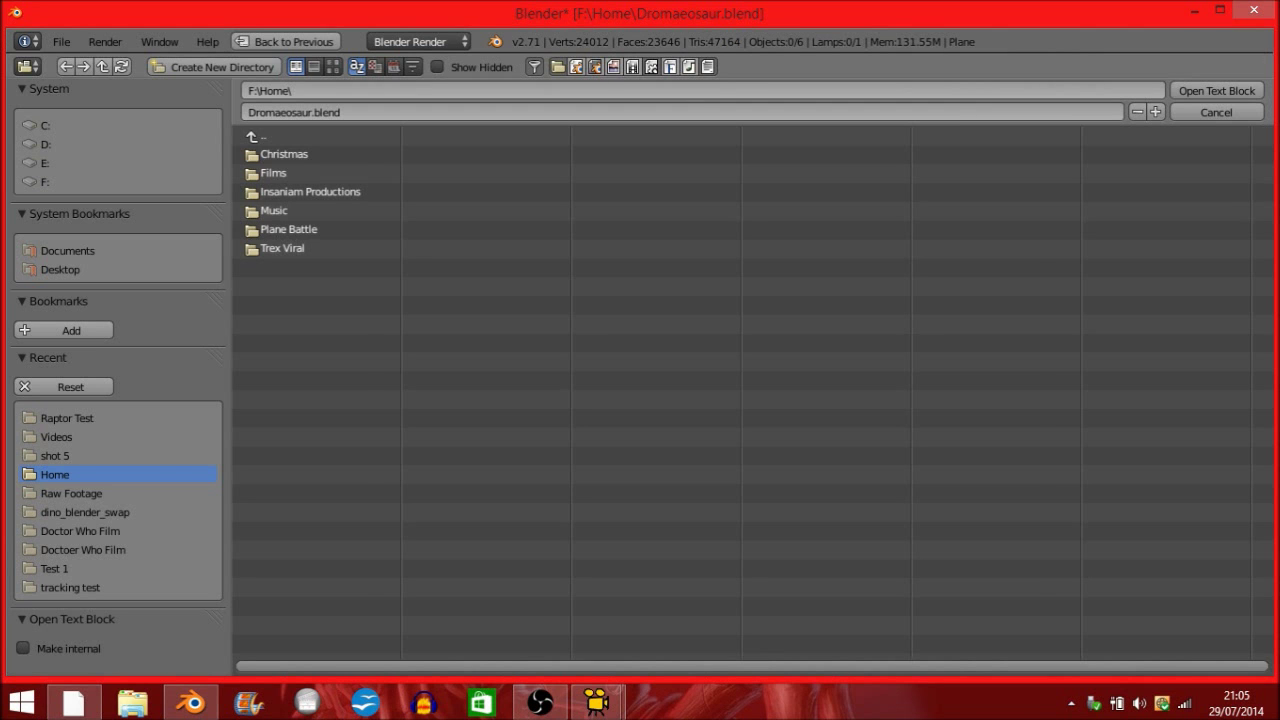
click(30, 417)
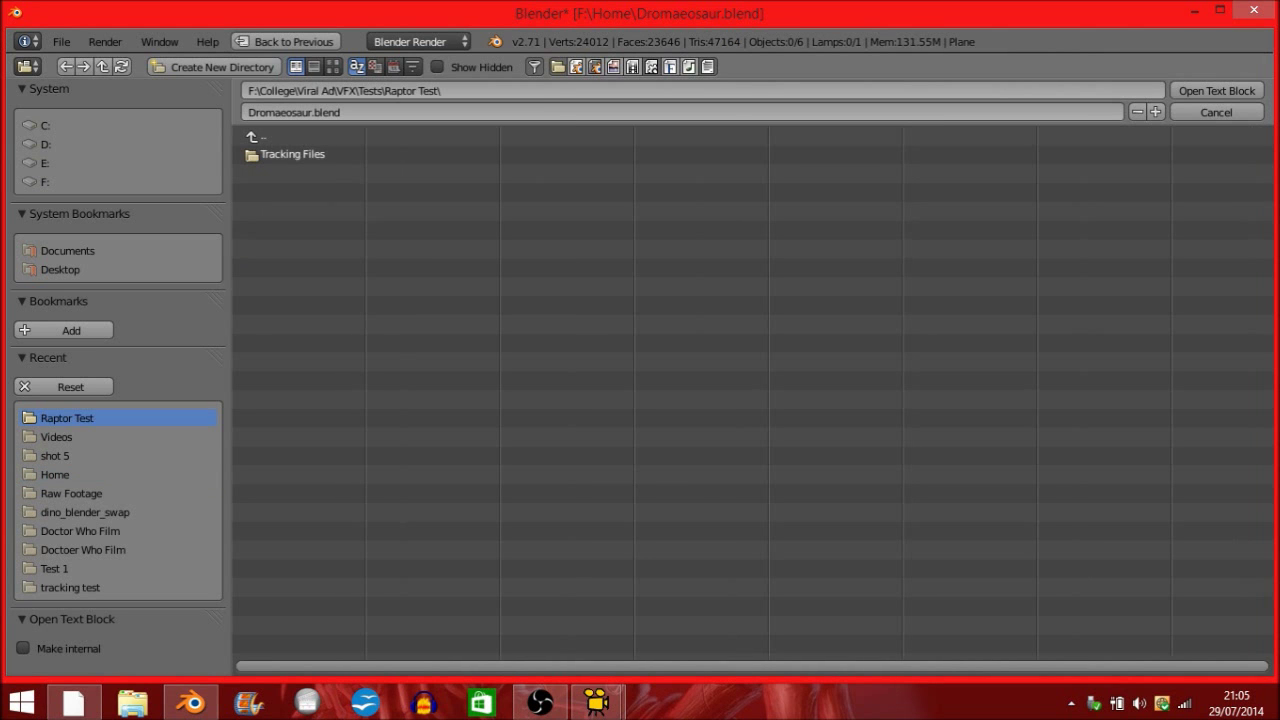
click(292, 154)
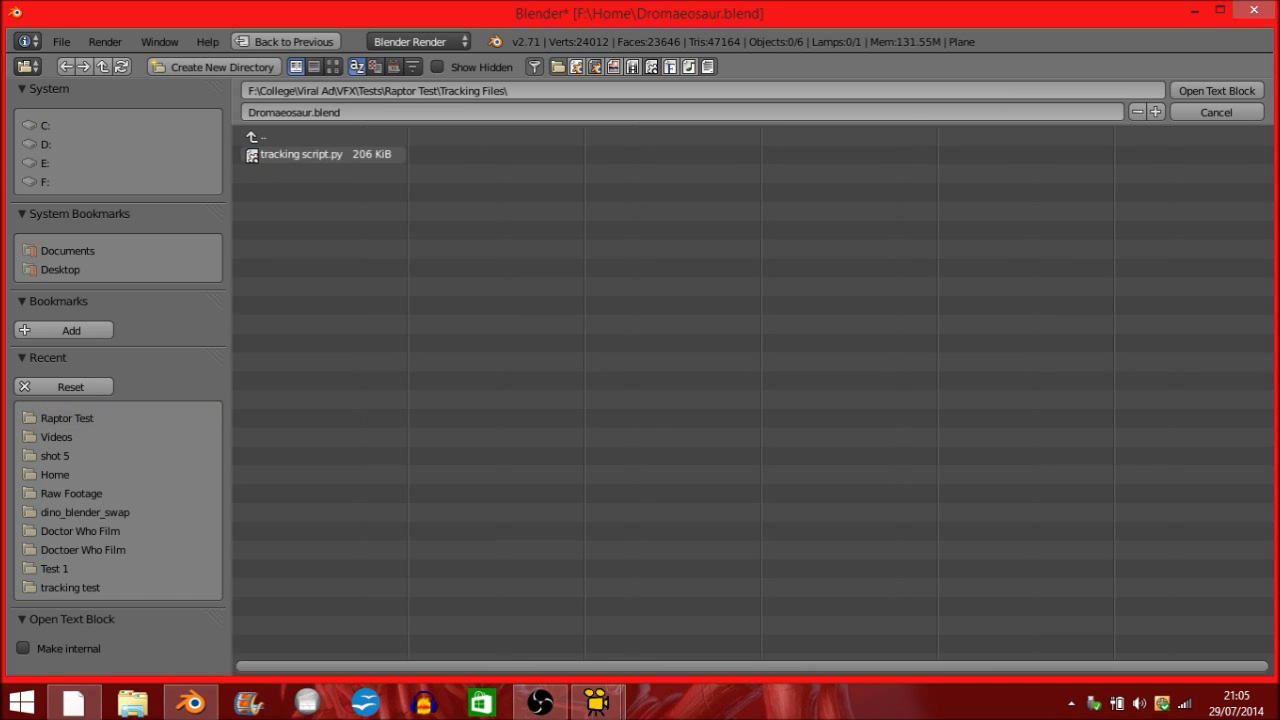
click(300, 154)
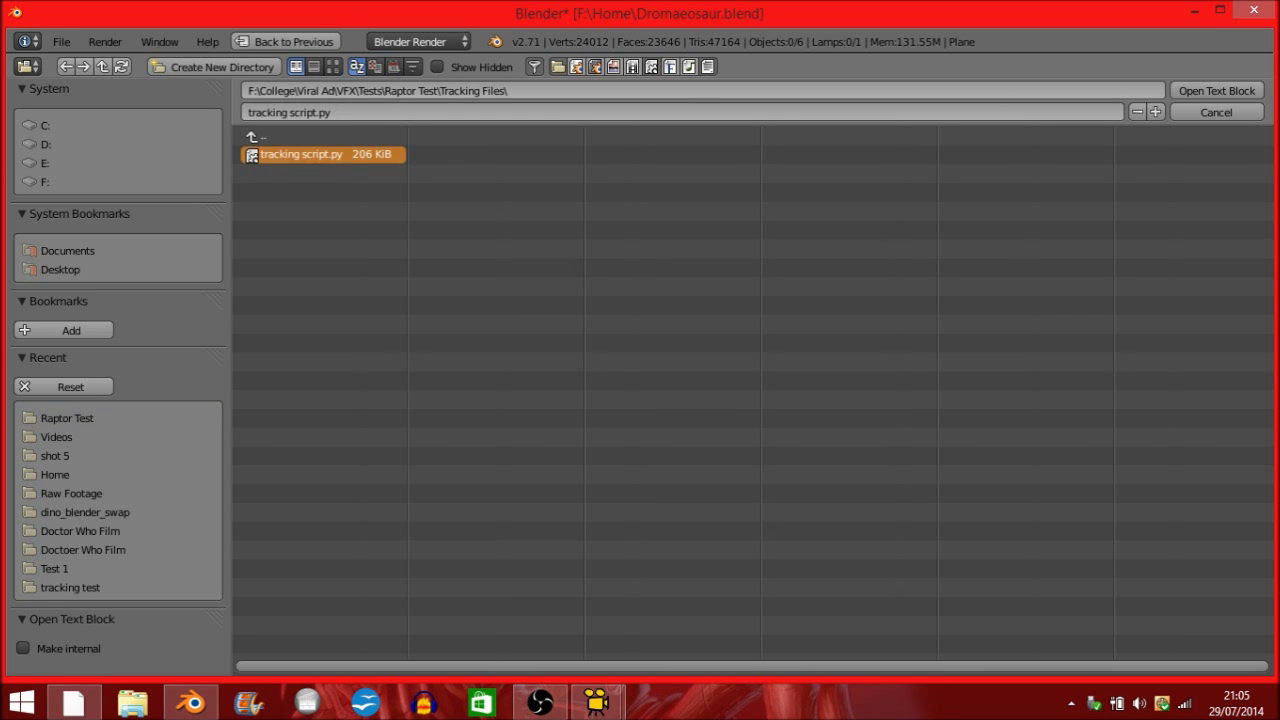
click(1217, 91)
key(Return)
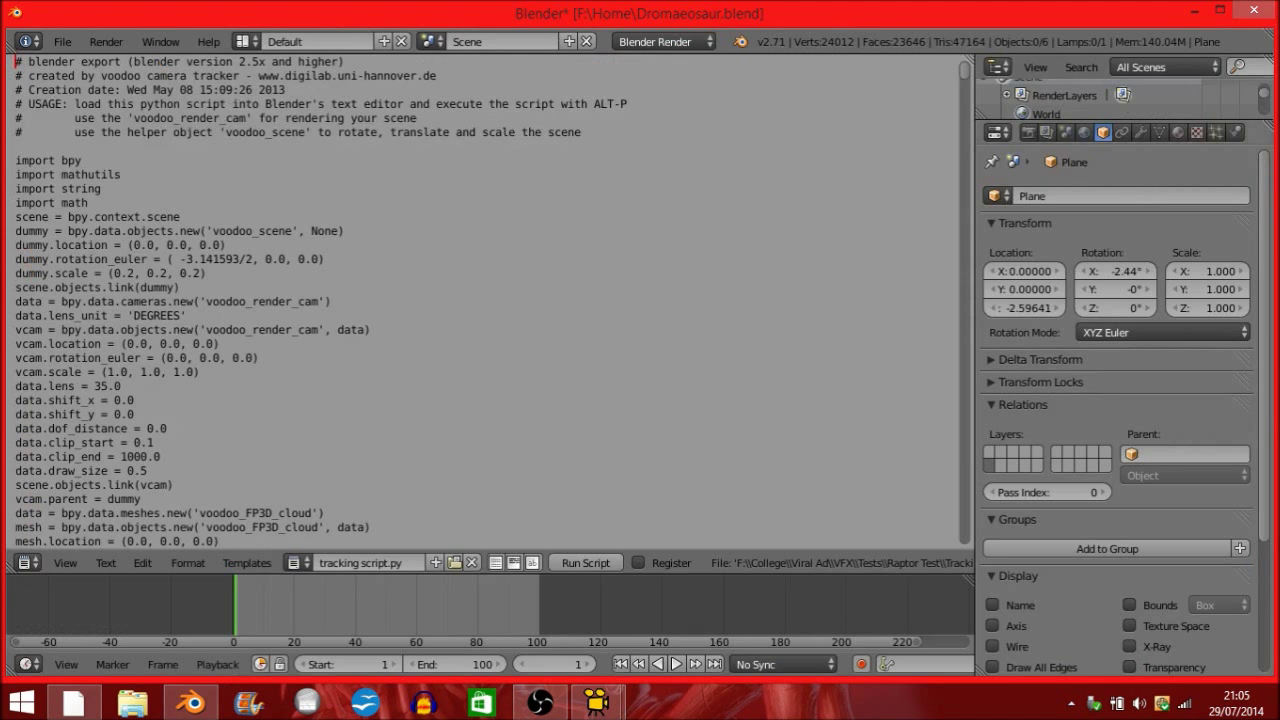
Look over the start of the tracking script and try to run it.
scroll(485, 300, down, 10)
mouse_move(964, 73)
mouse_down()
mouse_move(964, 537)
mouse_move(964, 70)
mouse_up()
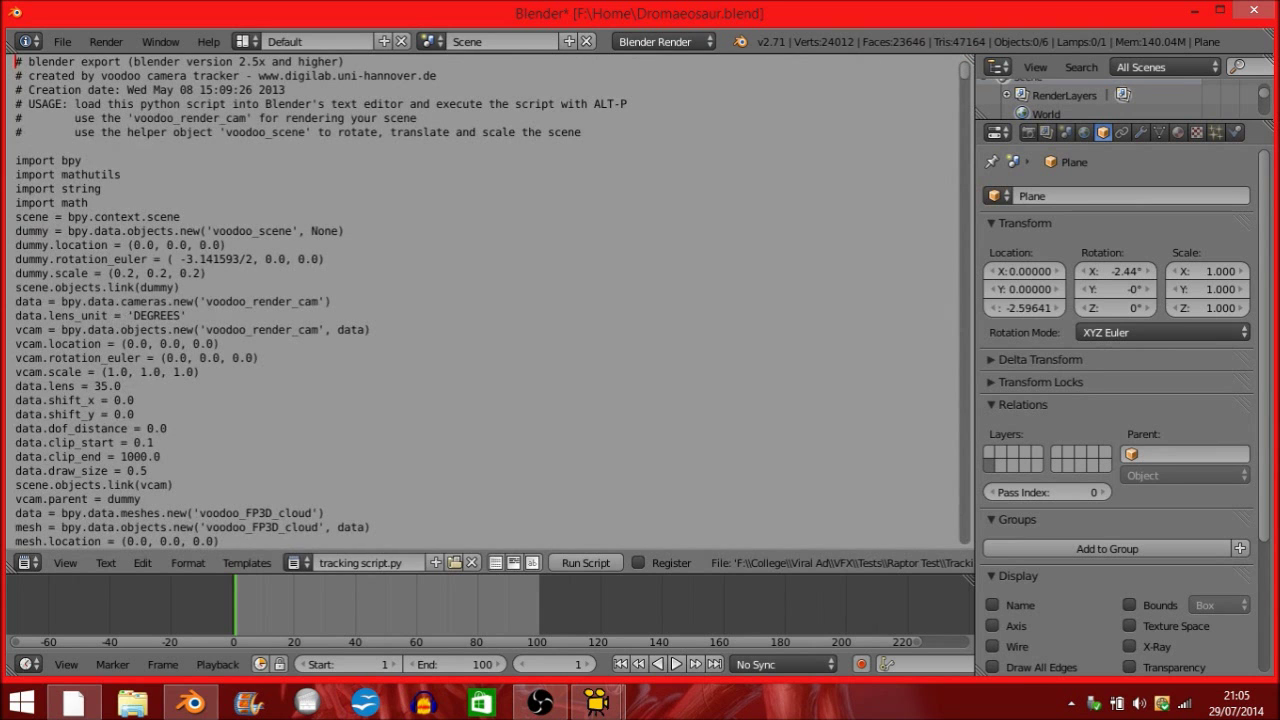
click(585, 562)
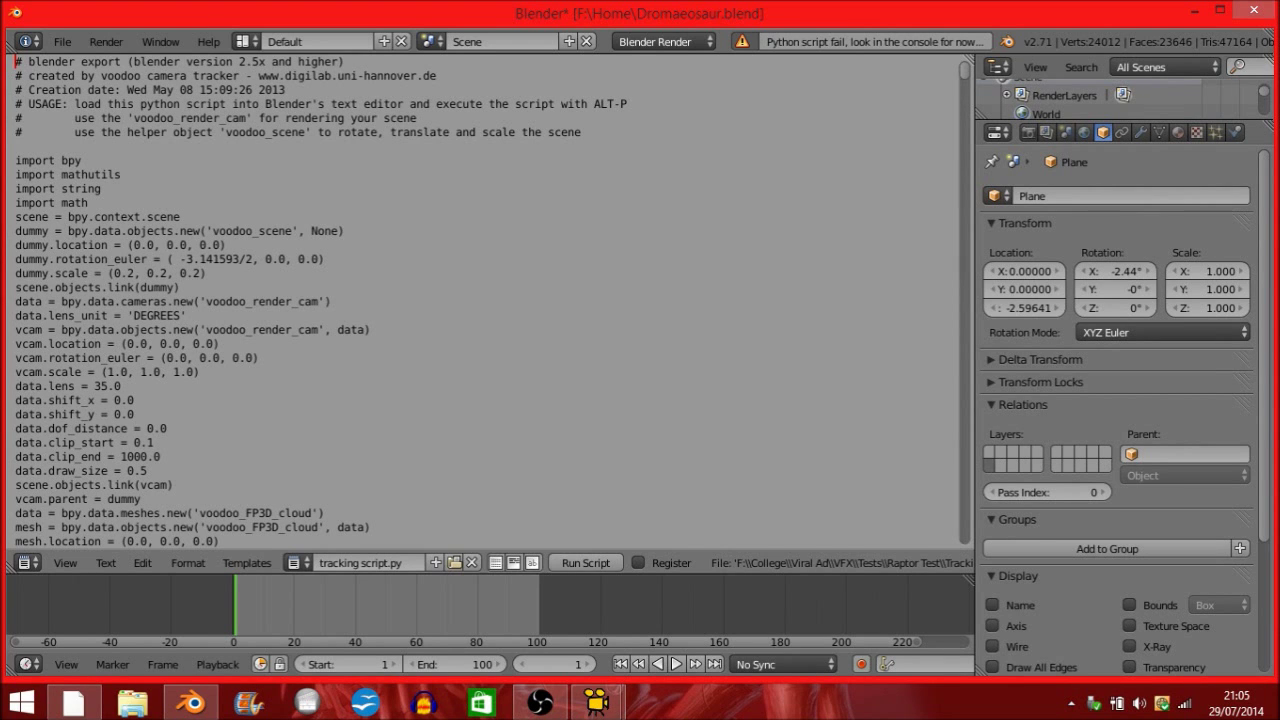
Delete the line data.lens_unit = 'DEGREES' from the tracking script and run the script again.
drag(187, 315, 14, 315)
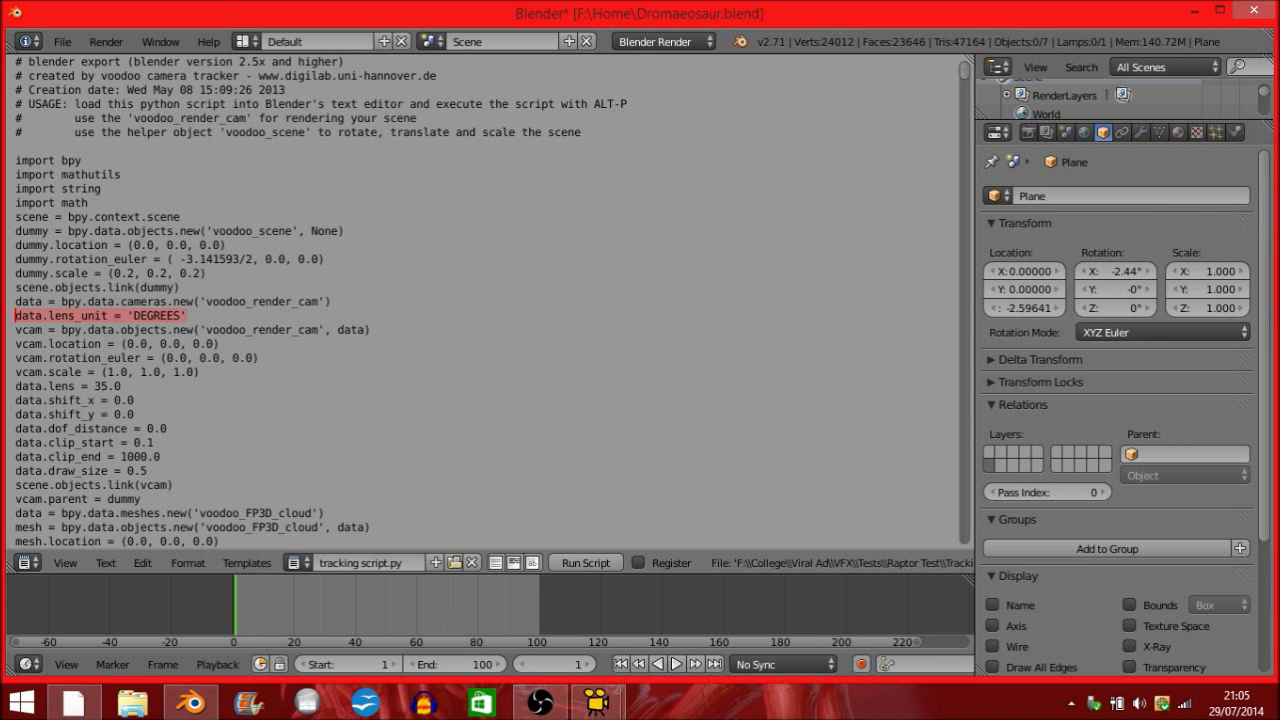
key(BackSpace)
key(BackSpace)
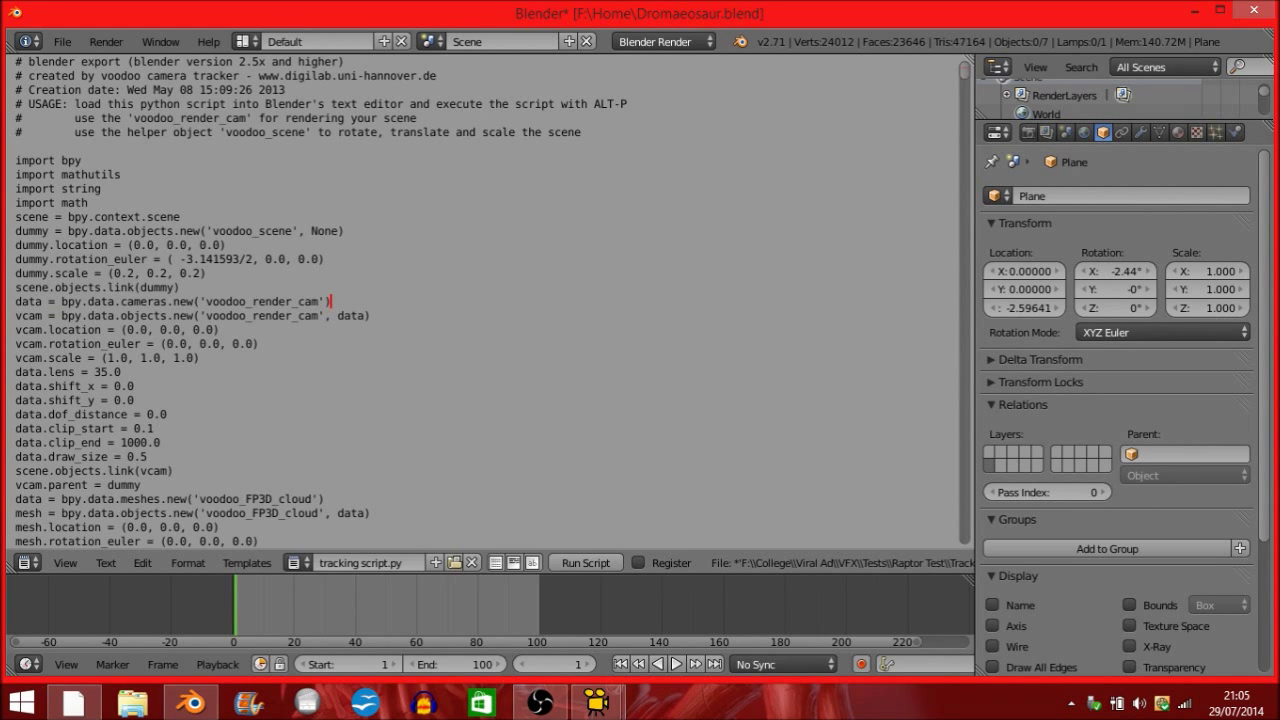
click(585, 563)
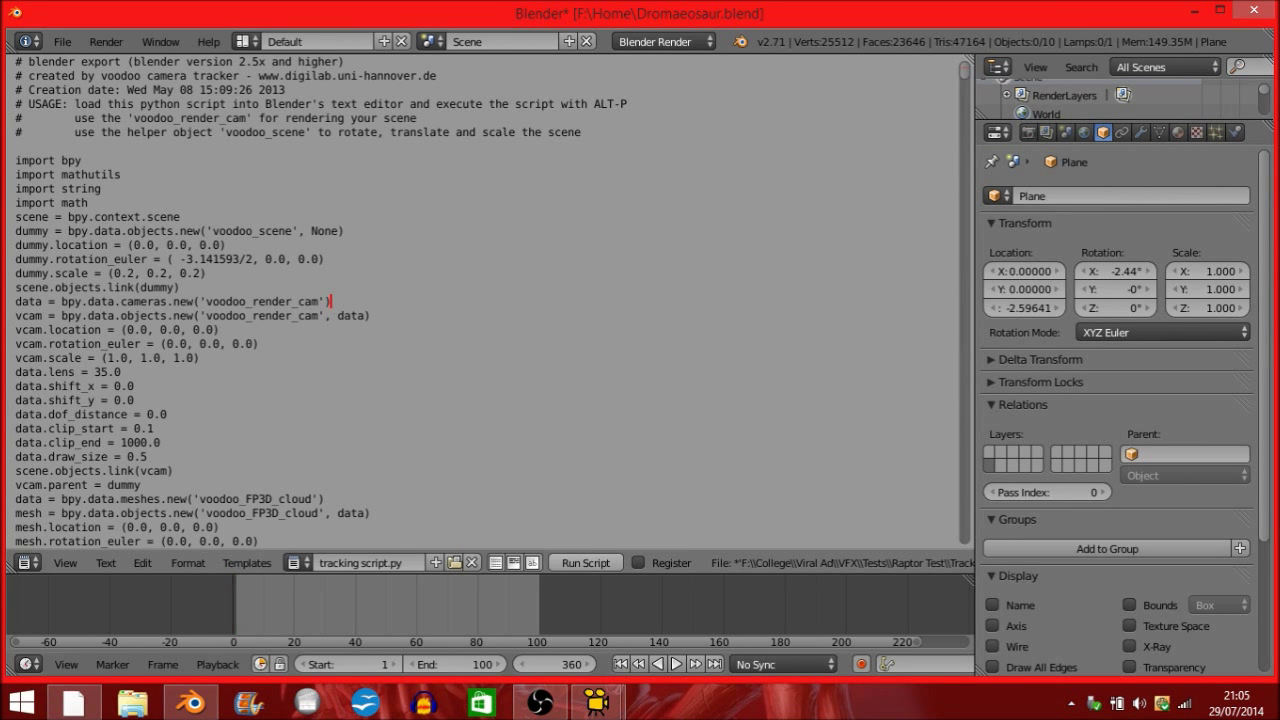
Set the animation's end frame to 360 and bring the full frame range into view on the timeline.
click(455, 664)
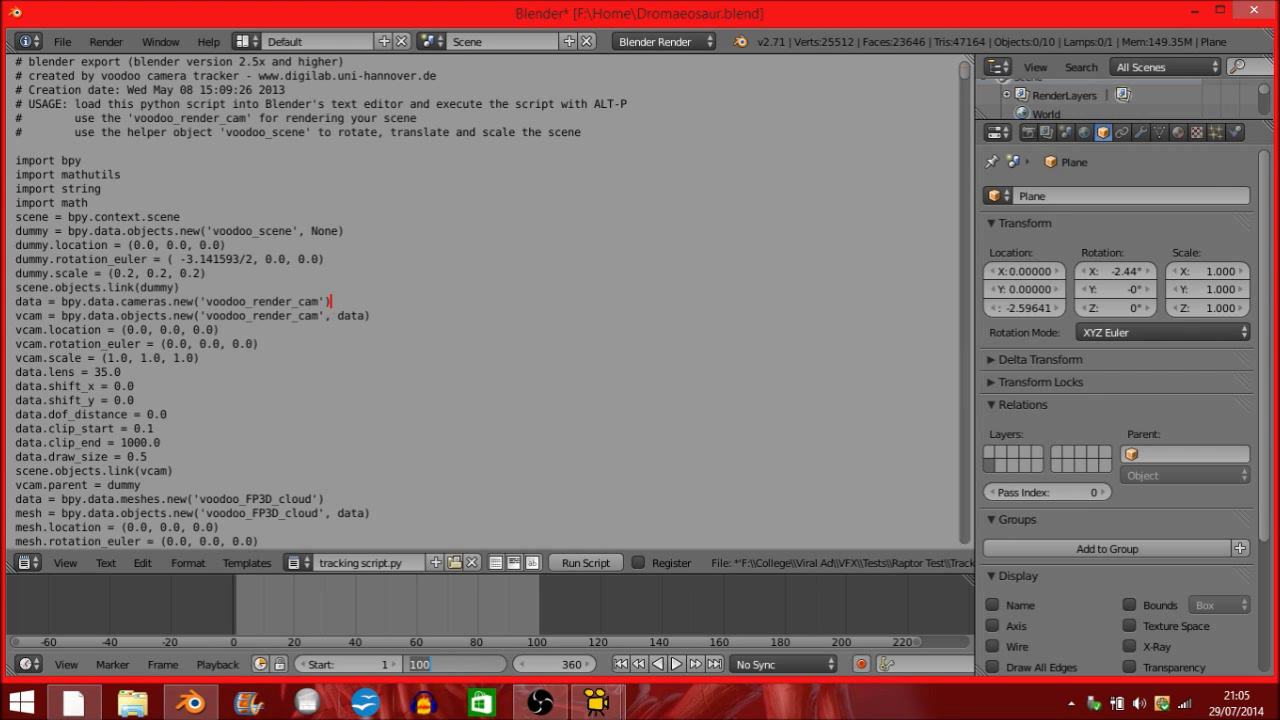
text(360)
key(Return)
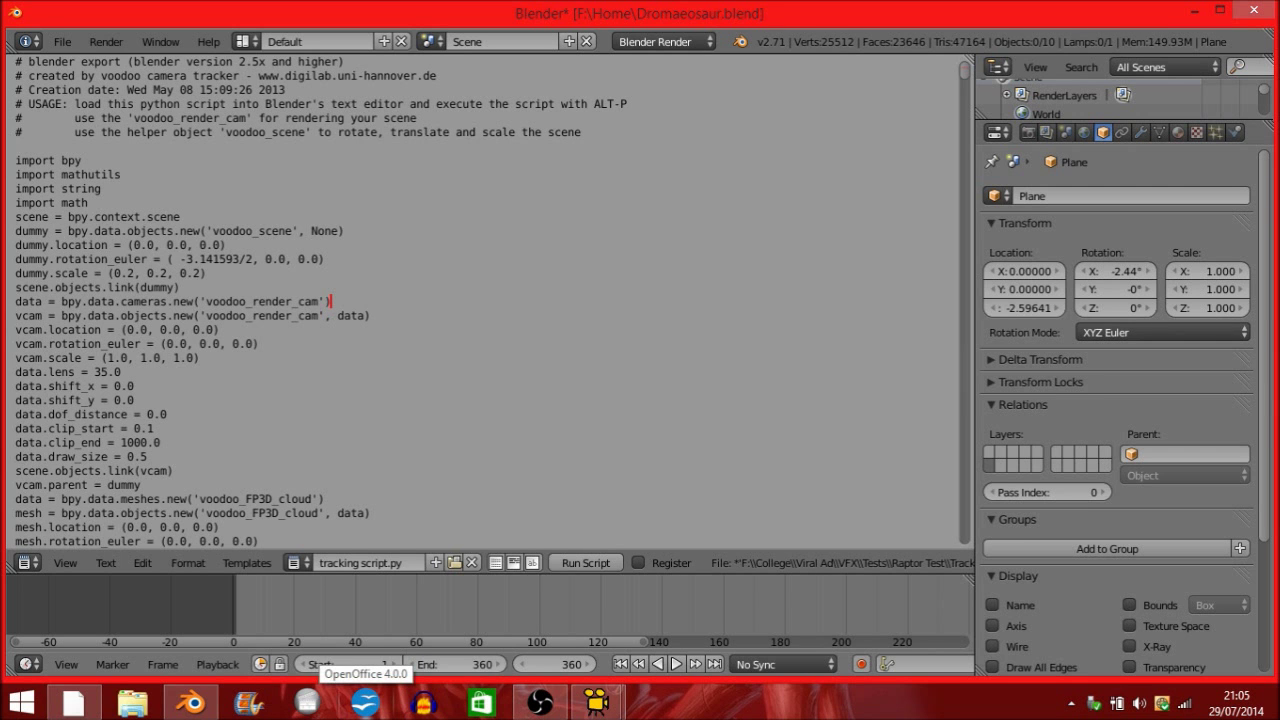
middle_drag(400, 608, 208, 608)
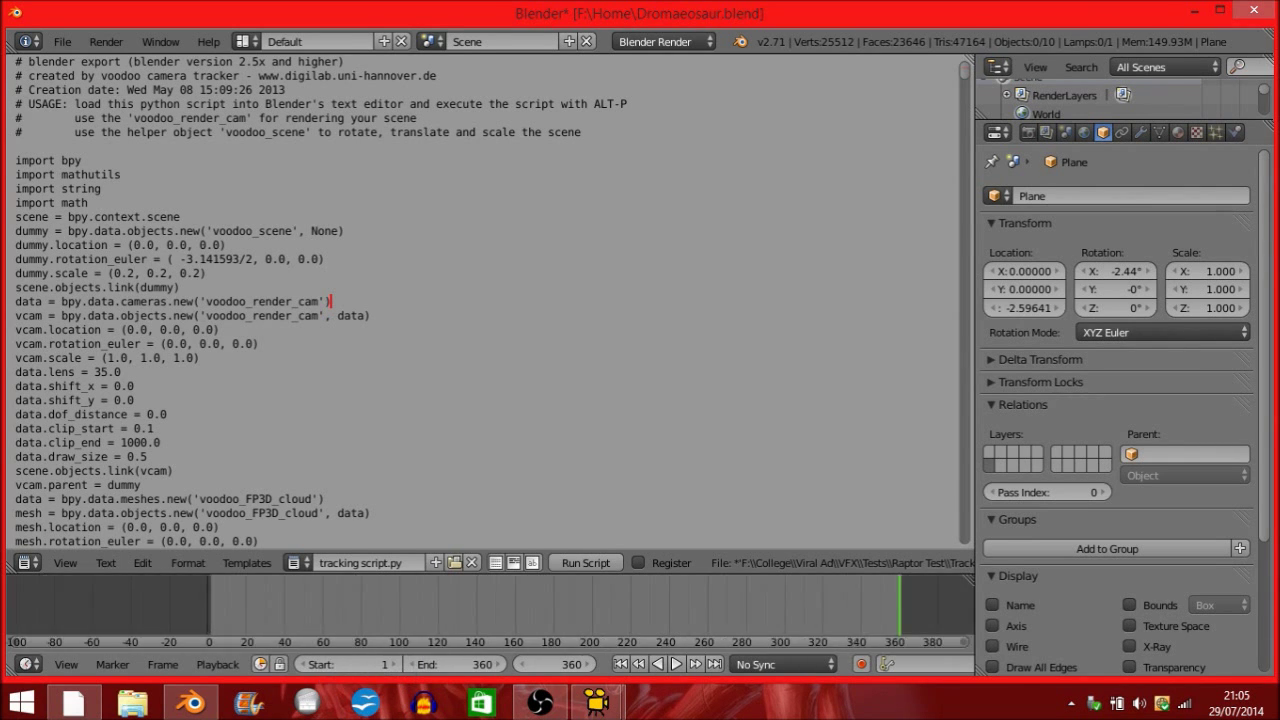
Change the Text Editor back to a 3D View and show the scene from the top.
click(65, 563)
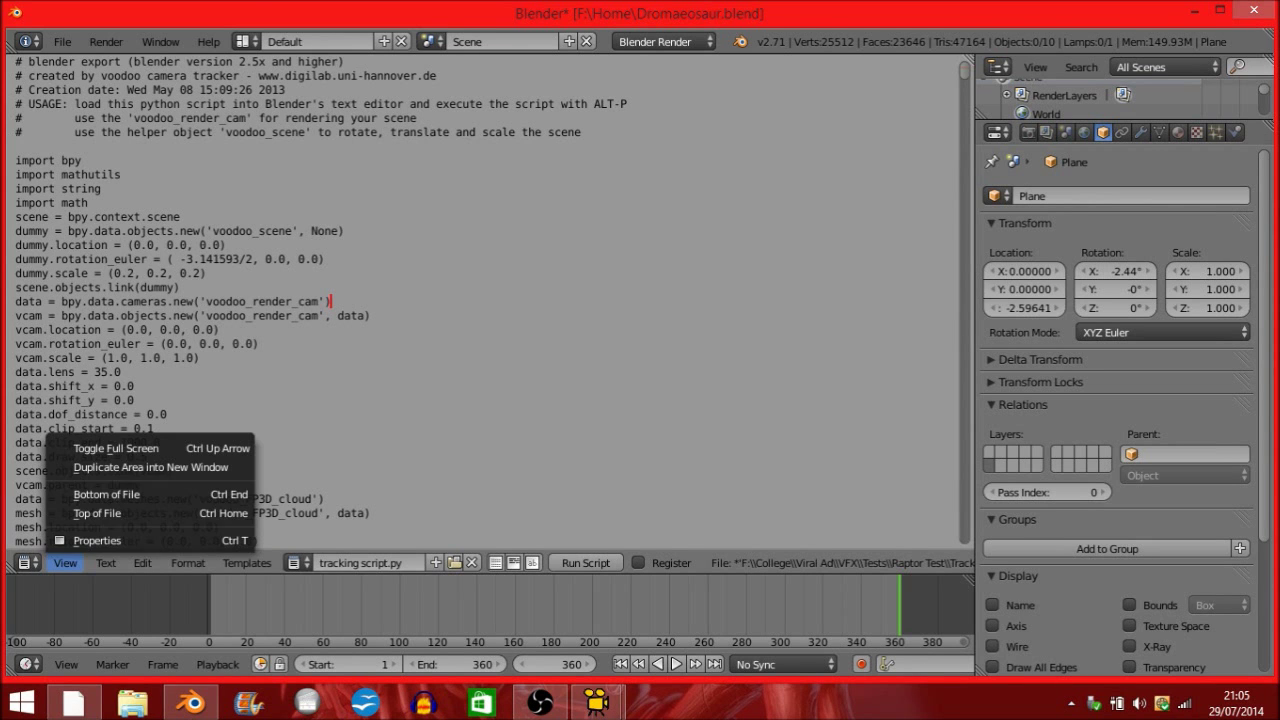
click(27, 563)
click(70, 534)
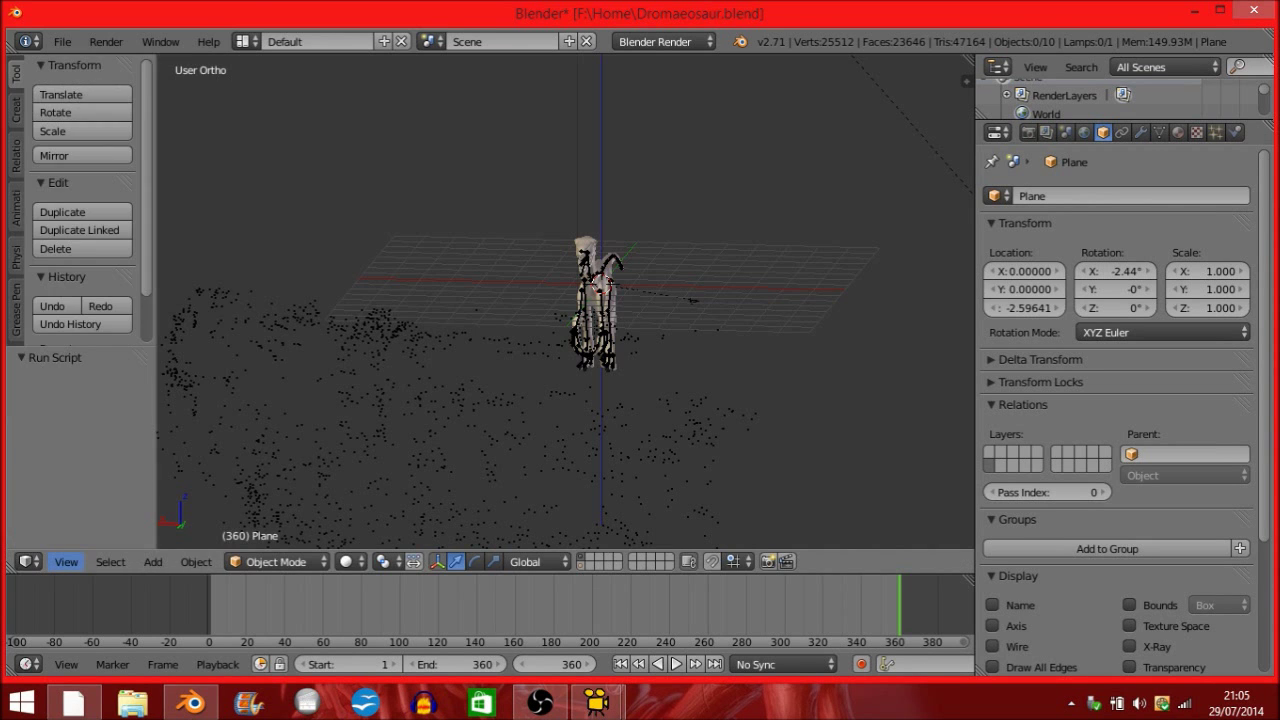
click(65, 561)
click(83, 474)
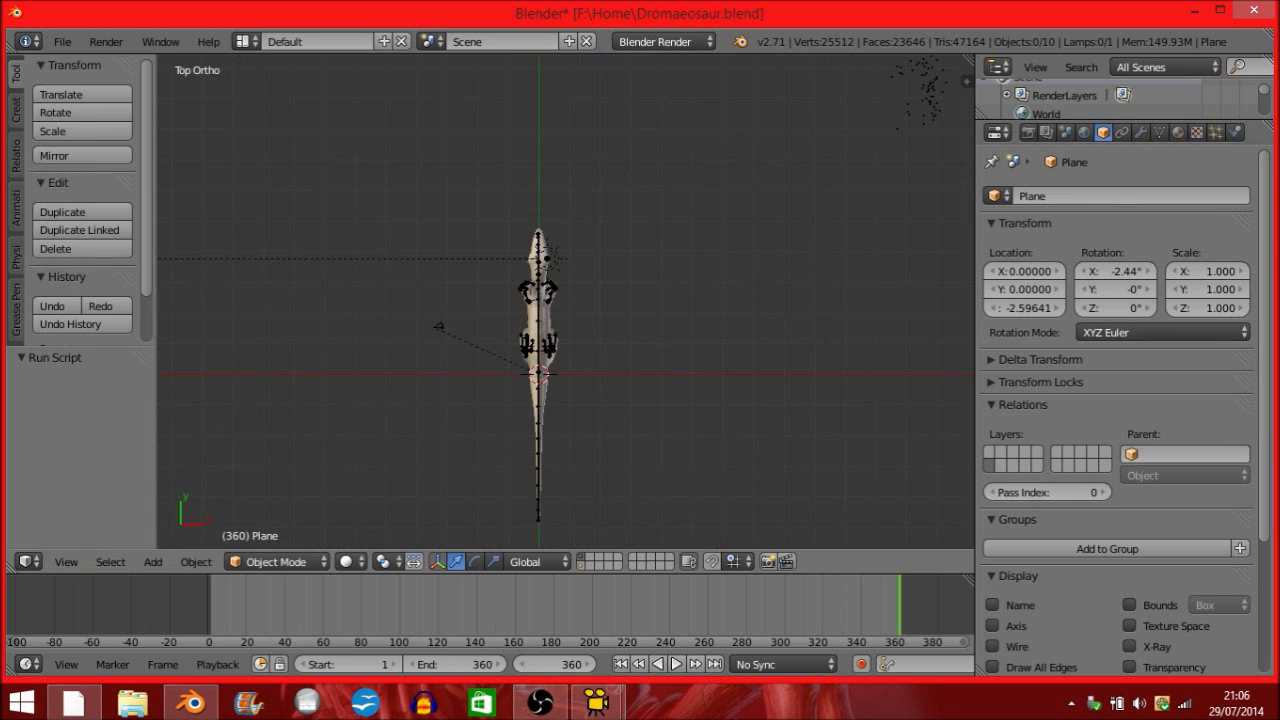
right_click(538, 384)
scroll(566, 301, down, 5)
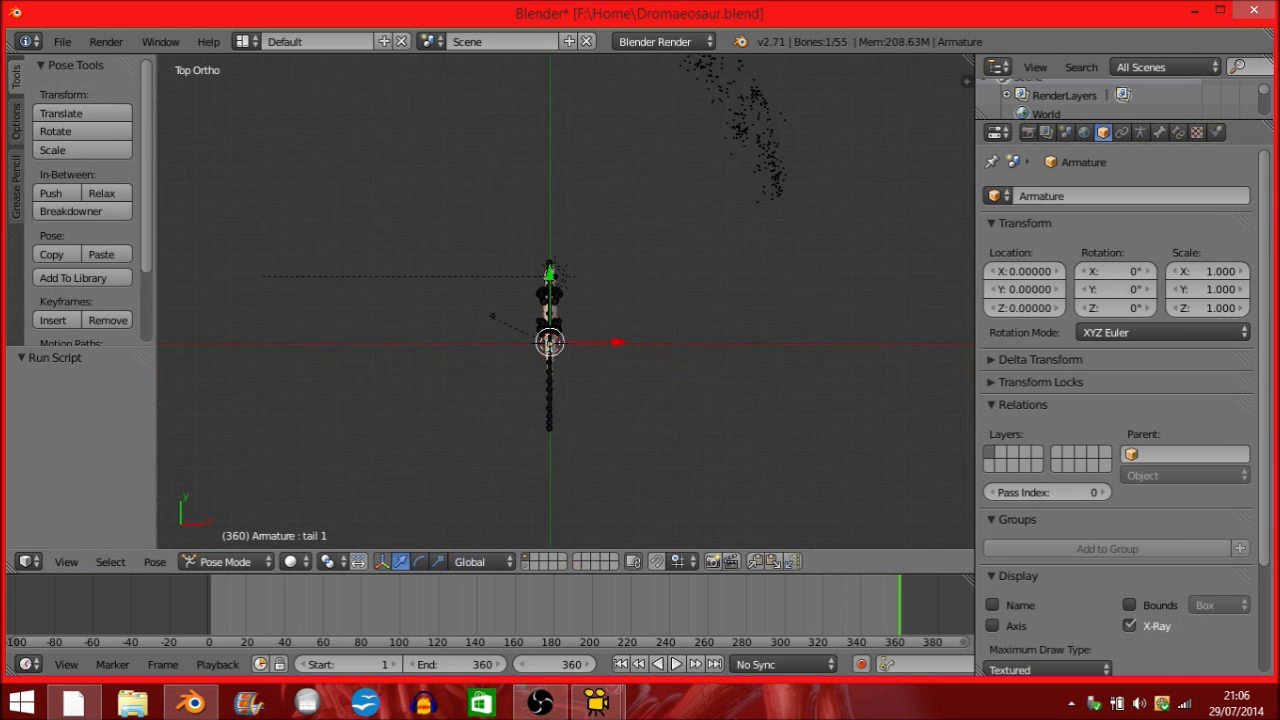
scroll(566, 301, up, 4)
right_click(457, 323)
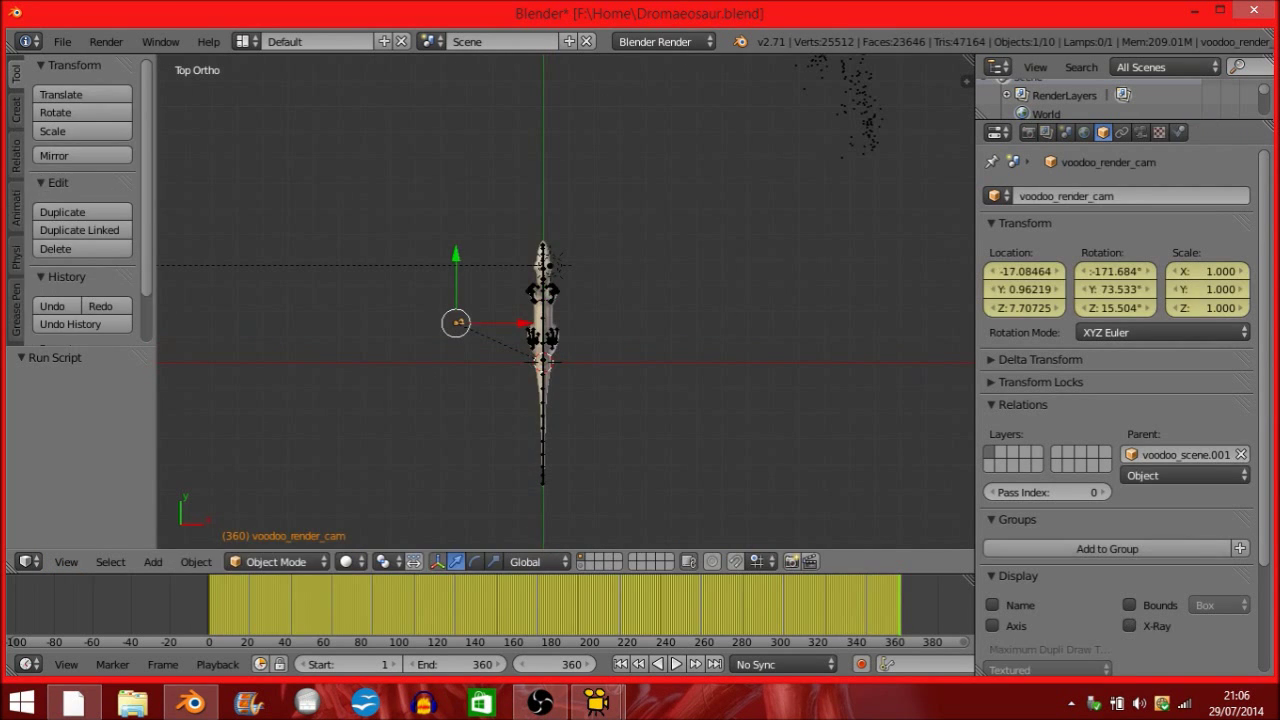
scroll(566, 301, down, 5)
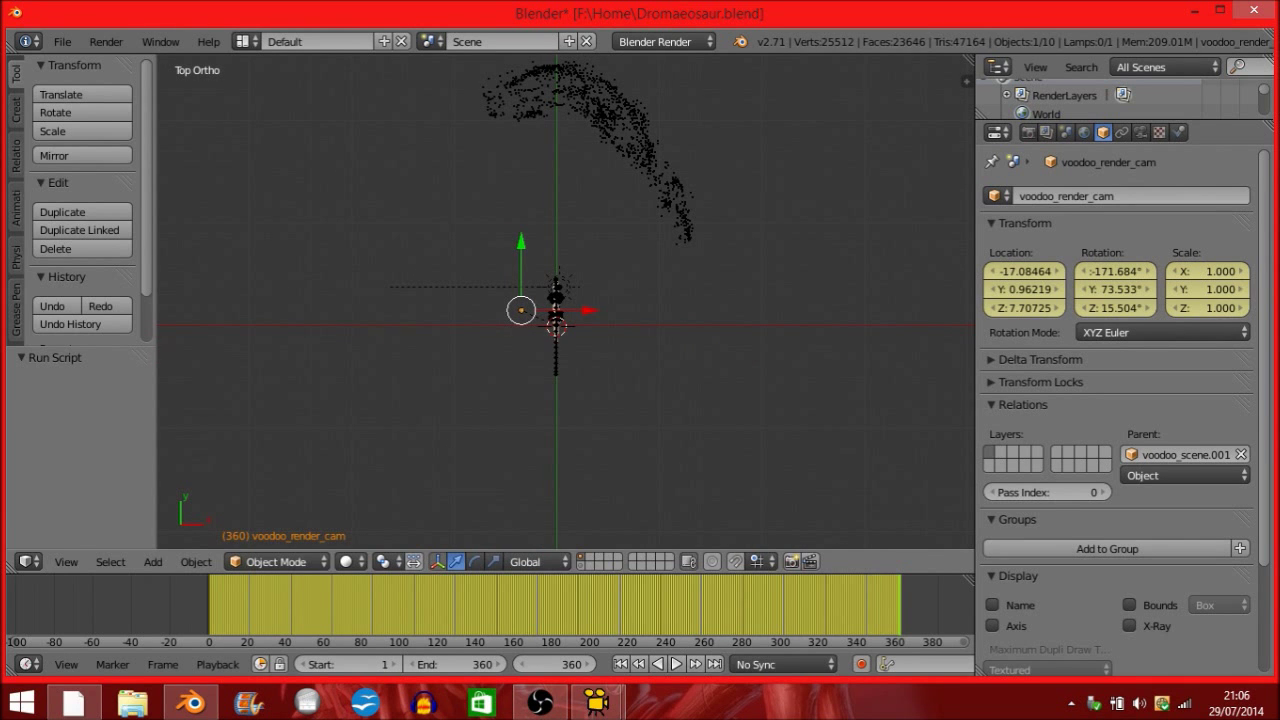
key(g)
key(Escape)
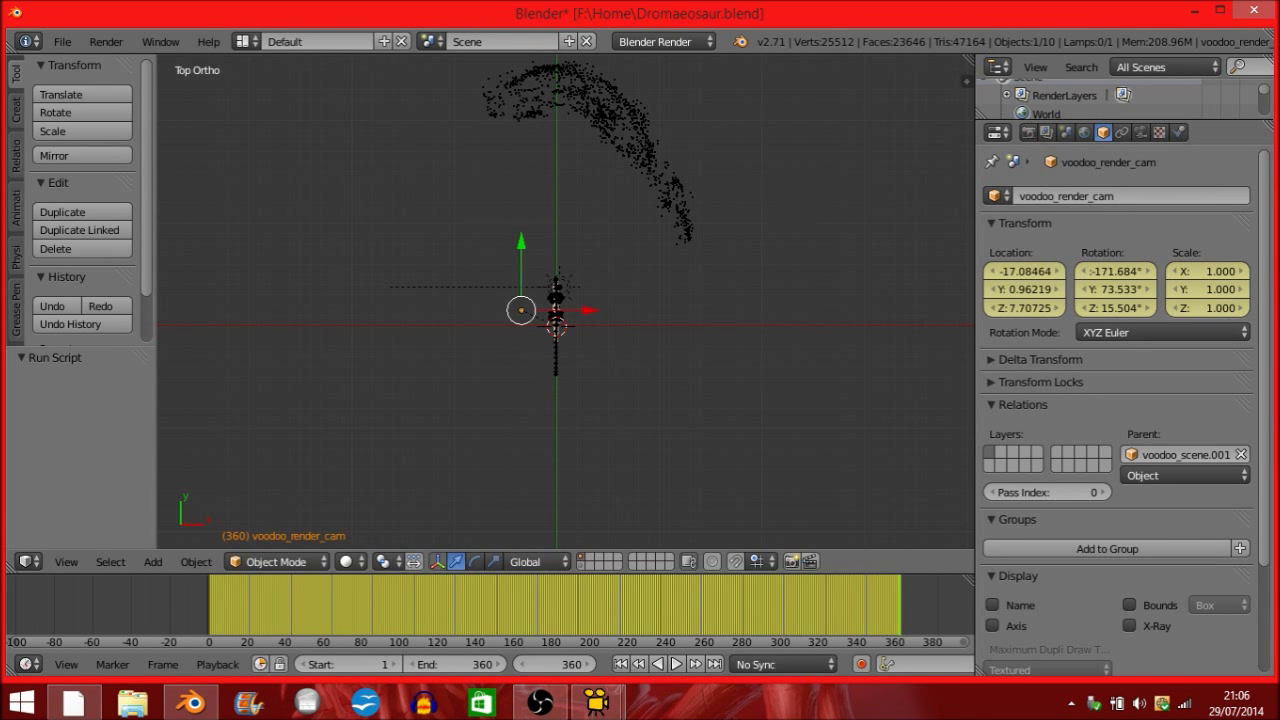
Enlarge the Outliner to show the Voodoo objects and try to move the voodoo_scene empty.
drag(1085, 119, 1085, 212)
click(1065, 203)
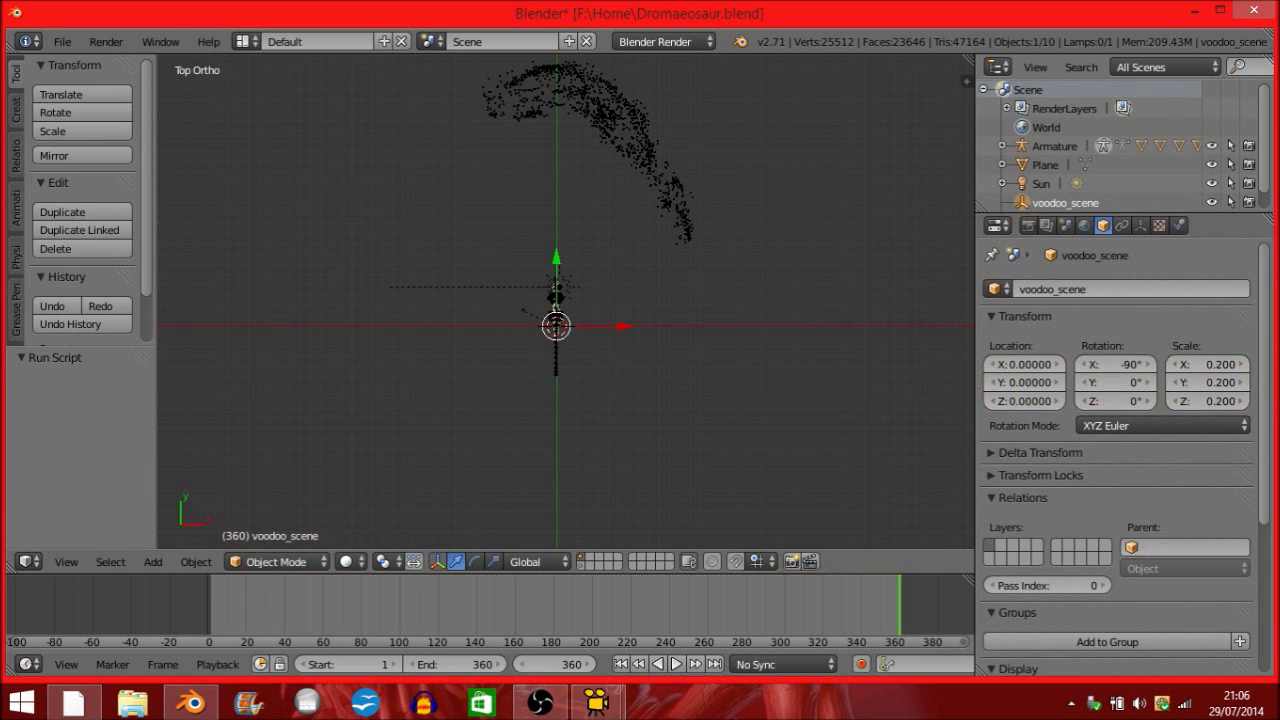
right_click(1026, 199)
right_click(1068, 204)
click(1066, 206)
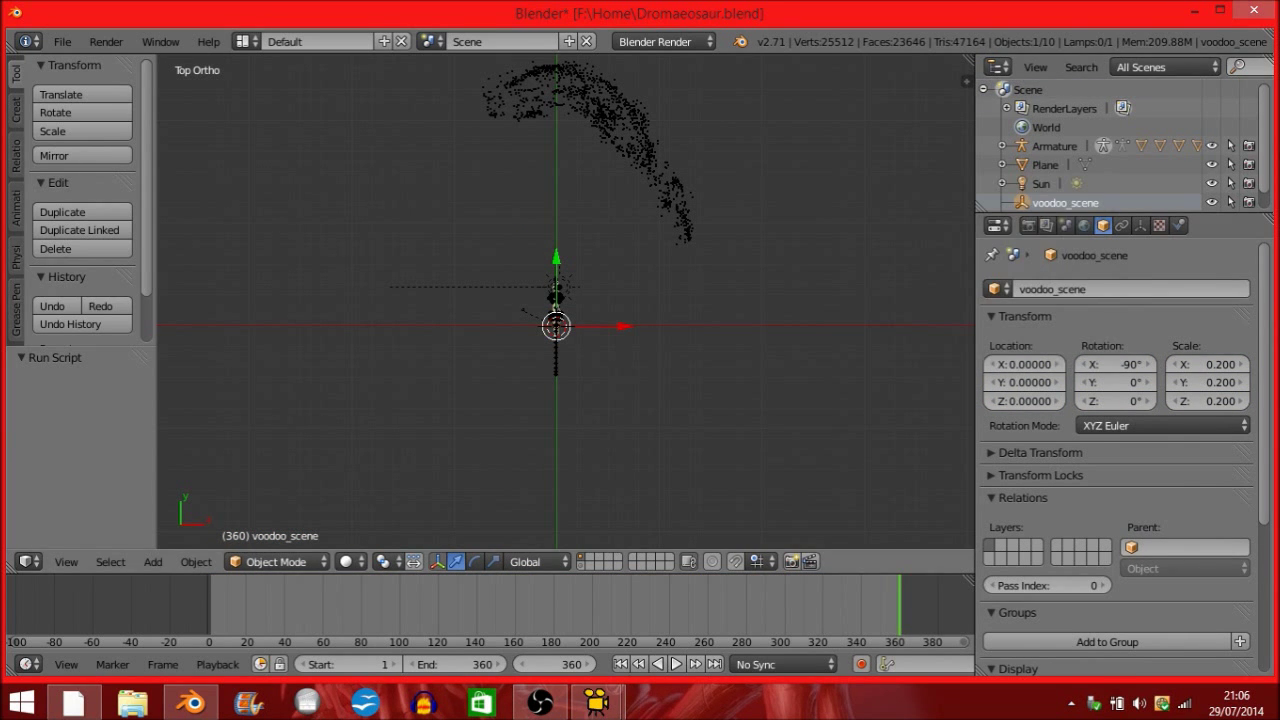
key(g)
key(Escape)
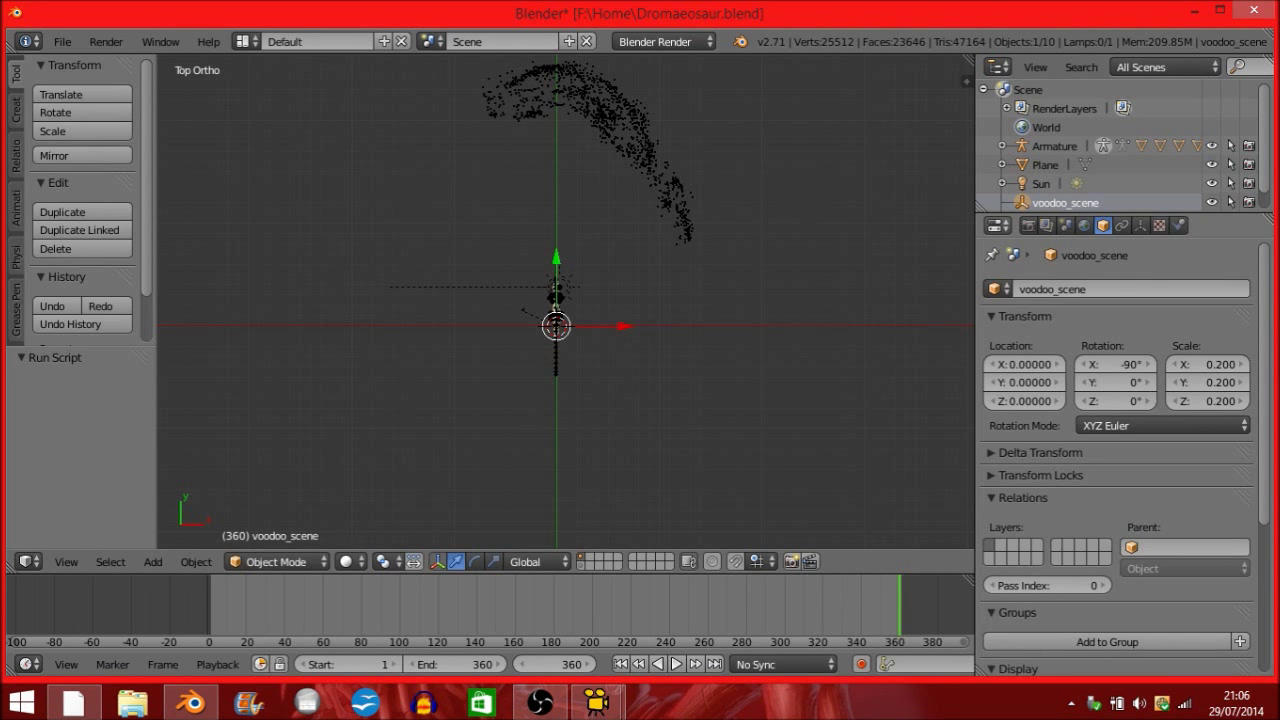
Select the voodoo_scene.001 empty, move it about -2.2 in X and -19 in Y, and rotate it about -31° in the top view.
drag(1050, 214, 1050, 229)
scroll(1045, 205, down, 1)
right_click(1038, 214)
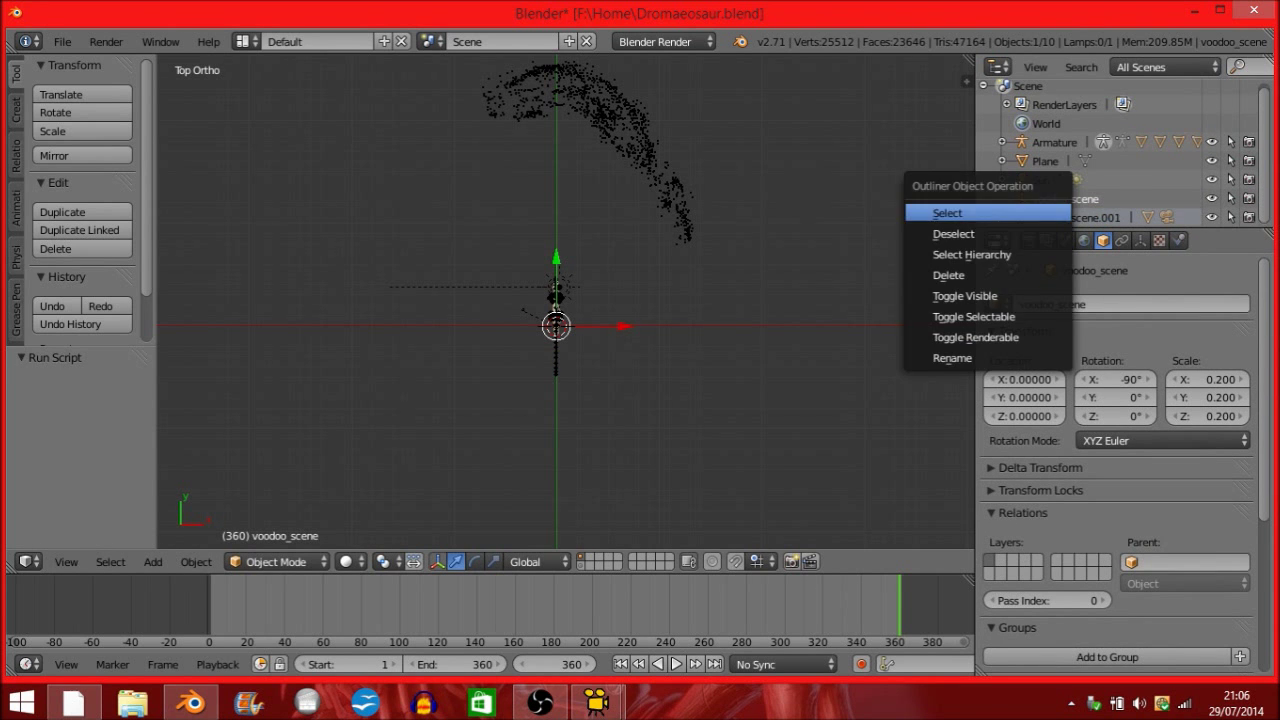
click(1082, 218)
click(1082, 218)
right_click(1082, 218)
click(1082, 218)
key(g)
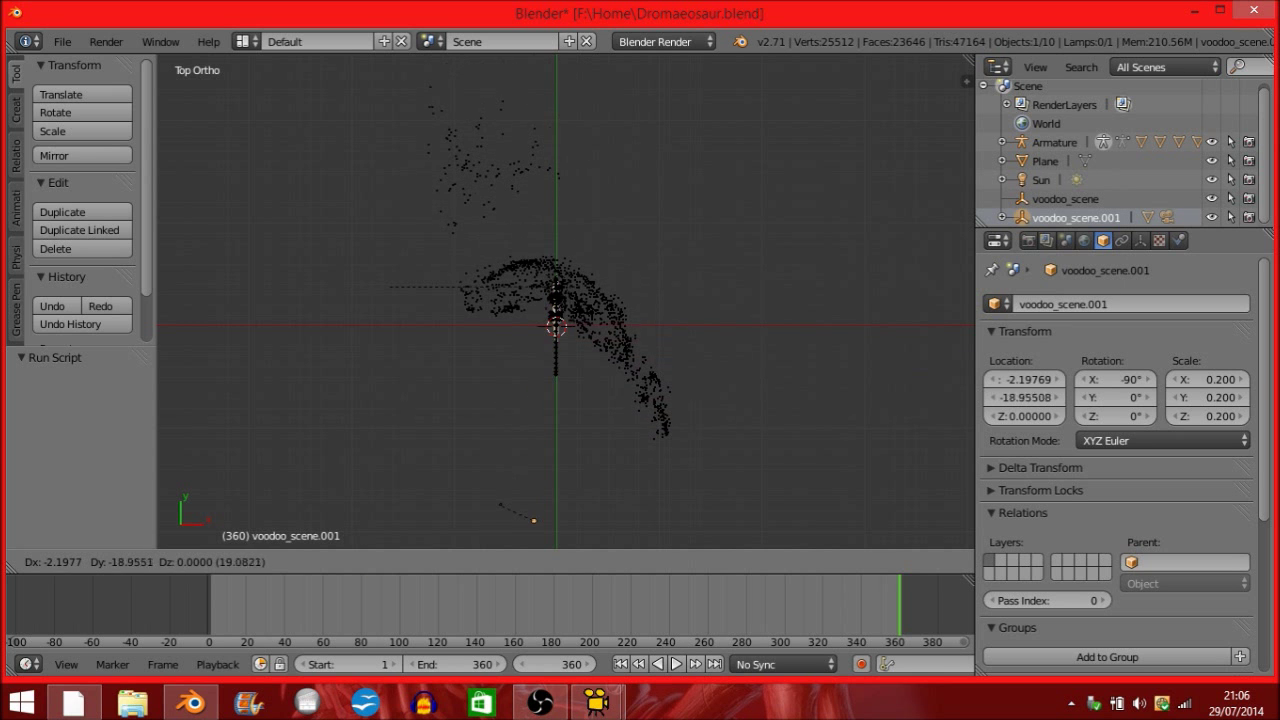
key(Return)
key(r)
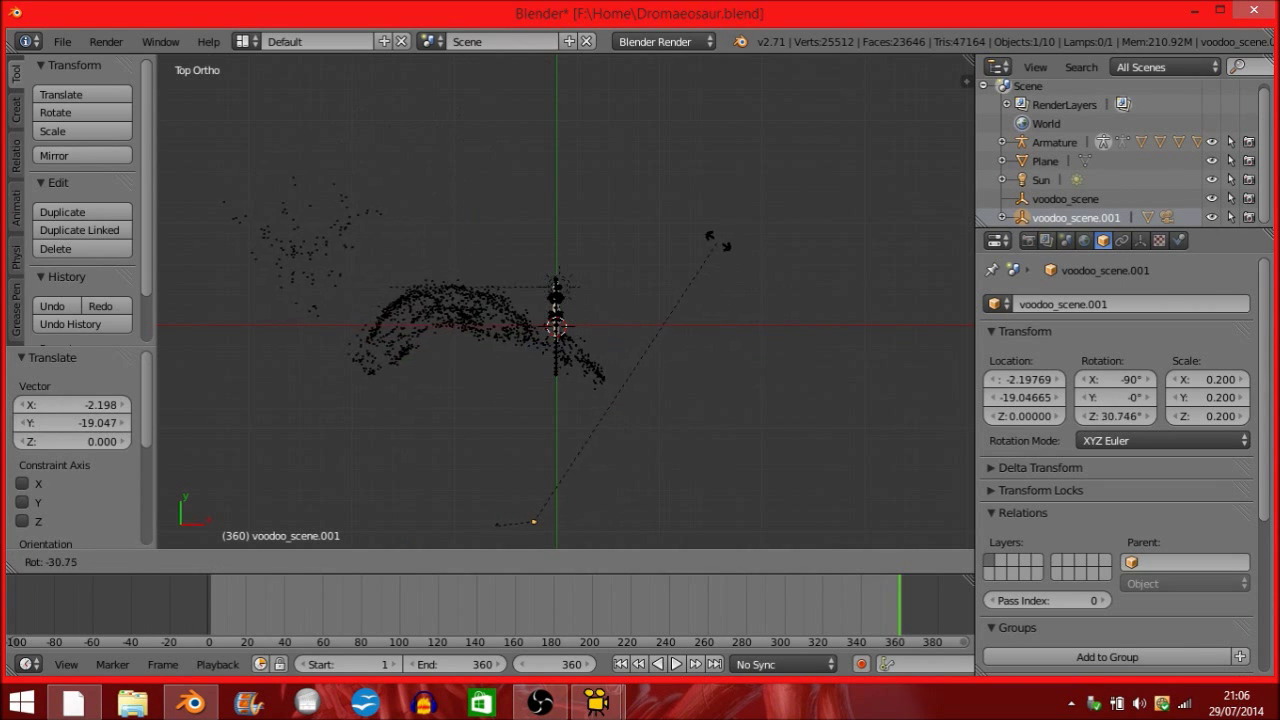
key(Return)
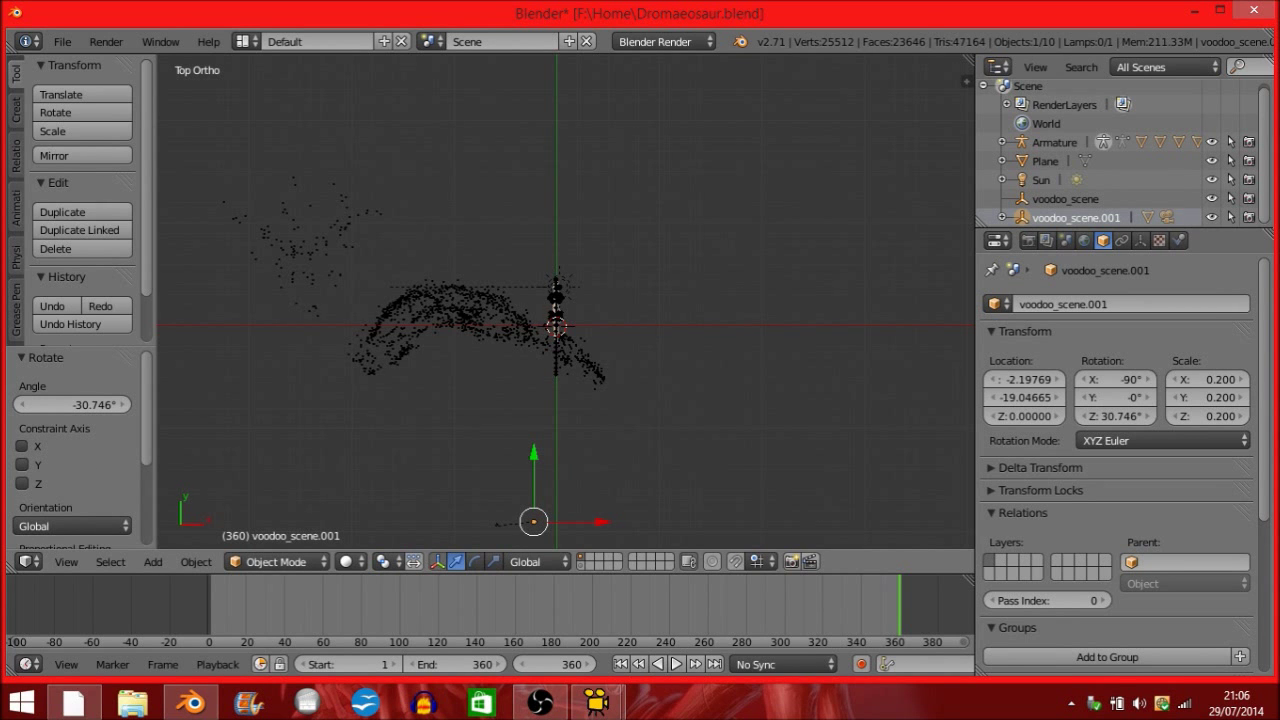
Move voodoo_scene.001 about 26.7 along Y and rotate it about 187° in the top view.
scroll(566, 301, up, 6)
middle_drag(566, 301, 512, 246)
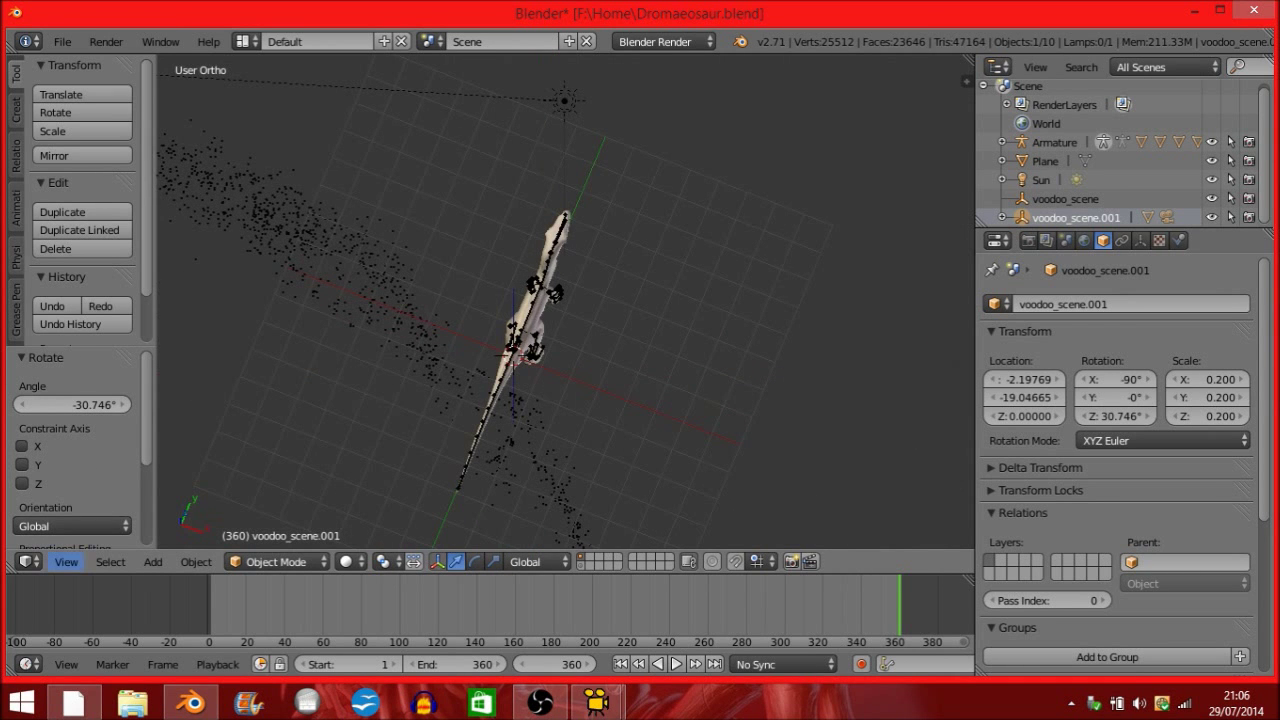
click(66, 561)
click(100, 474)
scroll(566, 301, down, 9)
scroll(566, 301, up, 4)
key(g)
key(Return)
key(r)
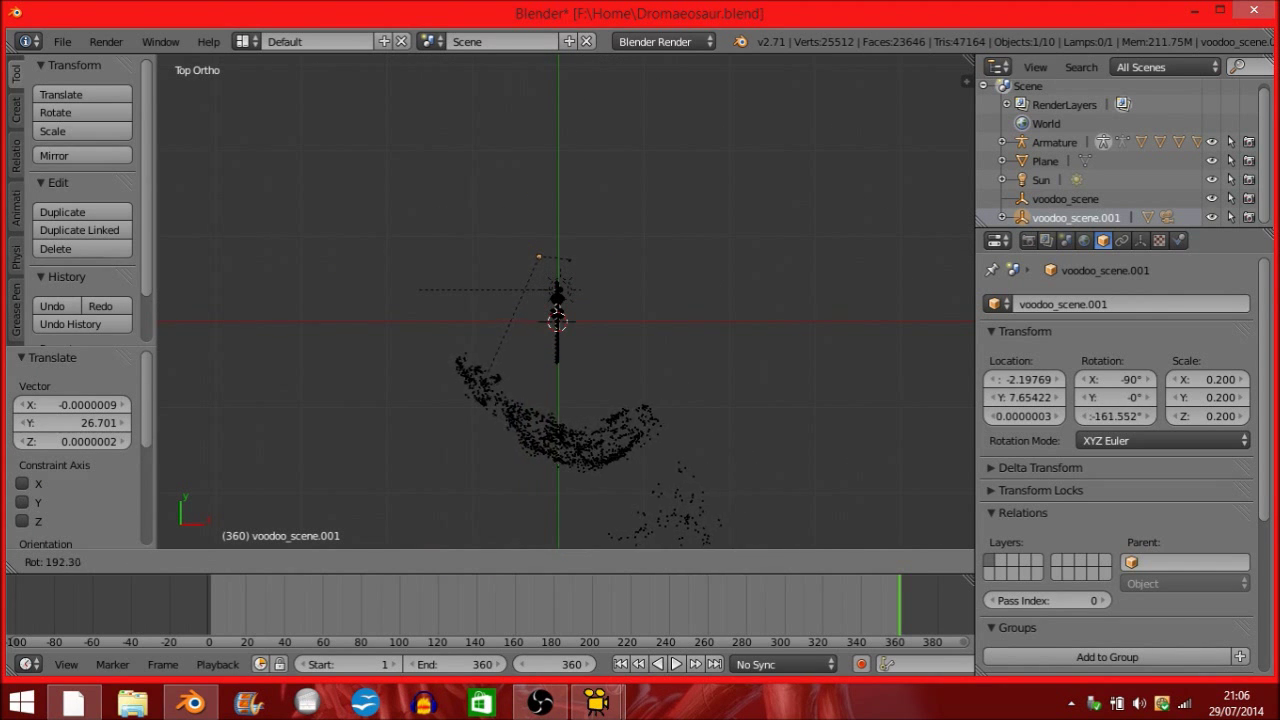
key(Return)
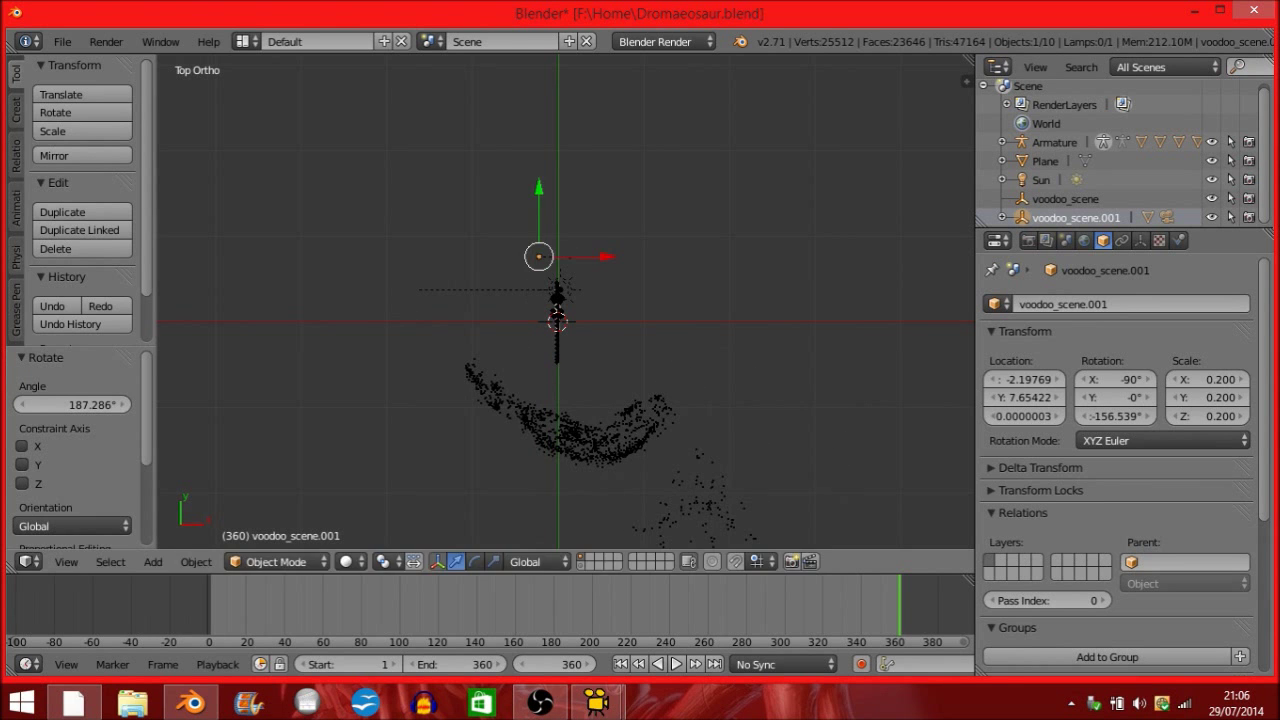
Move voodoo_scene.001 about -2.9 in X and 15.2 in Y, and play the animation through the camera.
key(g)
key(Return)
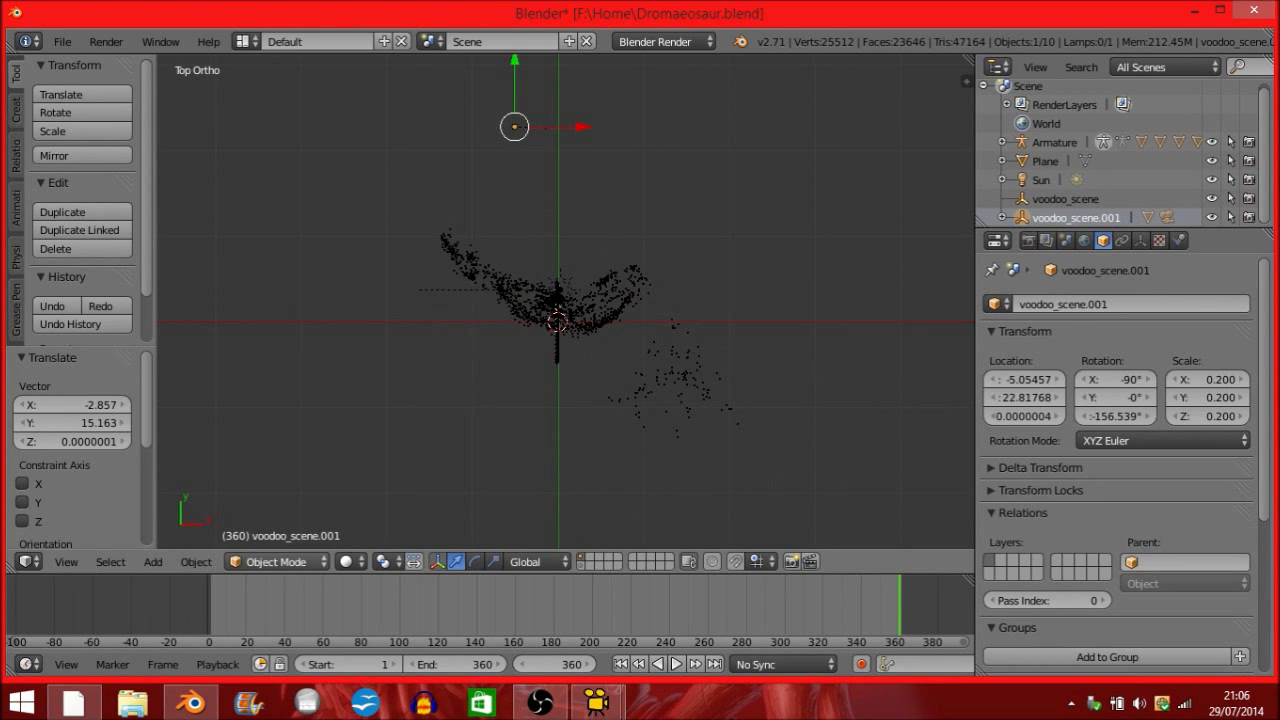
click(66, 561)
click(80, 493)
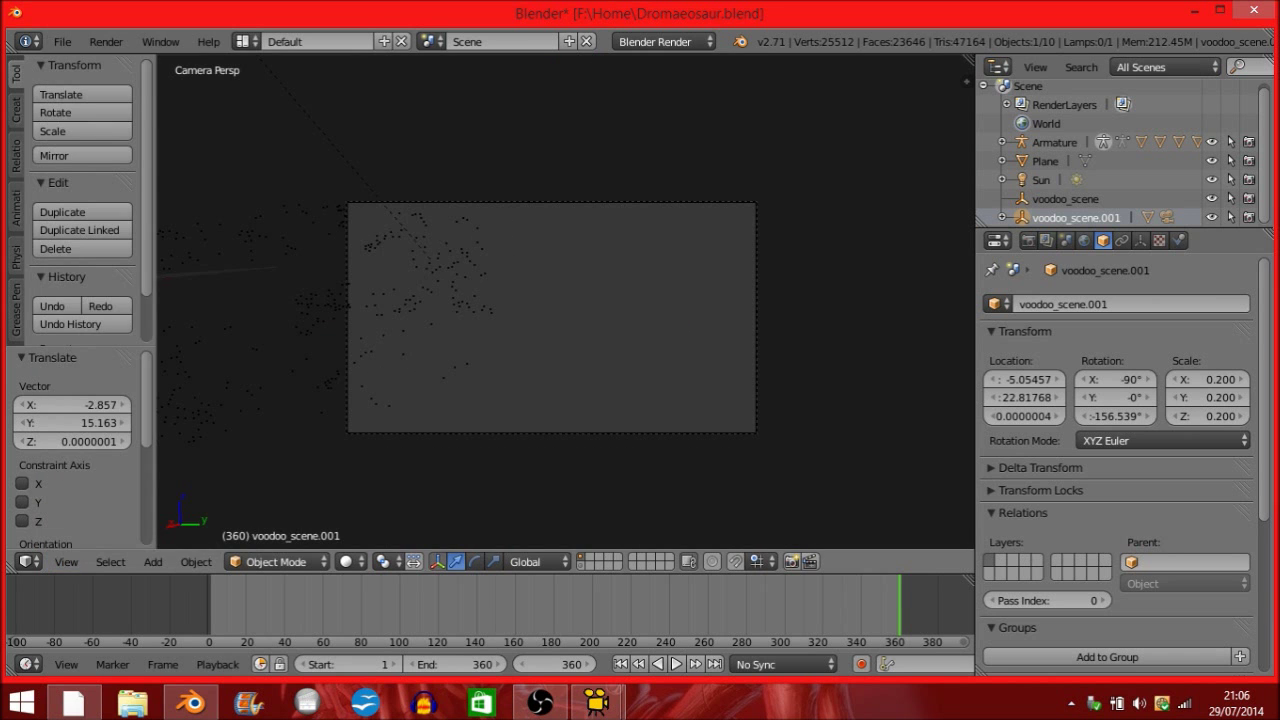
key(alt+a)
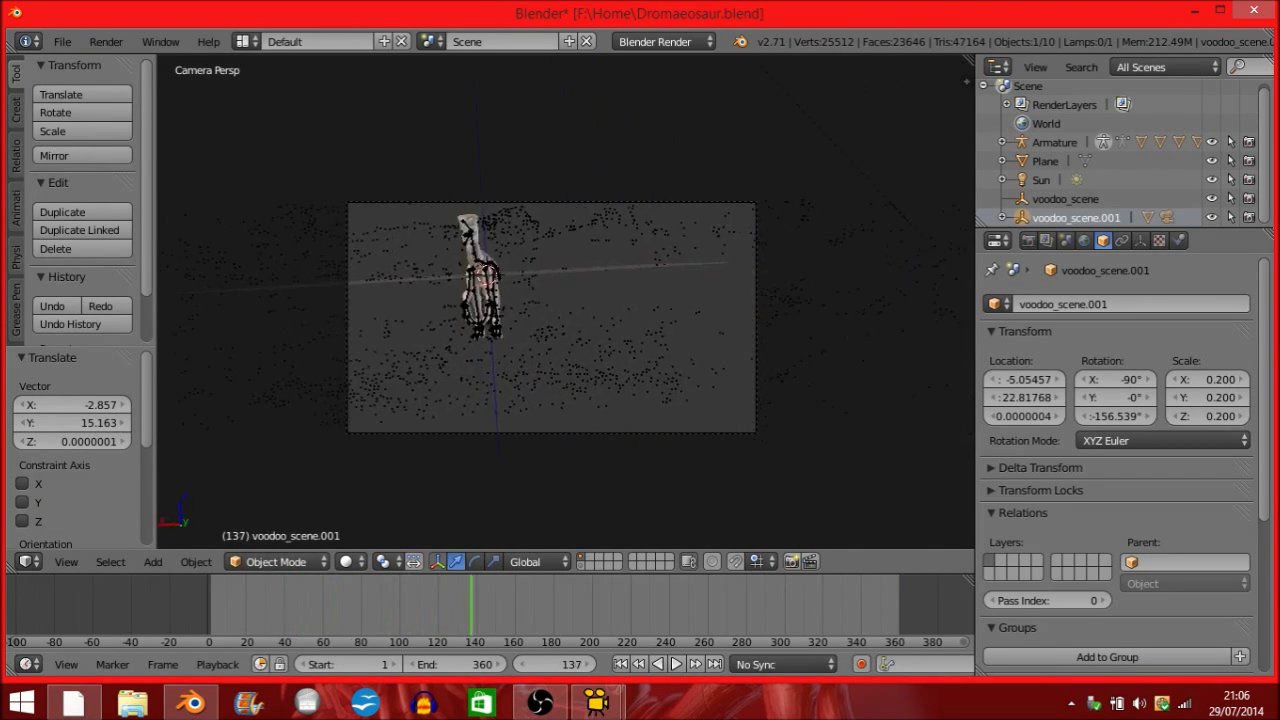
key(alt+a)
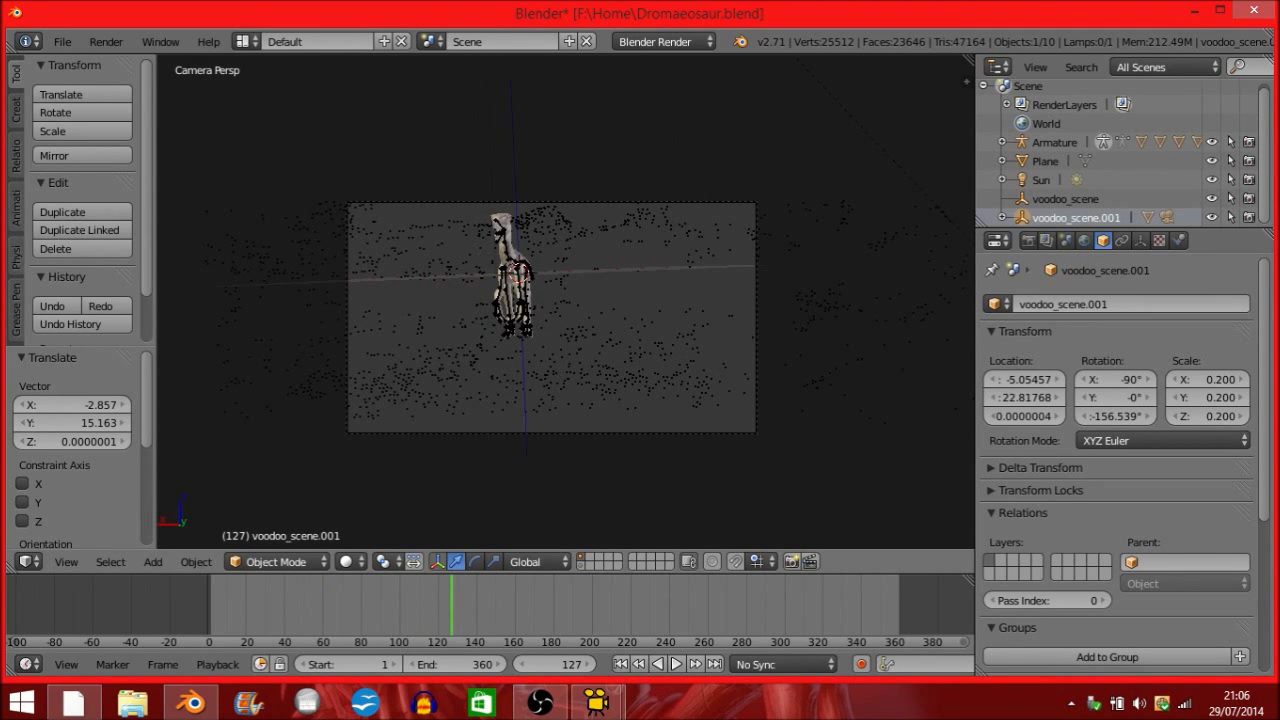
Raise voodoo_scene.001 about 1.4 along global Z and shift it about 1.2 along global X.
key(g)
key(z)
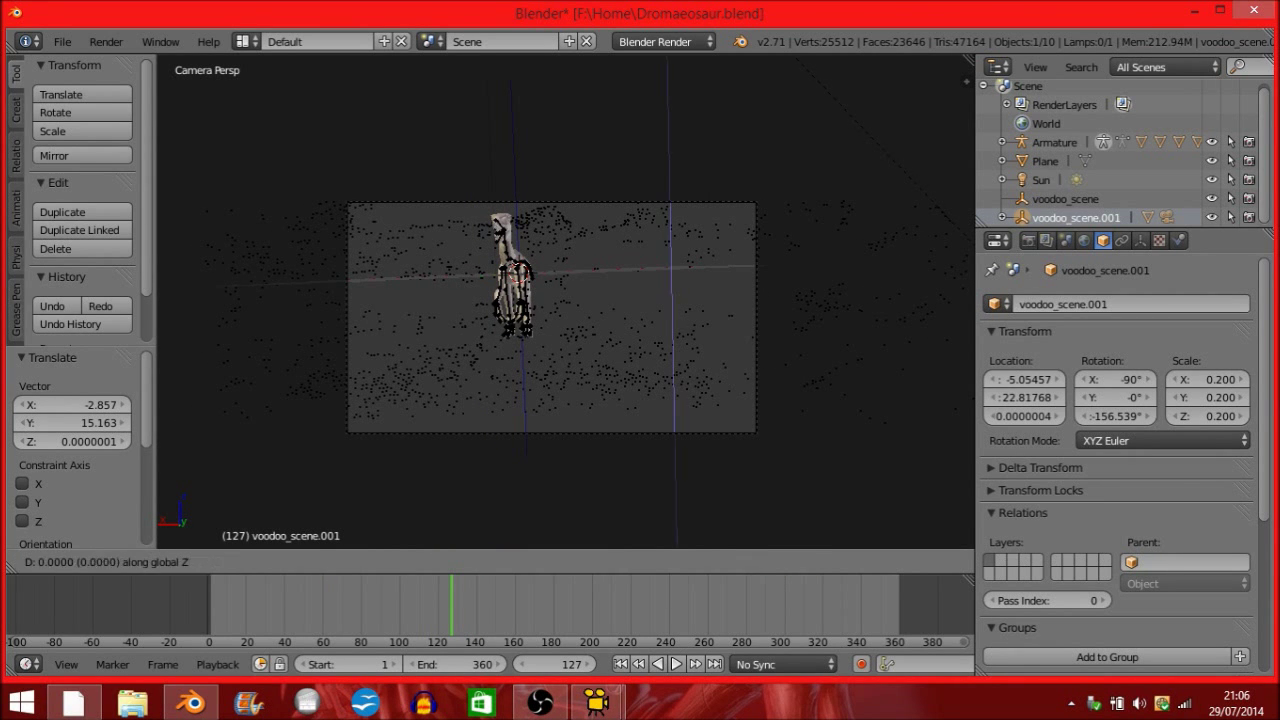
key(Return)
key(g)
key(x)
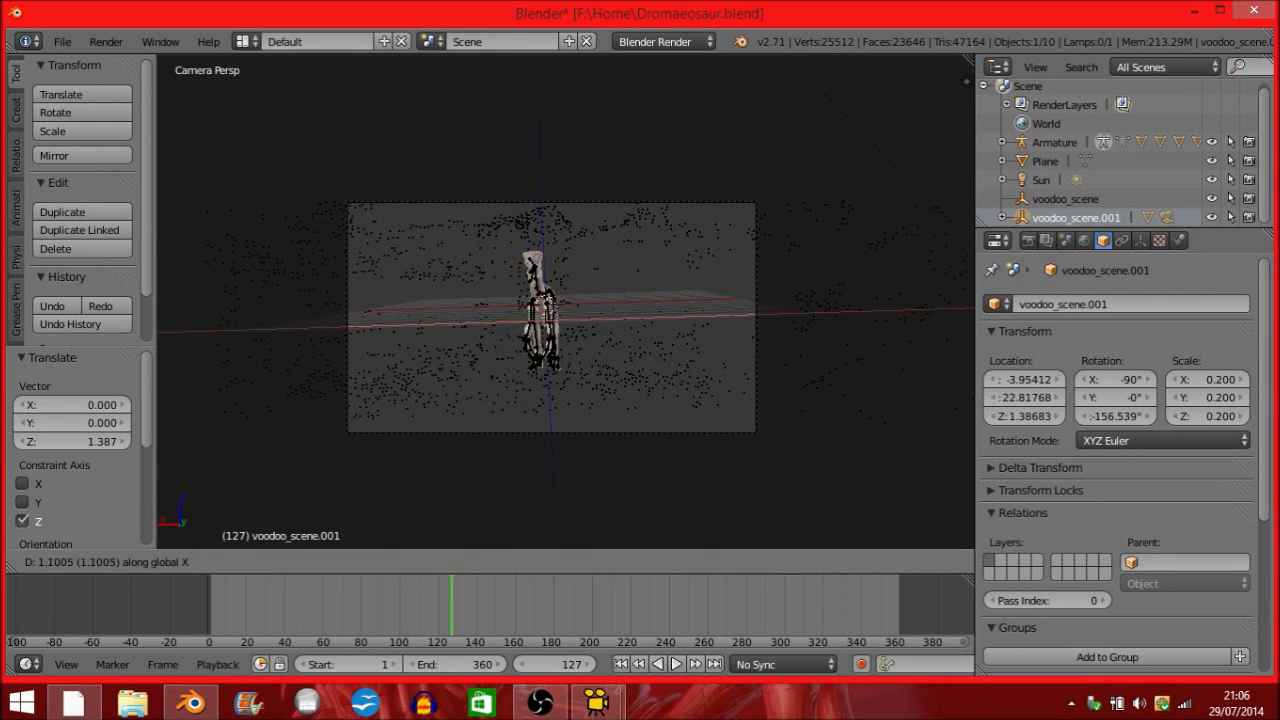
key(Return)
Enable Background Images for the 3D view and add an empty background entry.
key(n)
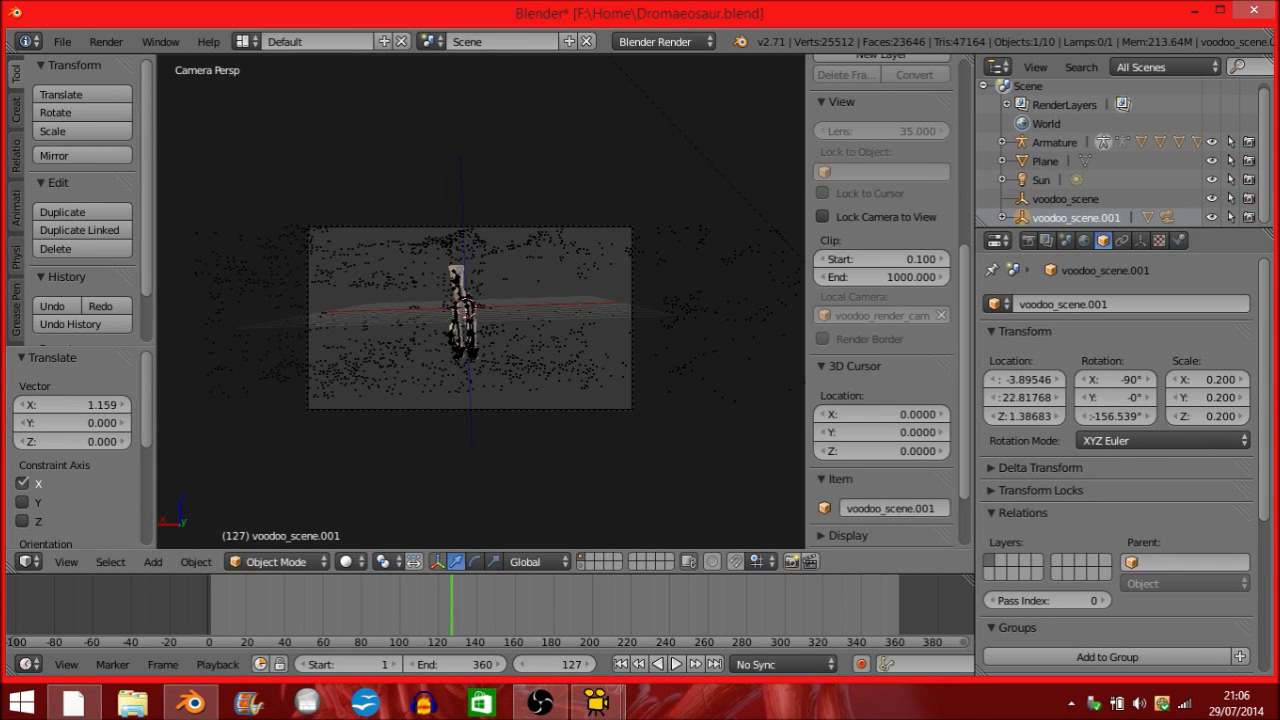
scroll(882, 300, down, 3)
click(822, 515)
scroll(860, 515, down, 2)
click(882, 509)
scroll(882, 509, down, 3)
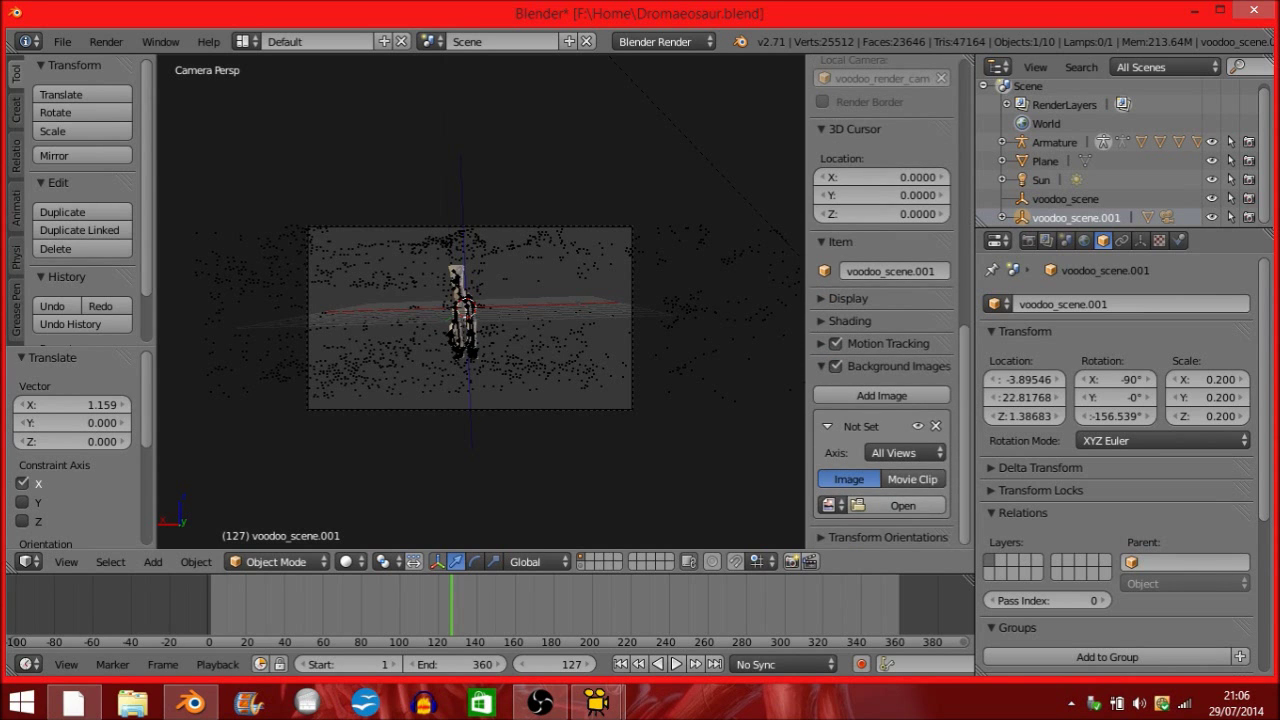
Set the background to a movie clip and load 0001.tga from the Tracking Files folder.
click(912, 479)
scroll(882, 400, down, 5)
click(902, 349)
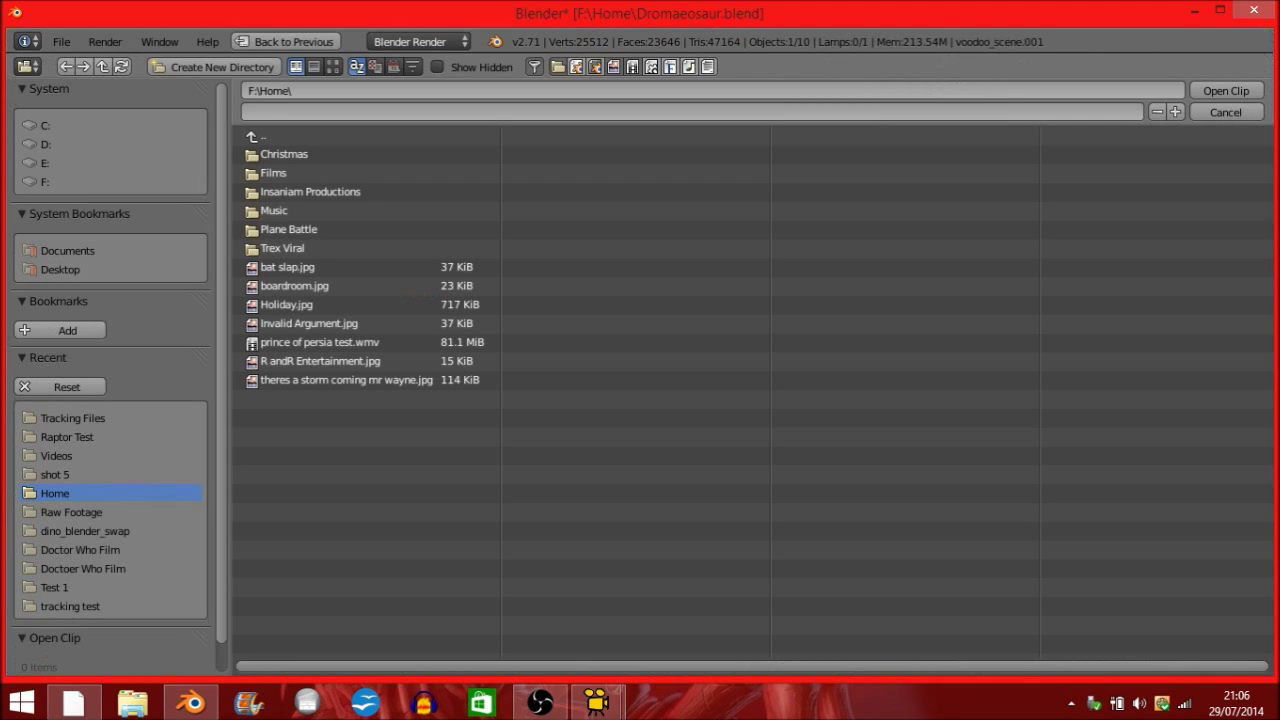
click(70, 418)
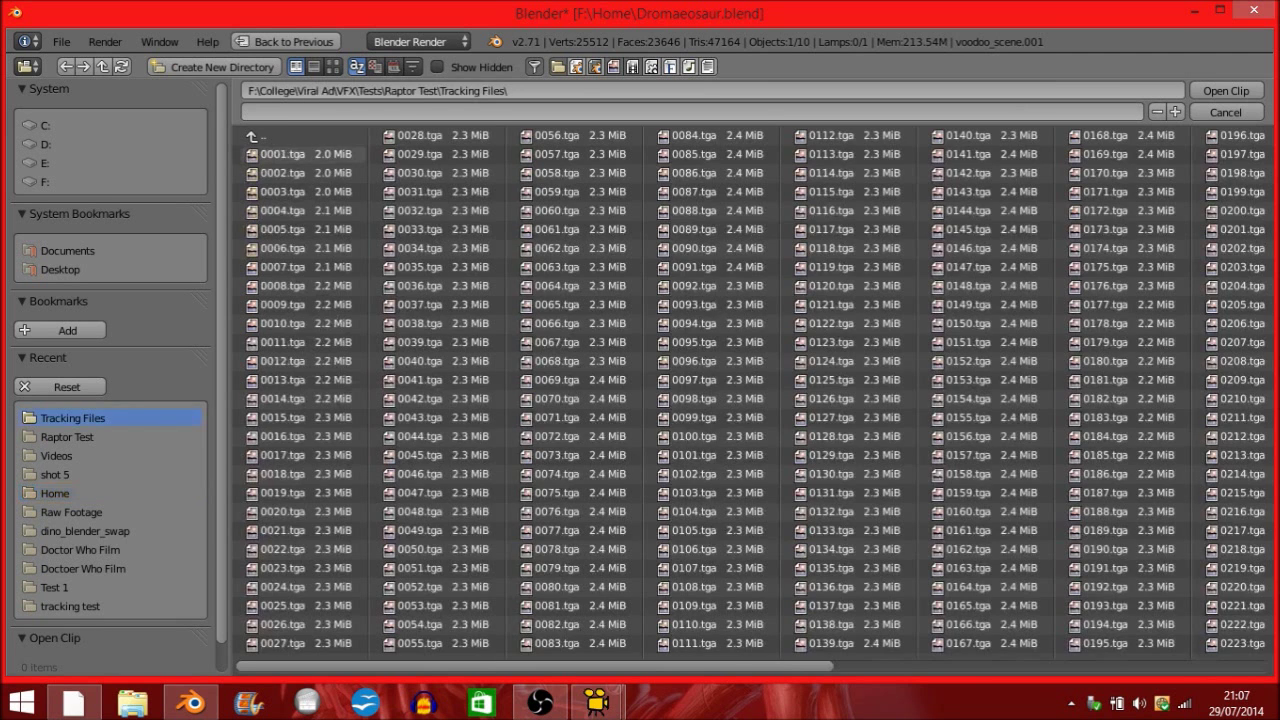
click(283, 154)
click(1226, 90)
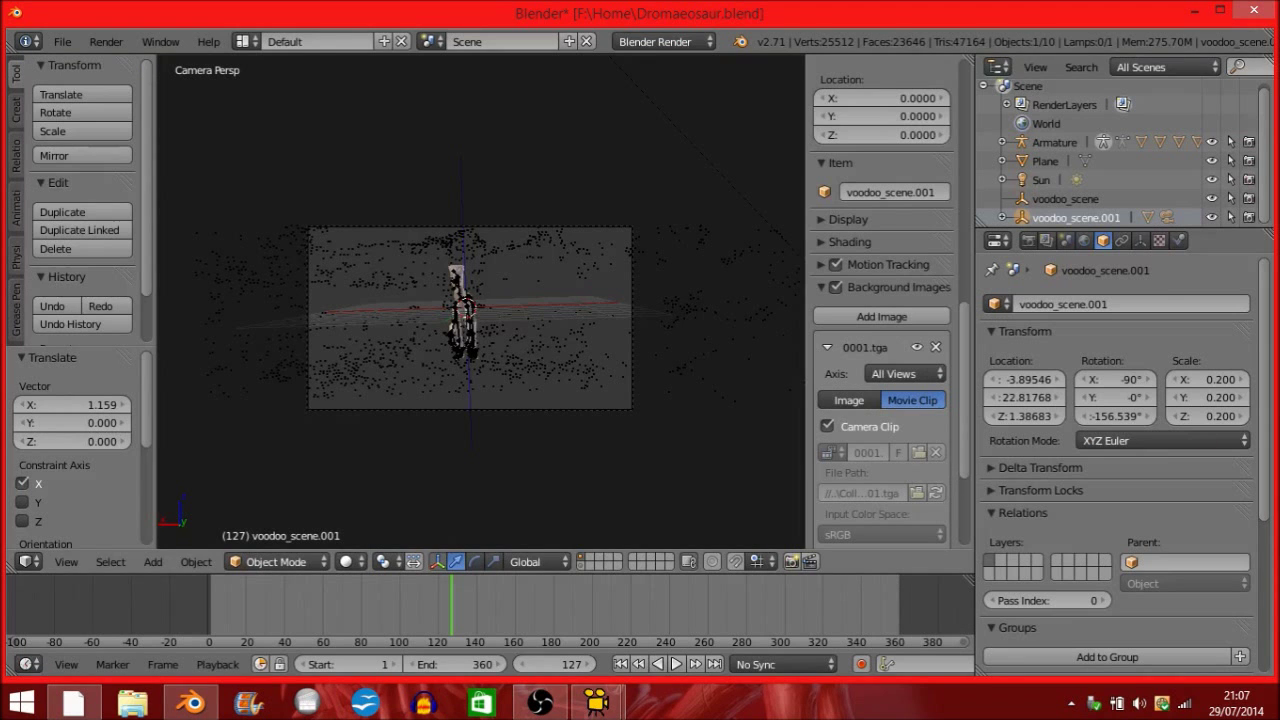
Turn off Camera Clip for the background footage and set its opacity to 1.000.
scroll(882, 300, down, 2)
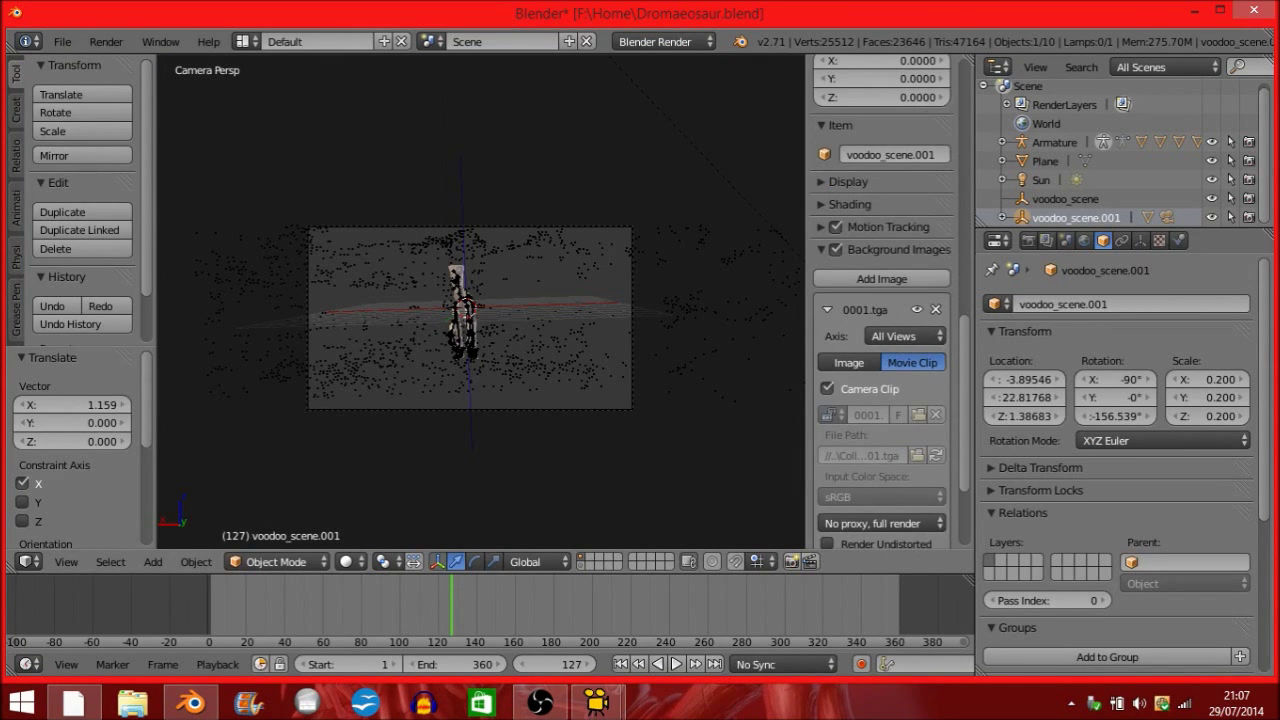
click(828, 389)
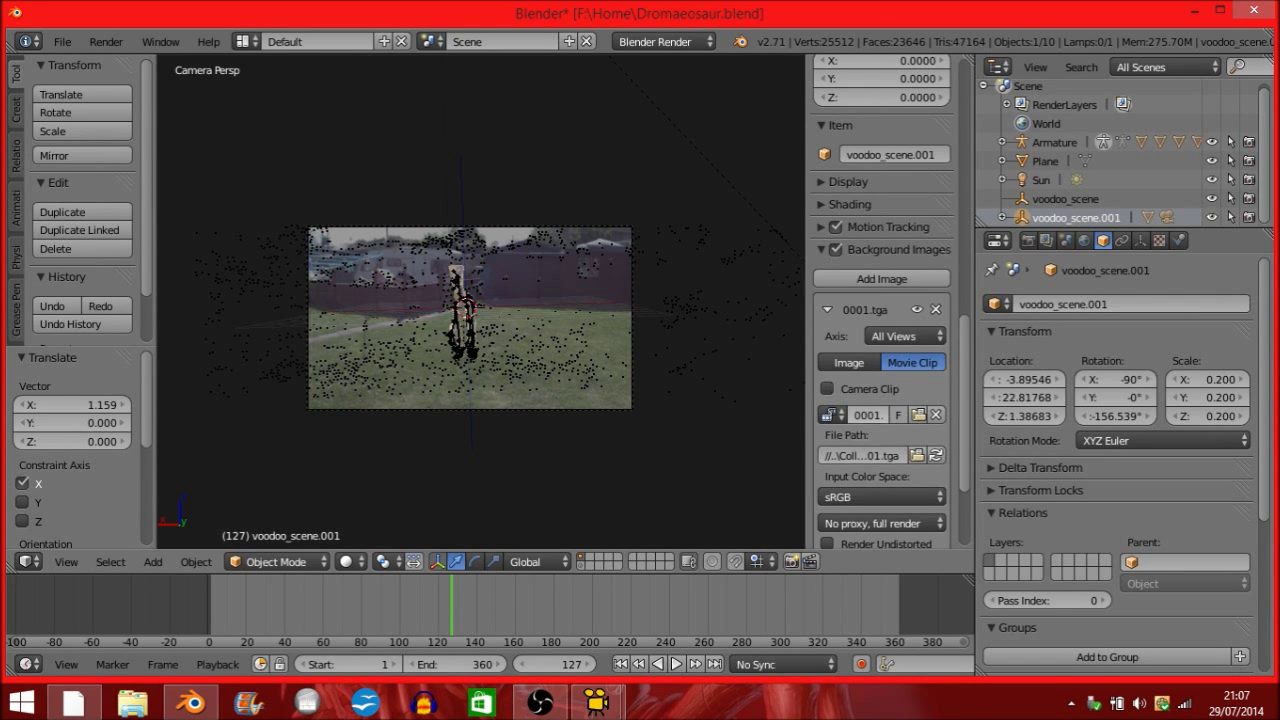
scroll(880, 440, down, 4)
drag(882, 423, 945, 423)
scroll(481, 310, up, 4)
scroll(481, 310, down, 2)
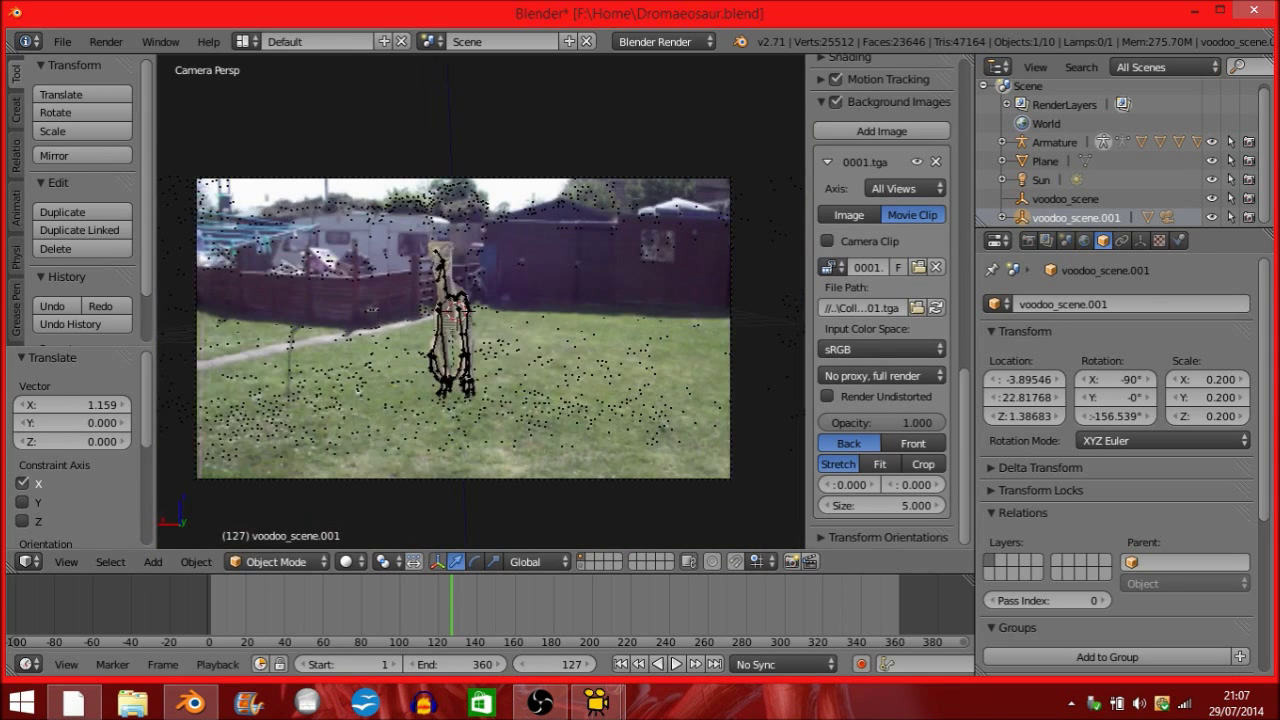
At frame 180, rotate voodoo_scene.001 about 14° around global Z, and check the footage at frame 9.
drag(451, 605, 554, 605)
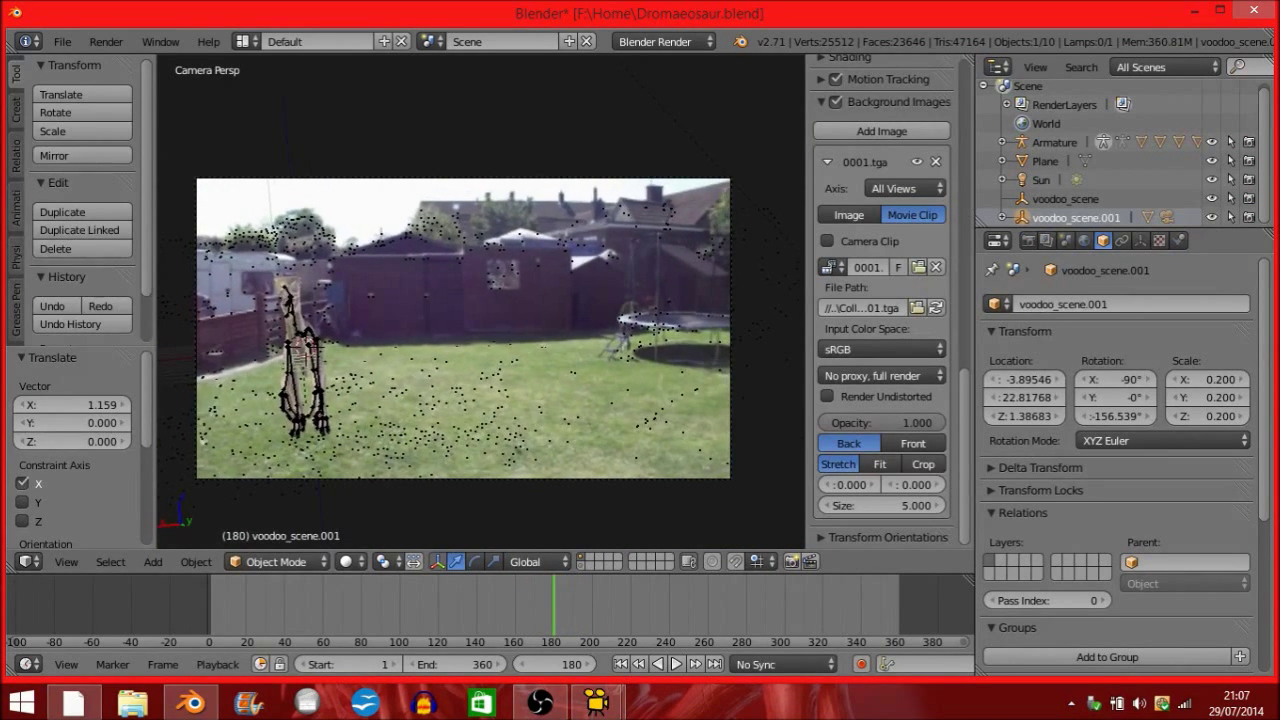
key(r)
key(z)
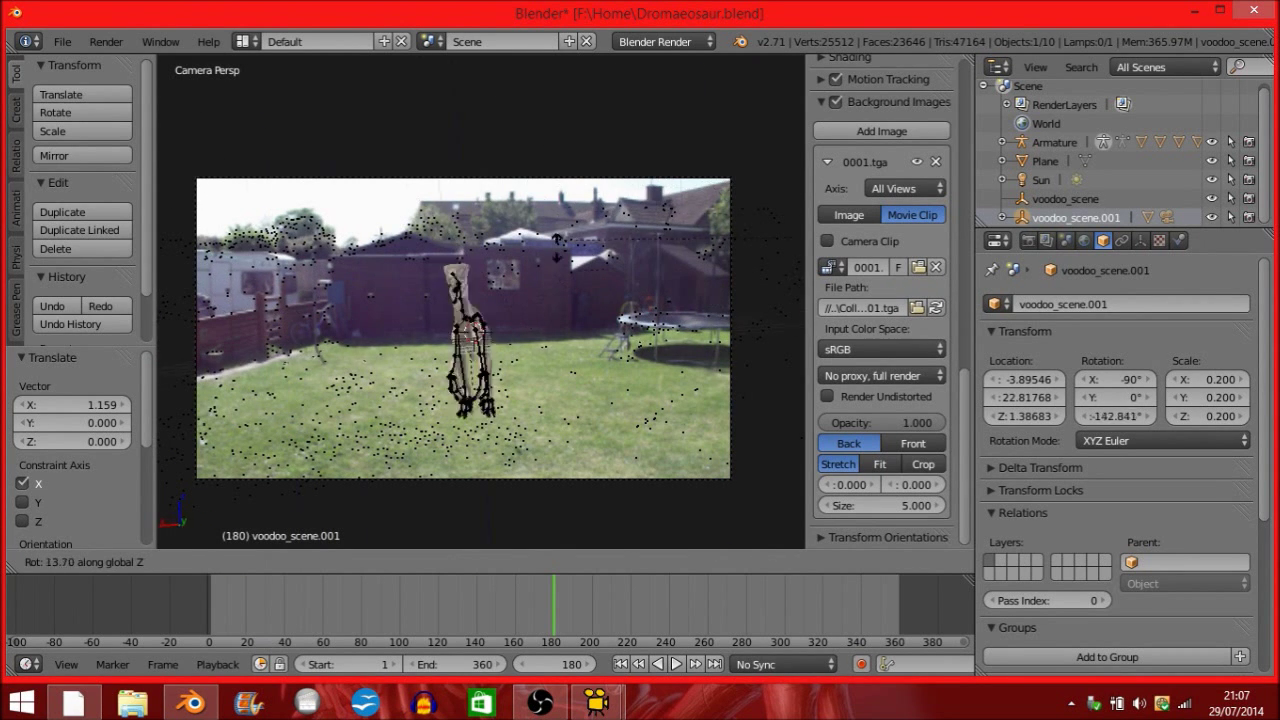
key(Return)
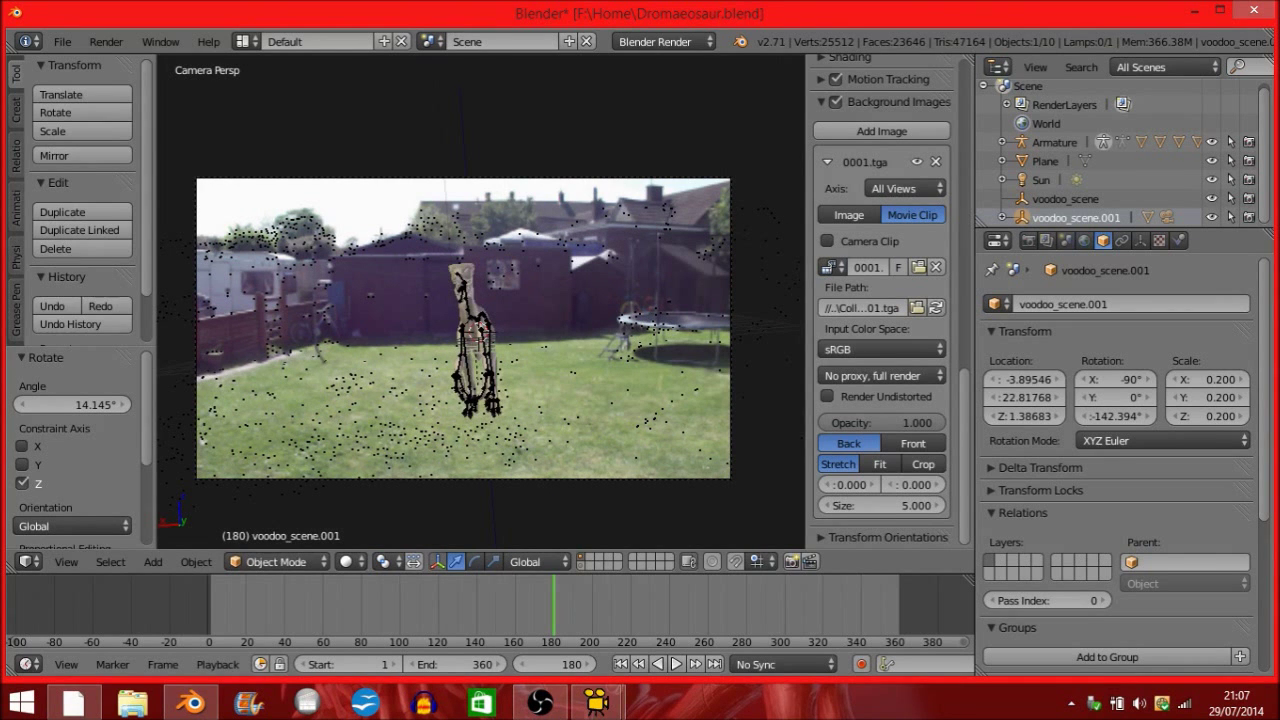
click(225, 608)
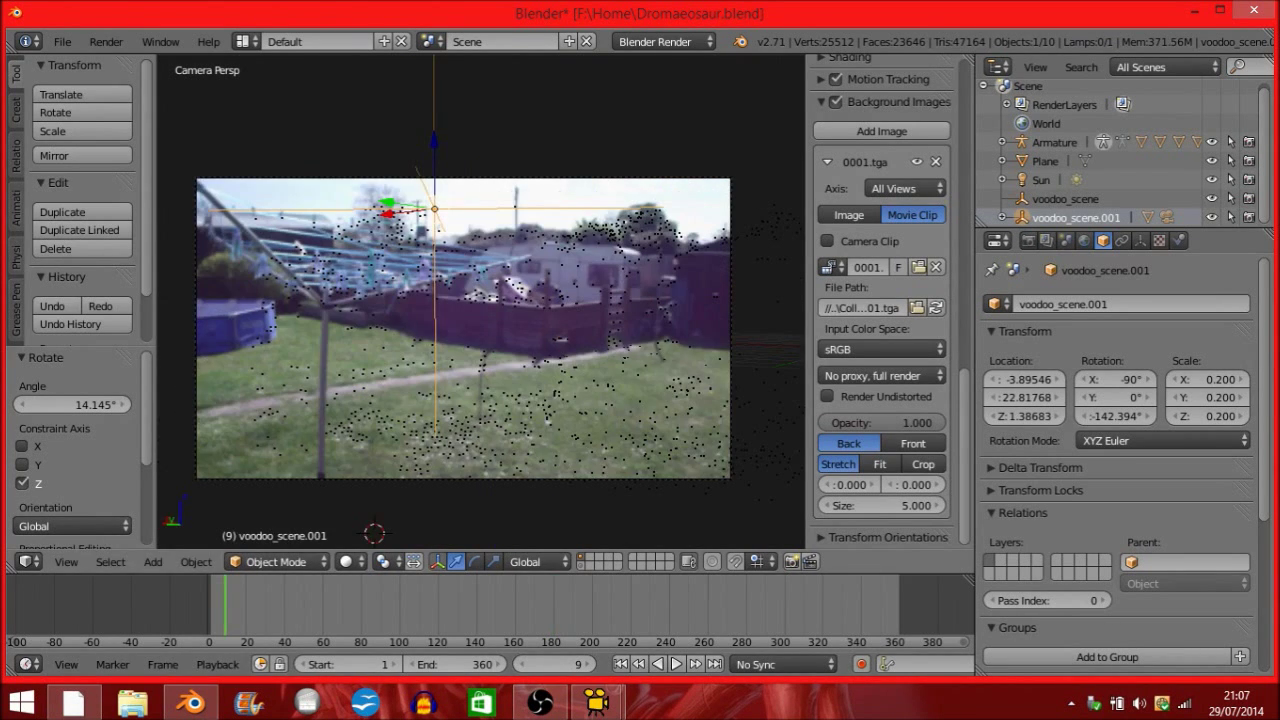
Play the animation through the camera to check the raptor against the footage, and return to the user view.
key(alt+a)
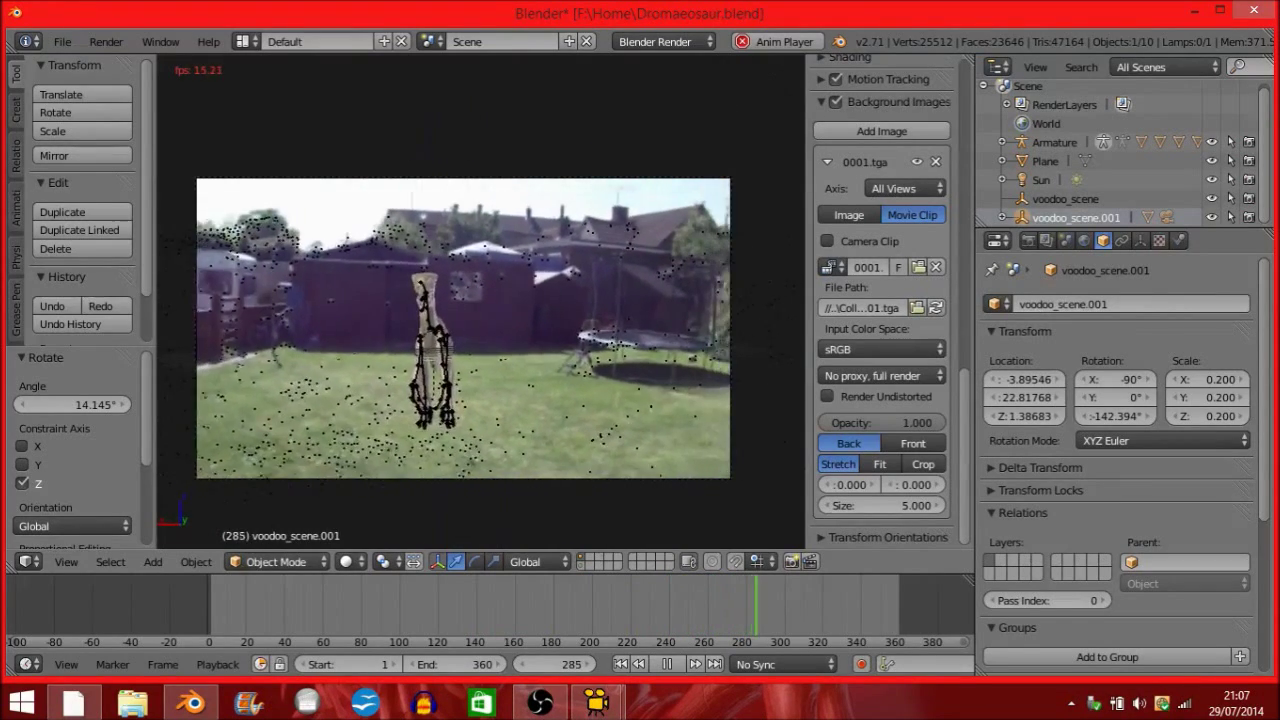
key(Escape)
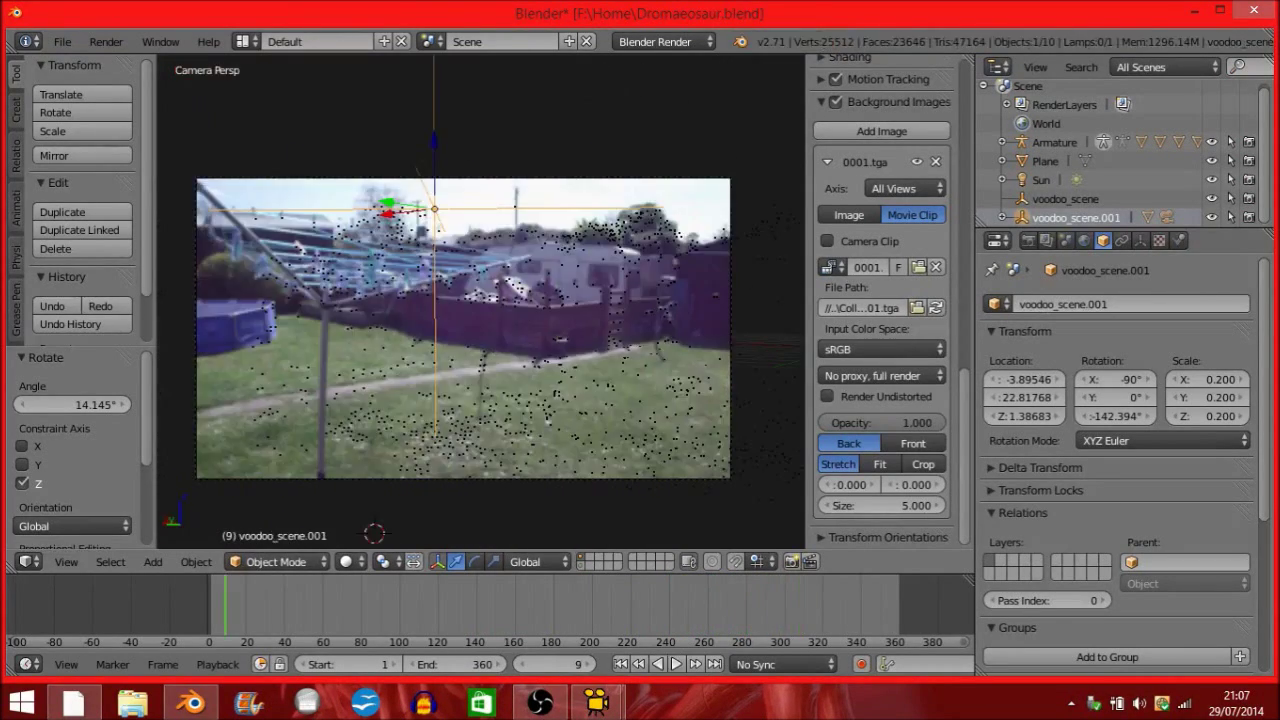
scroll(480, 302, down, 2)
key(KP_0)
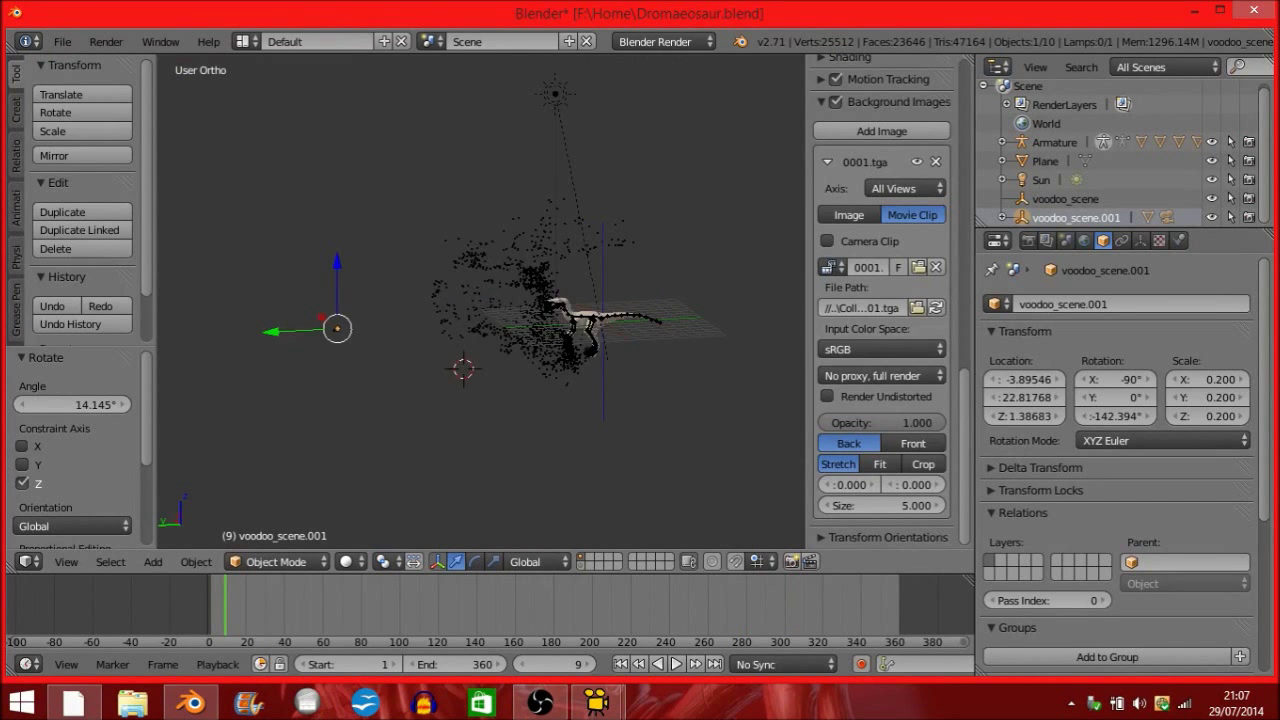
Scale voodoo_scene.001 up uniformly in two passes to a scale of about 0.234 on all axes.
key(s)
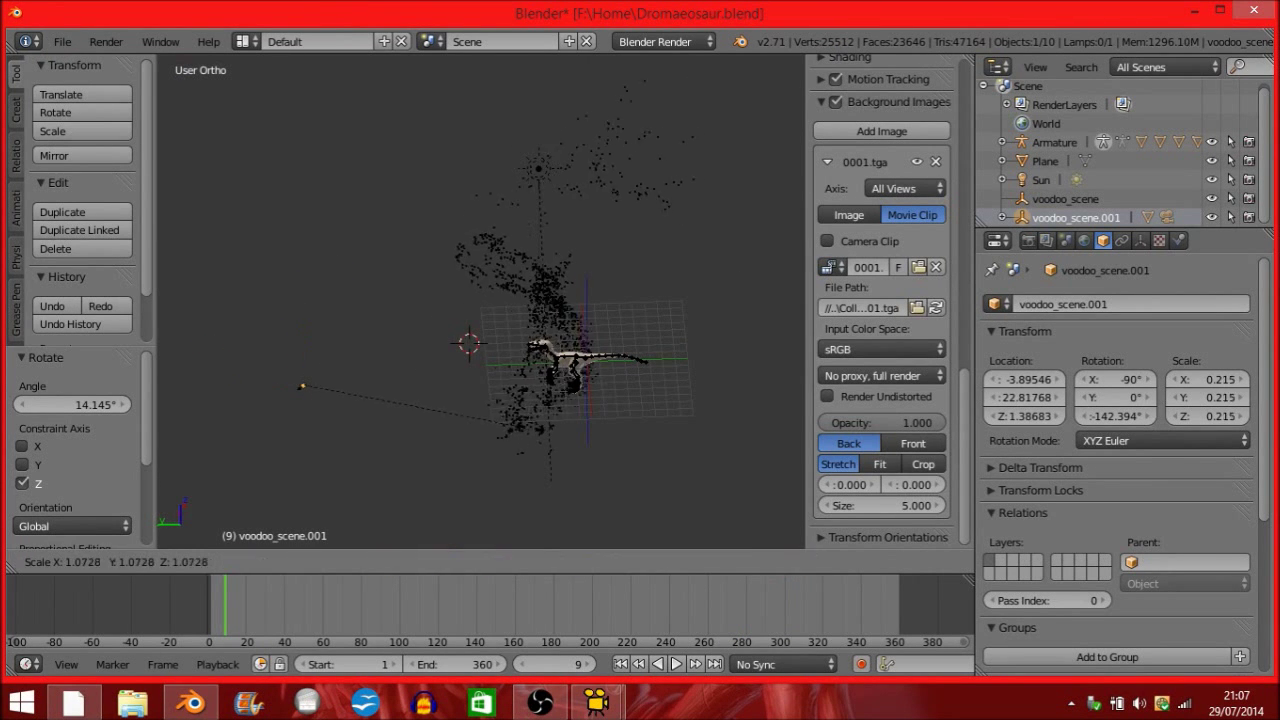
click(509, 427)
middle_drag(509, 427, 622, 462)
middle_drag(600, 410, 611, 218)
key(s)
click(600, 391)
Look through the camera at frame 180 to check the raptor's size and placement against the garden footage.
scroll(611, 218, up, 3)
click(66, 561)
click(100, 493)
drag(590, 608, 551, 608)
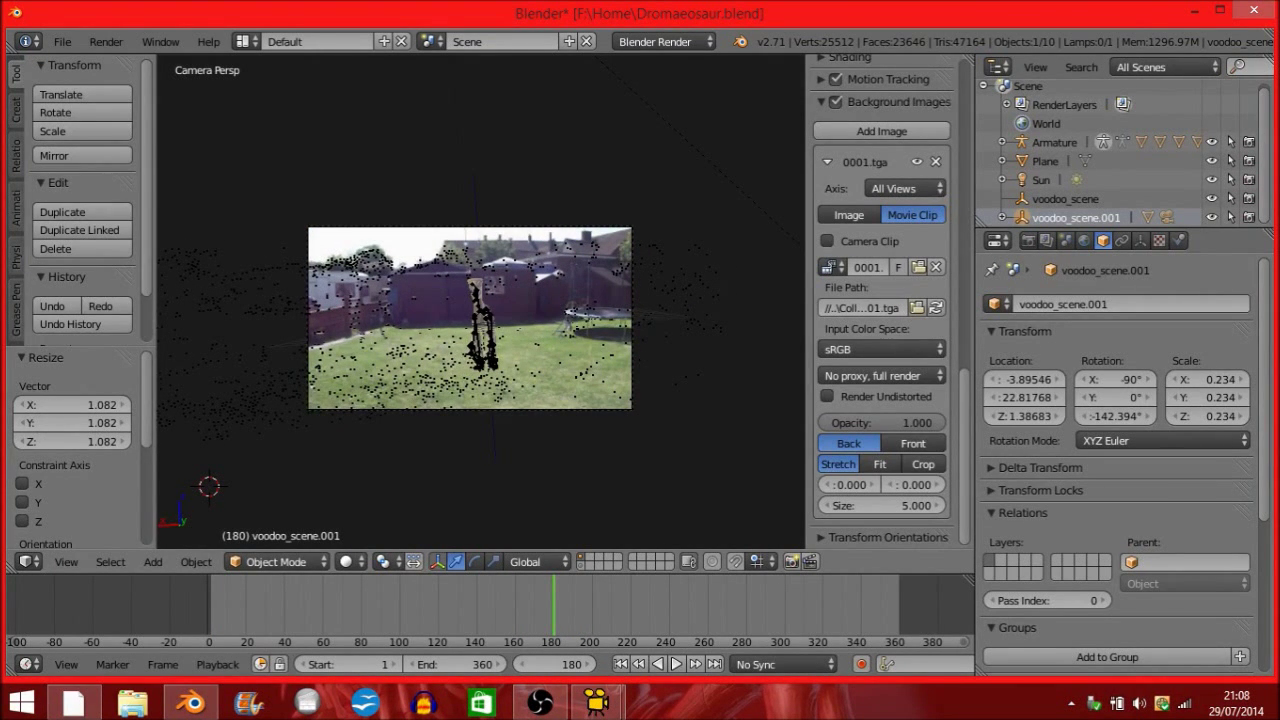
scroll(470, 318, up, 2)
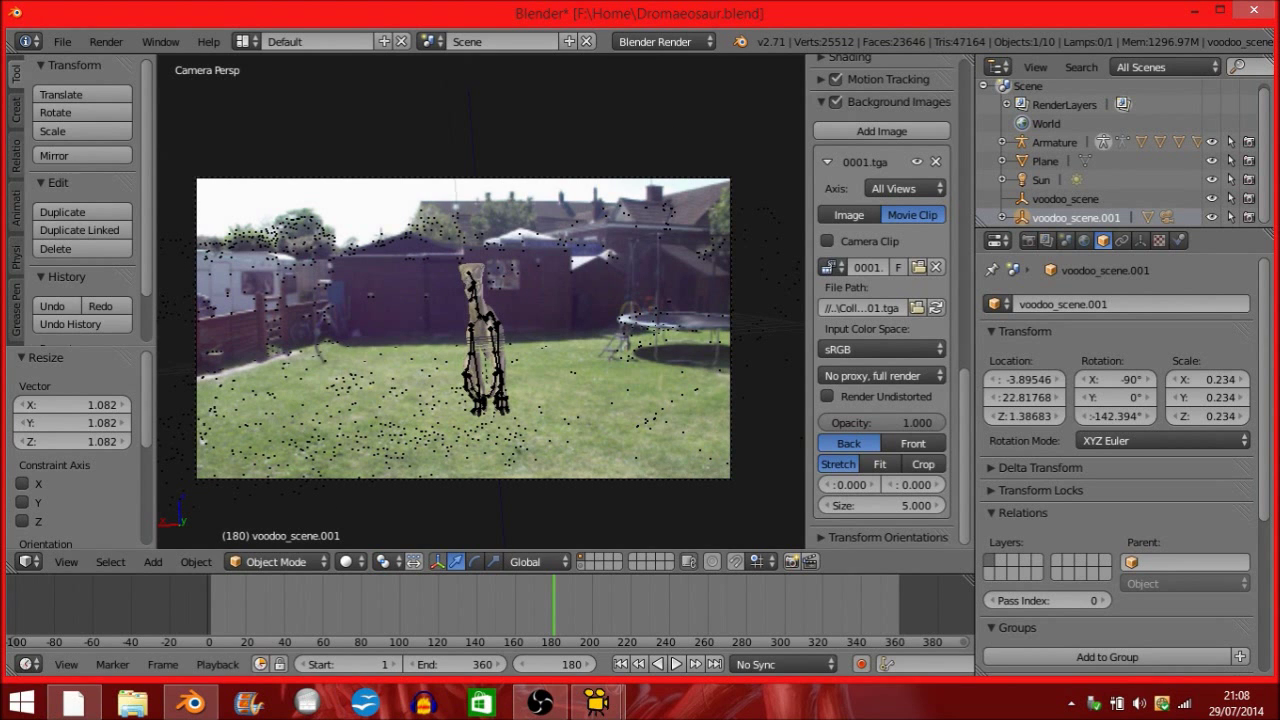